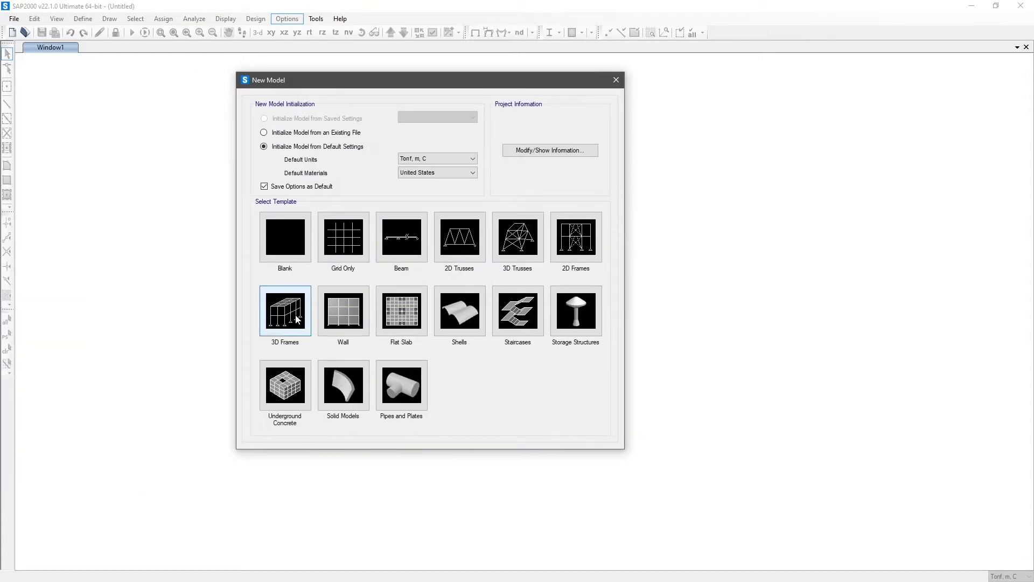
Create a 3D Frames model as a Beam-Slab Building with 3 stories, 3 bays in X and 4 bays in Y.
click(296, 319)
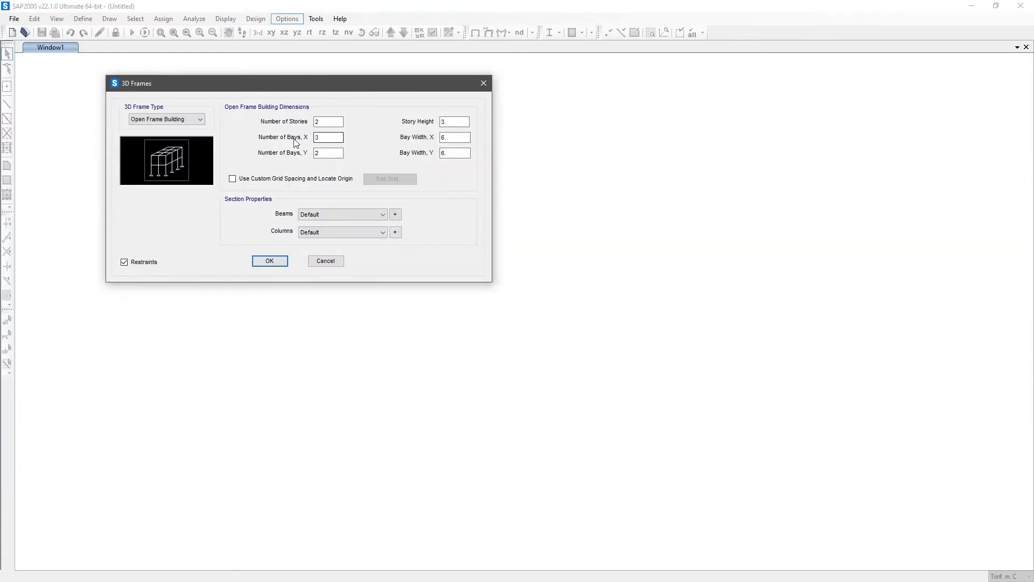
click(185, 118)
click(176, 147)
double_click(329, 122)
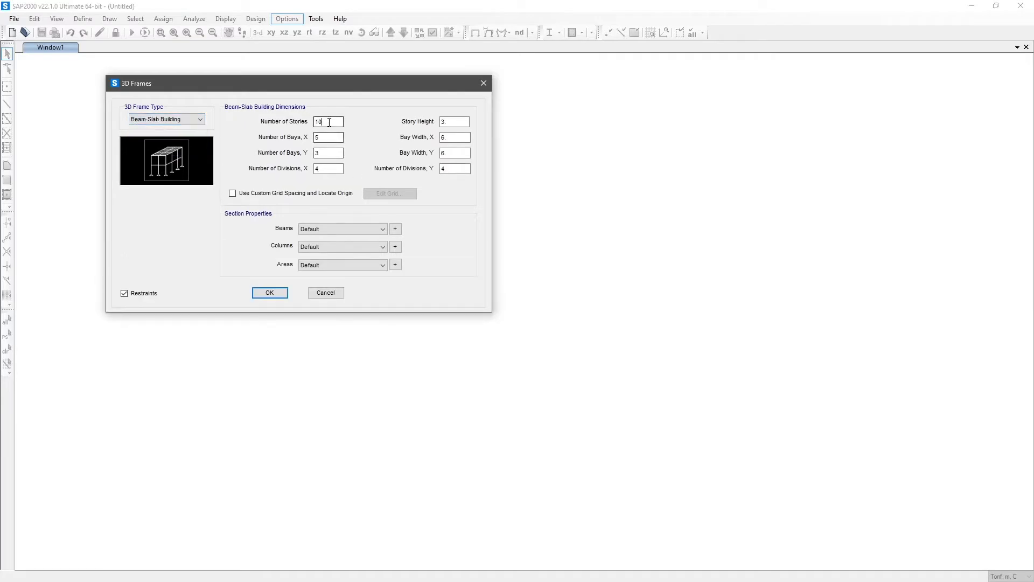
text(3)
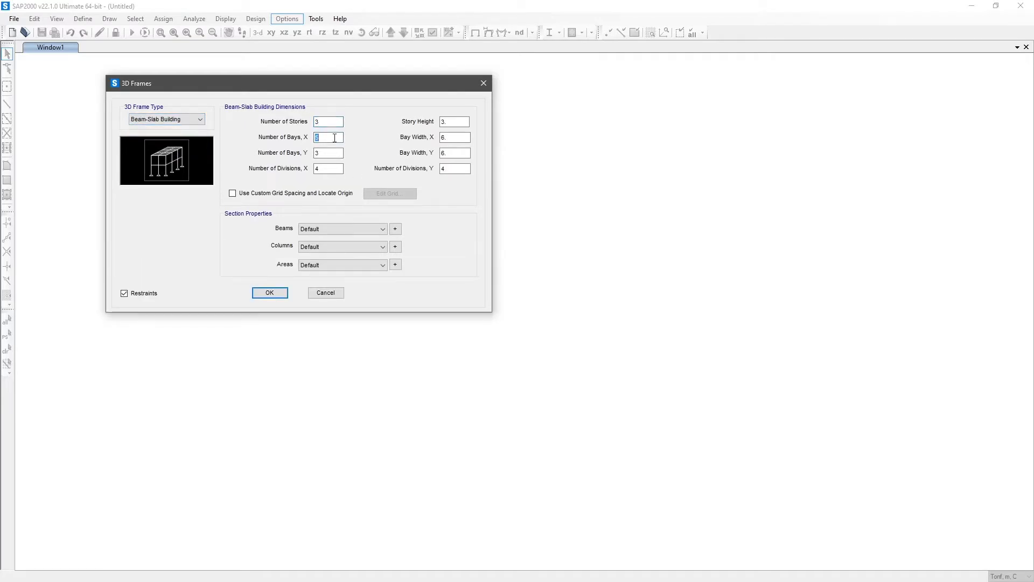
text(3)
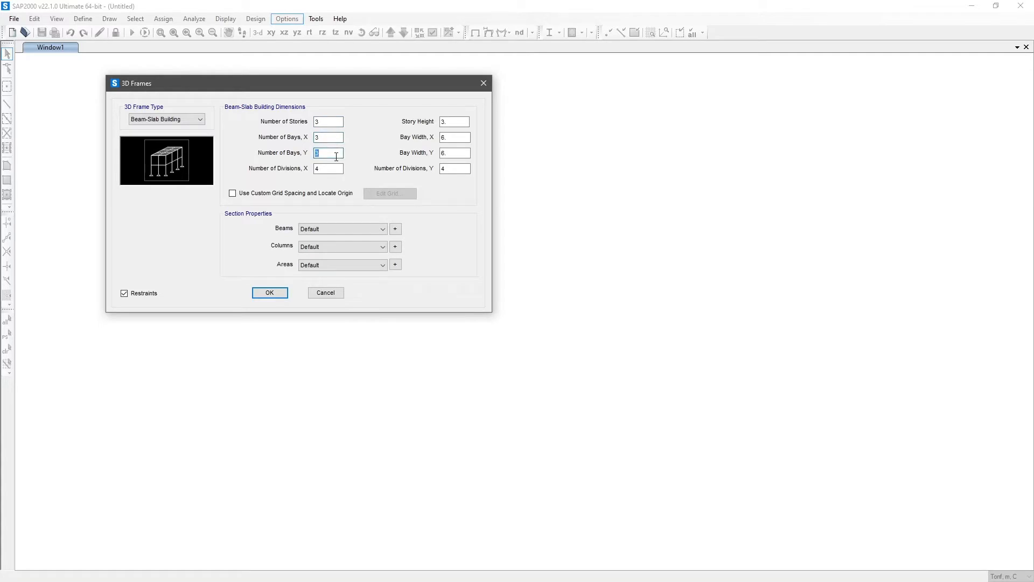
text(3)
click(272, 295)
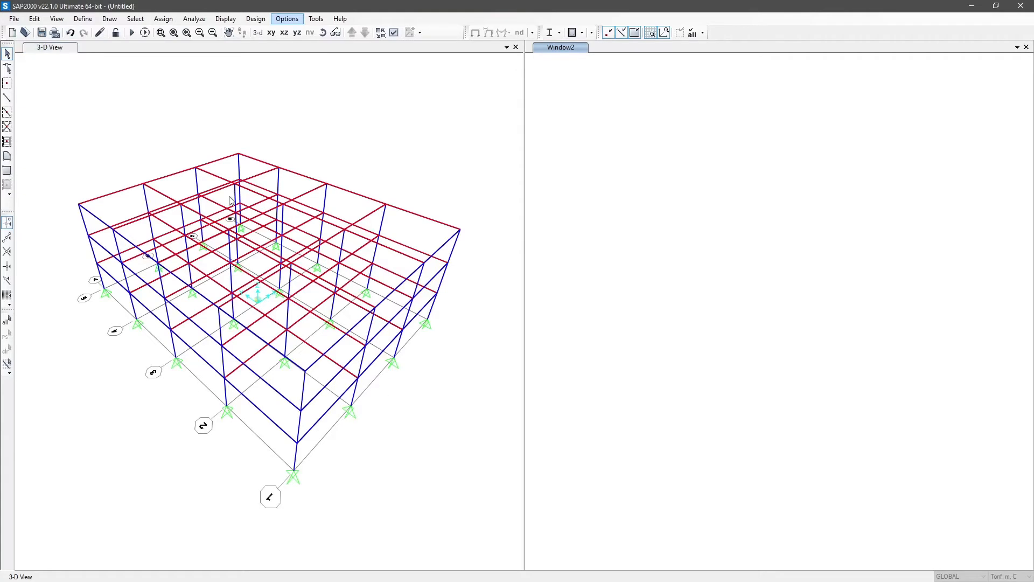
Try to close the program, discarding the changes to the untitled model.
click(1021, 6)
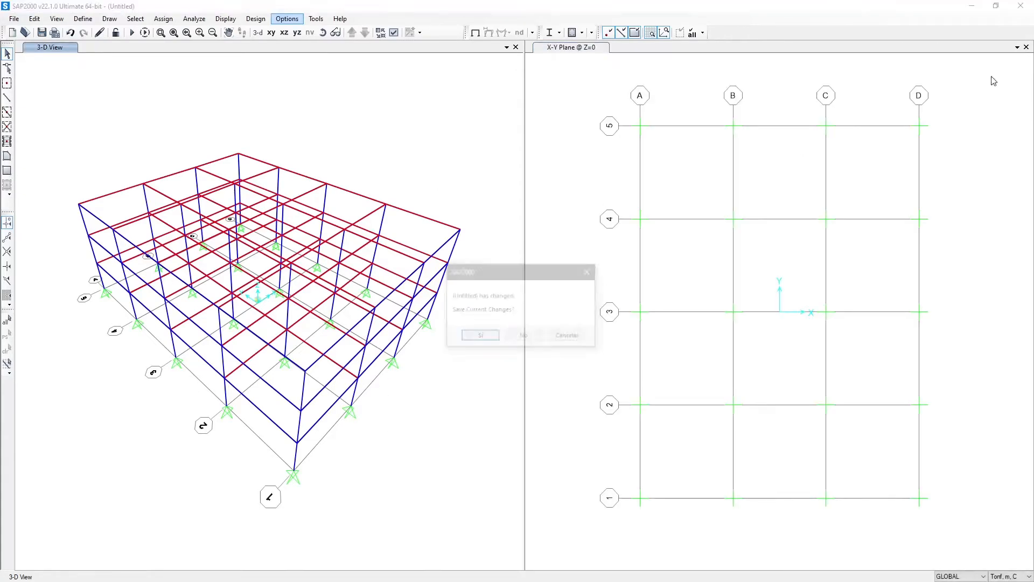
click(523, 337)
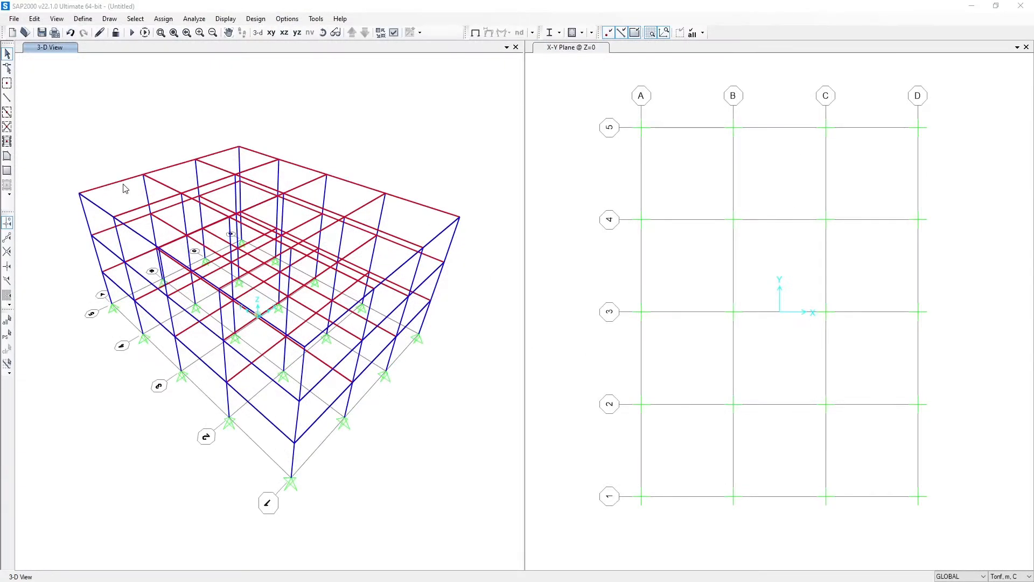
click(353, 512)
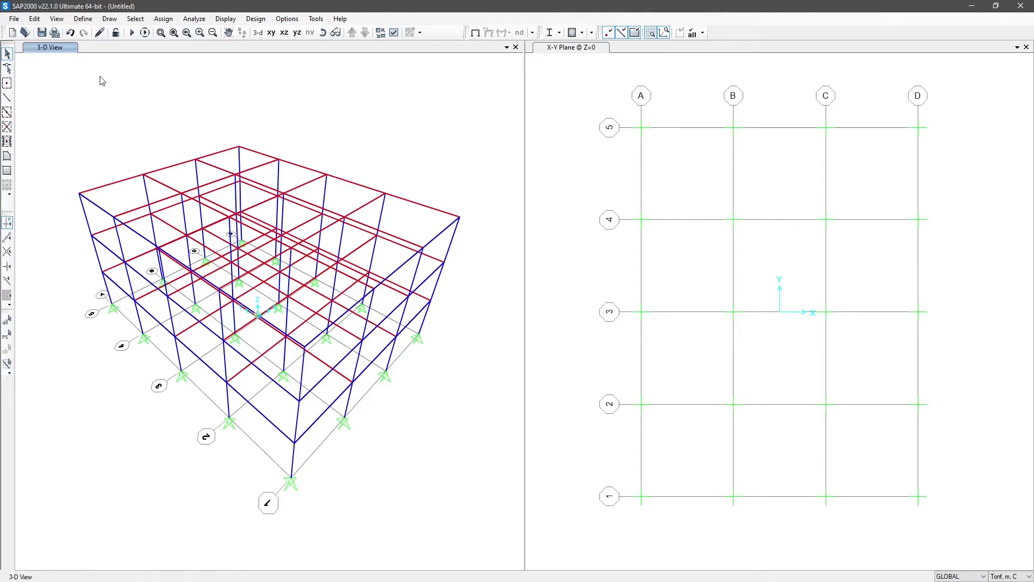
Set the 3D view to a plan angle of 185° and an elevation of 0°, and apply it.
click(56, 20)
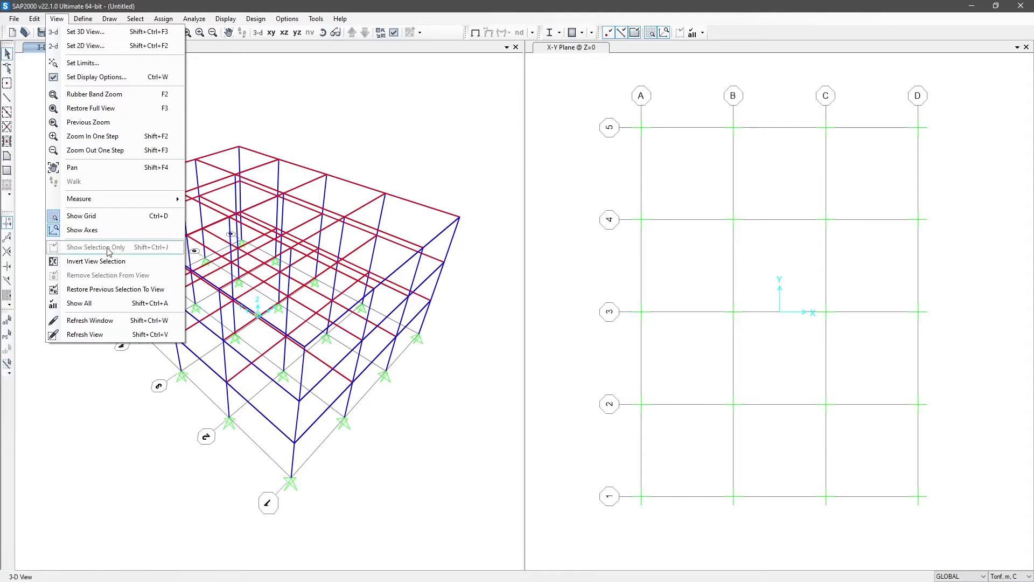
click(79, 33)
drag(409, 301, 683, 124)
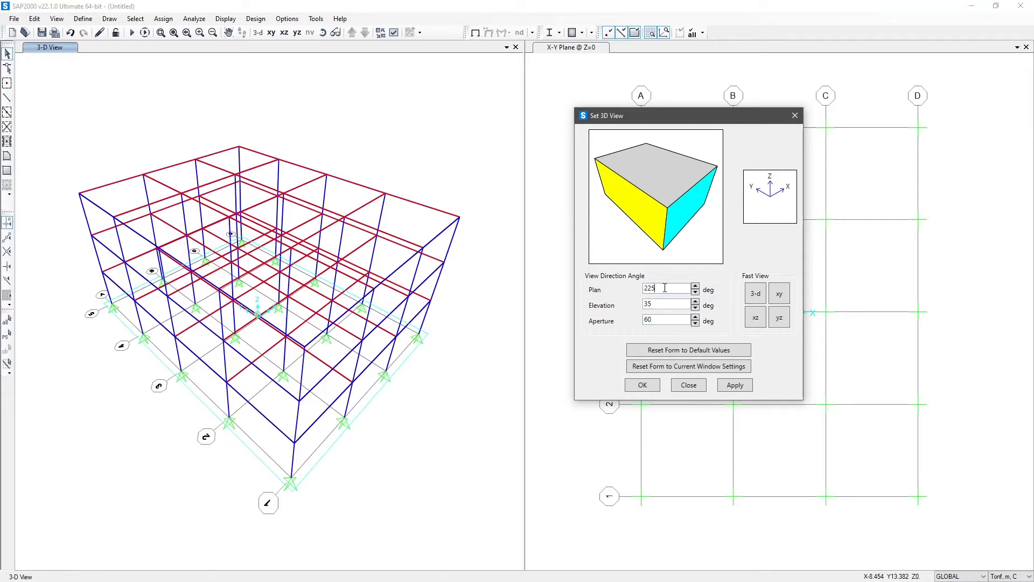
drag(697, 294, 698, 310)
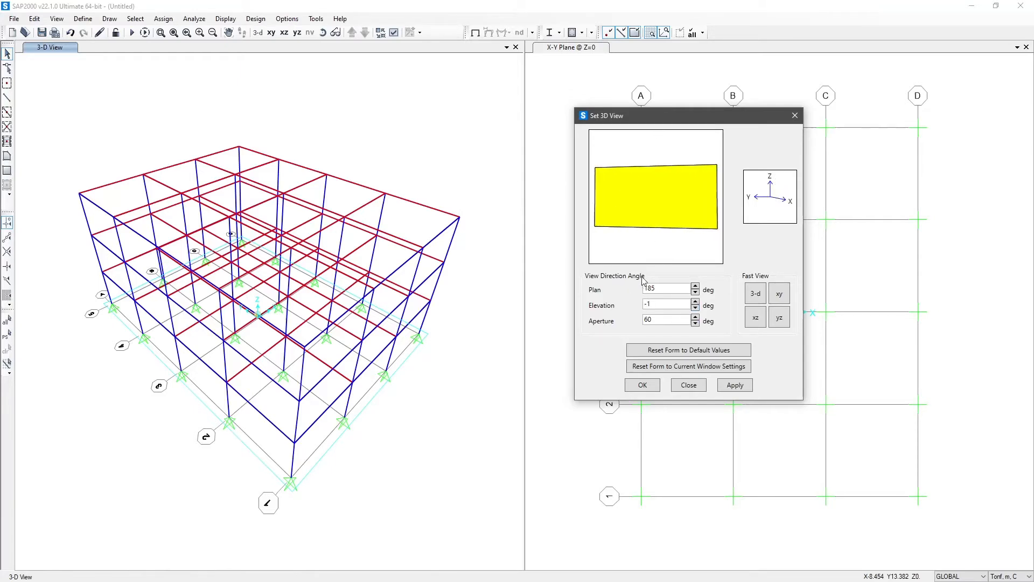
click(695, 301)
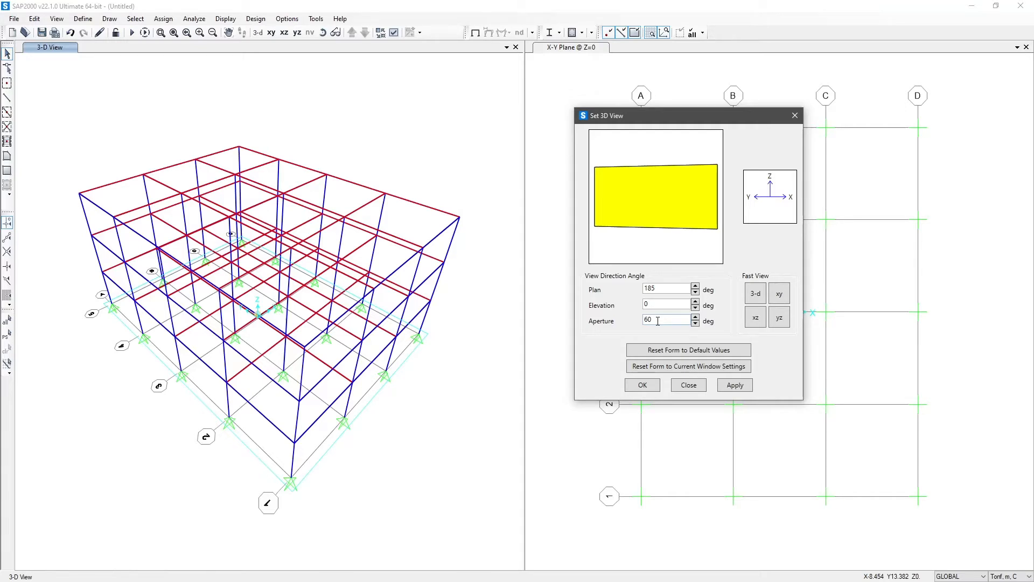
click(734, 385)
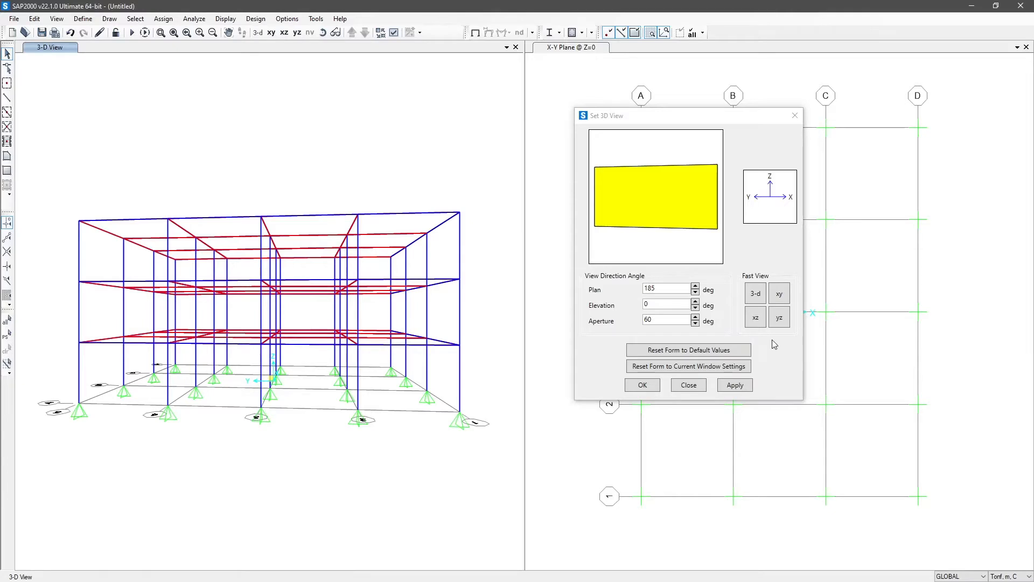
Apply the yz fast view to the 3D window, and flatten it by applying an aperture of 0°.
click(778, 321)
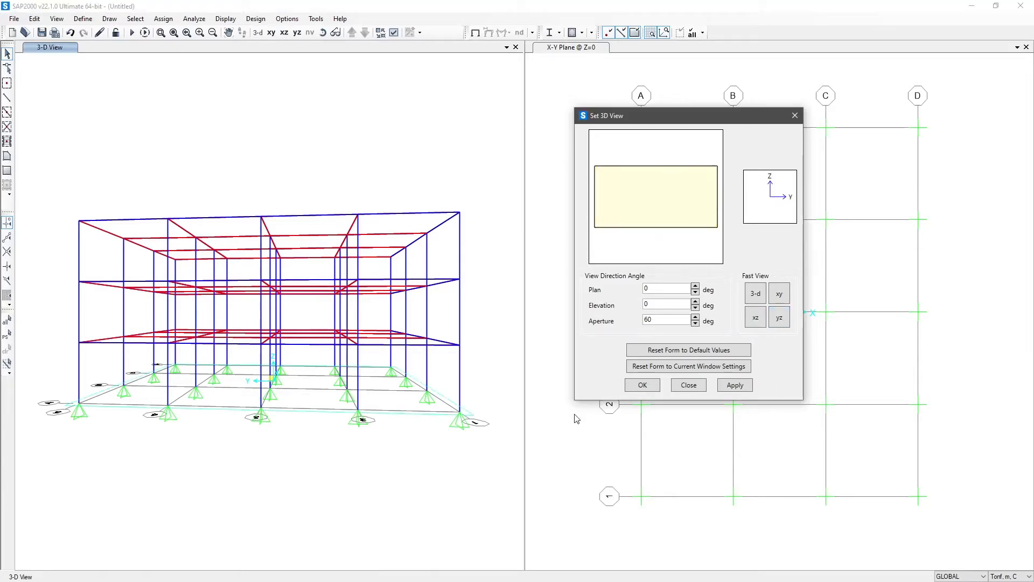
click(733, 385)
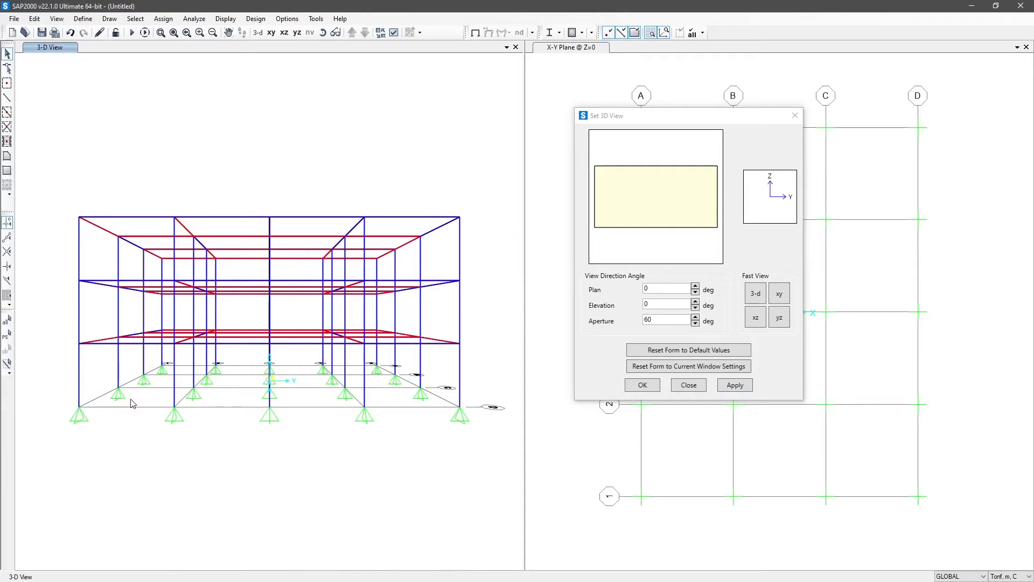
drag(666, 320, 552, 325)
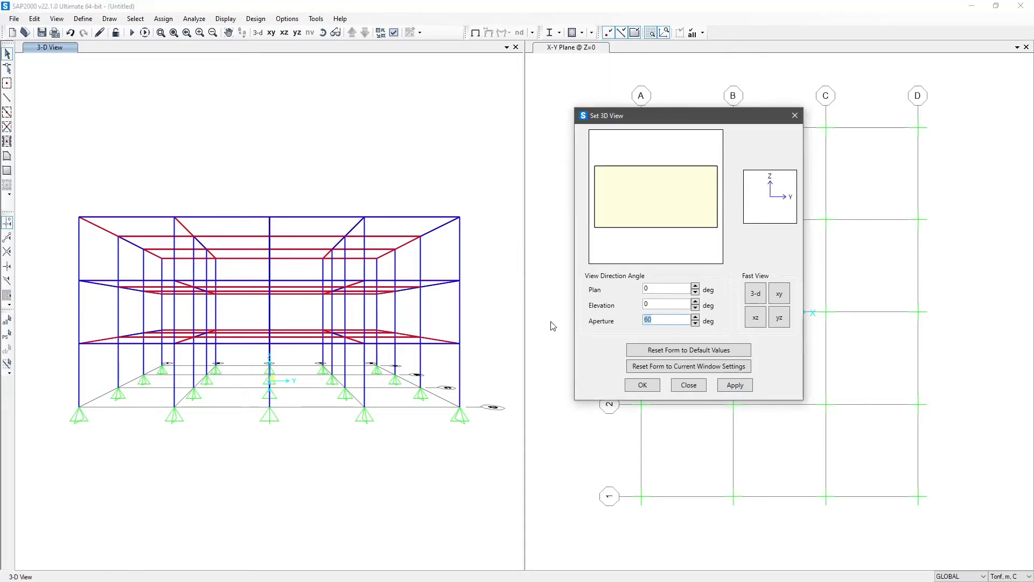
text(0)
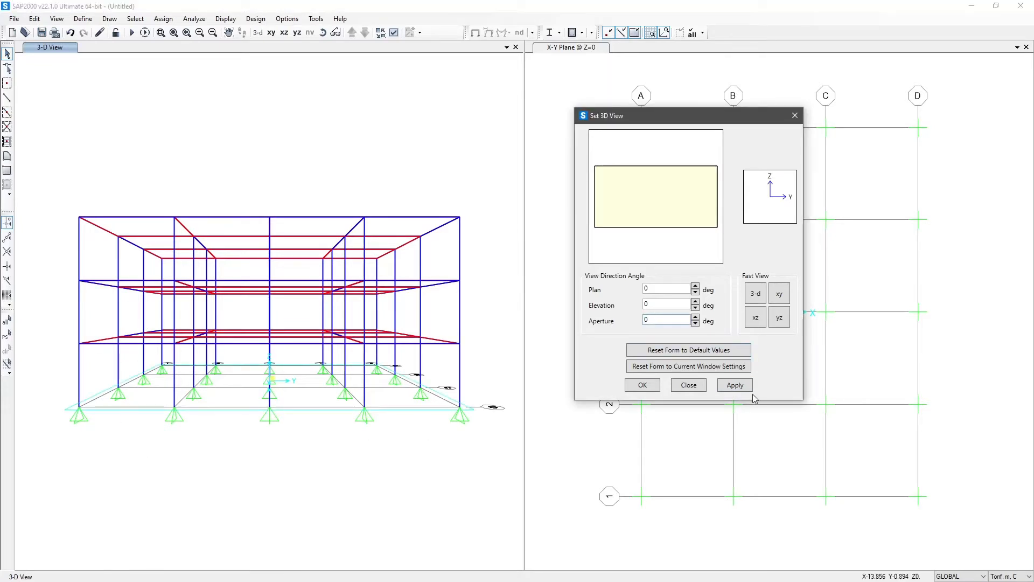
click(735, 385)
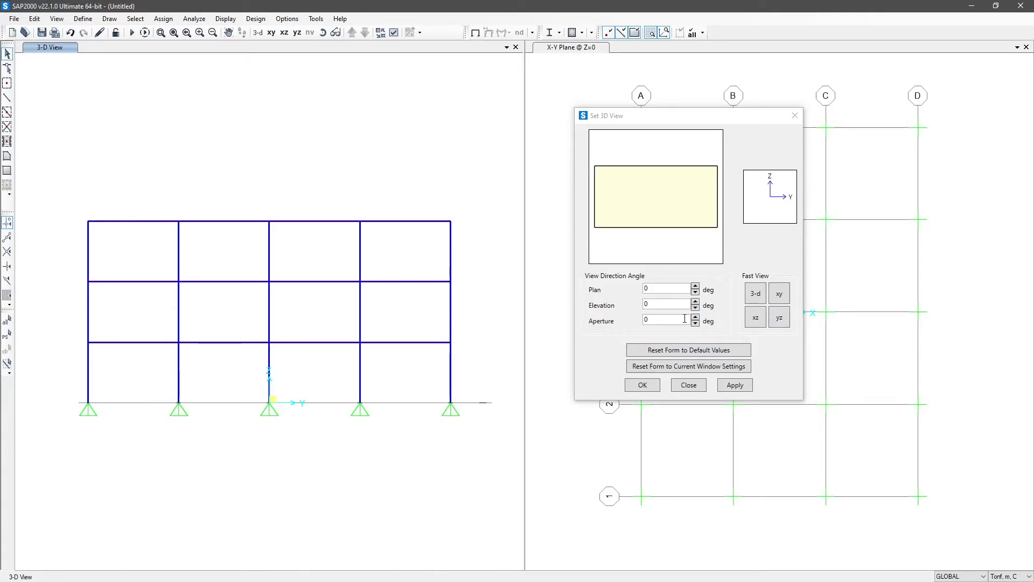
Apply an aperture of 60° to the yz view, and return the window to the 3-d fast view.
click(608, 323)
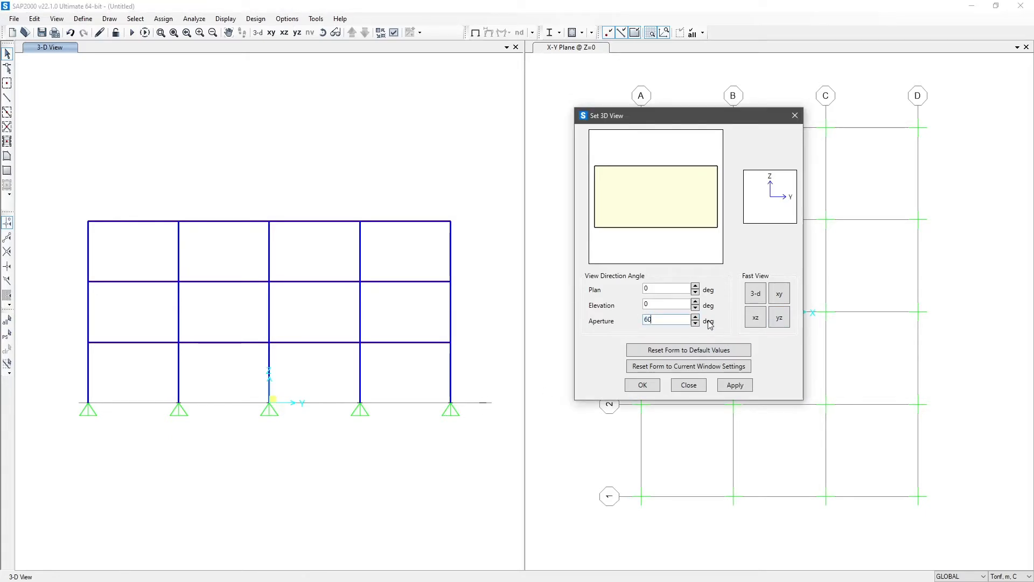
click(732, 384)
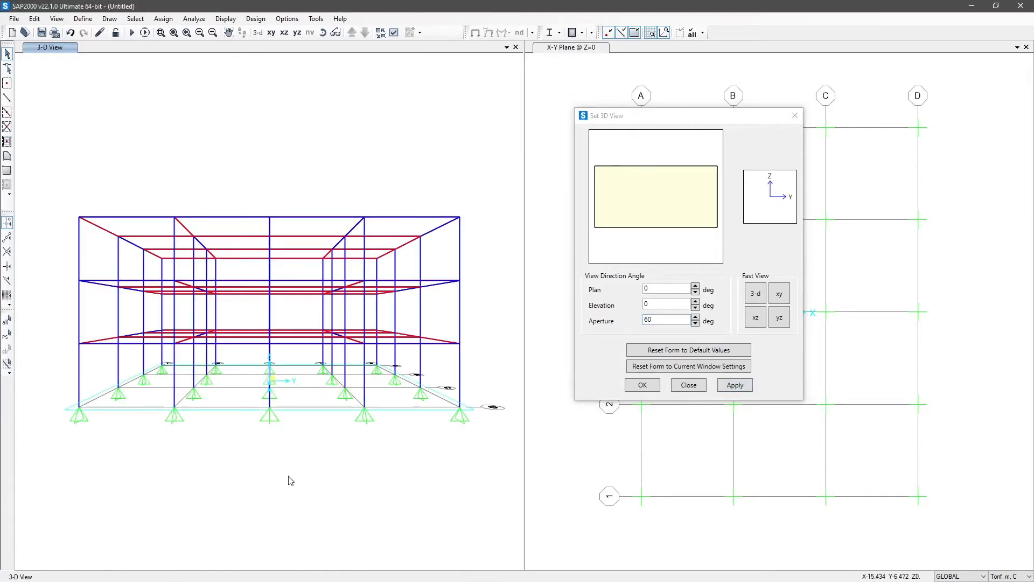
click(666, 288)
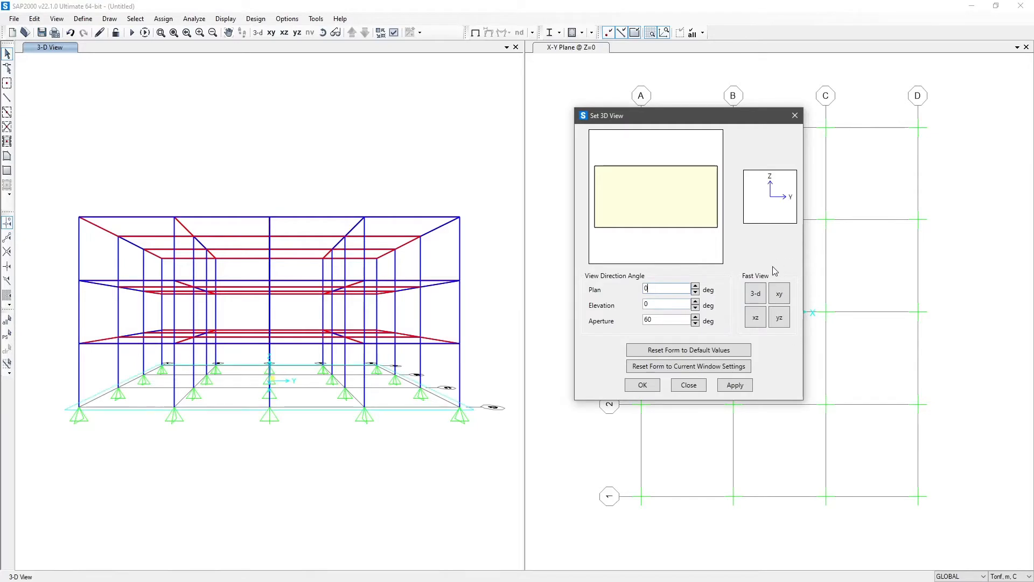
click(756, 293)
click(734, 385)
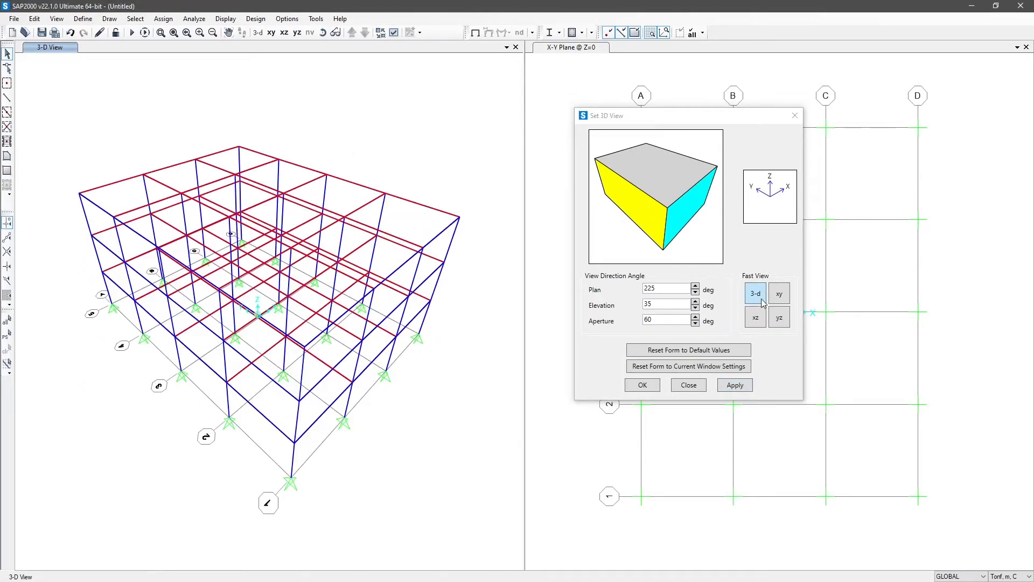
Apply the xy fast view to the 3D window, and flatten it by applying an aperture of 0°.
click(779, 294)
click(741, 386)
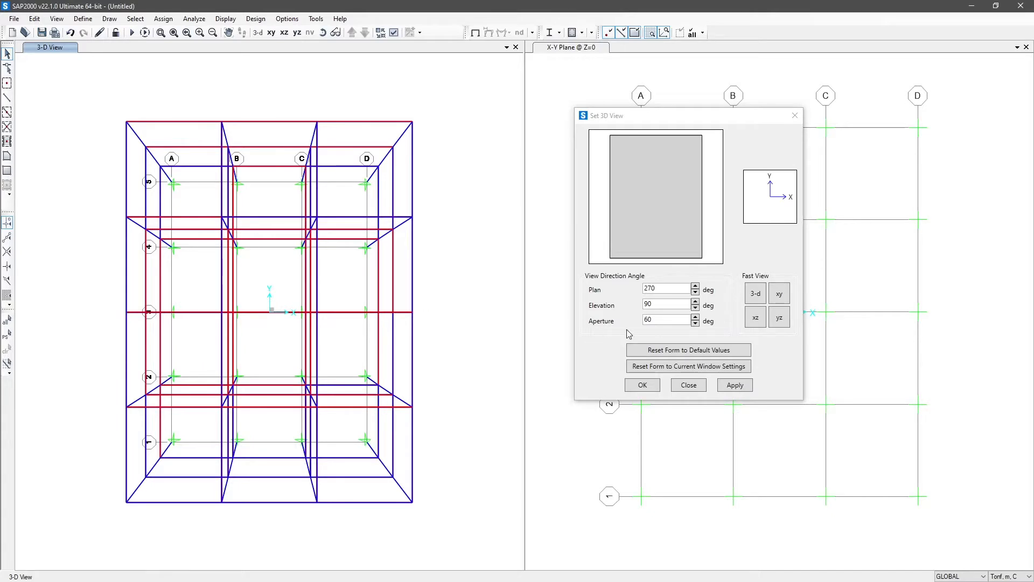
click(667, 321)
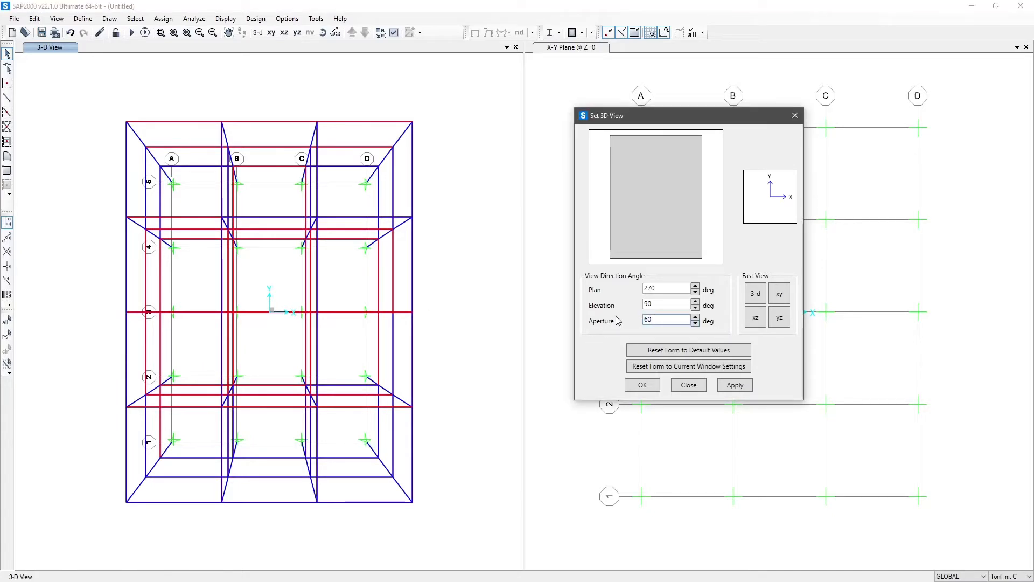
key(BackSpace)
key(BackSpace)
text(0)
click(734, 386)
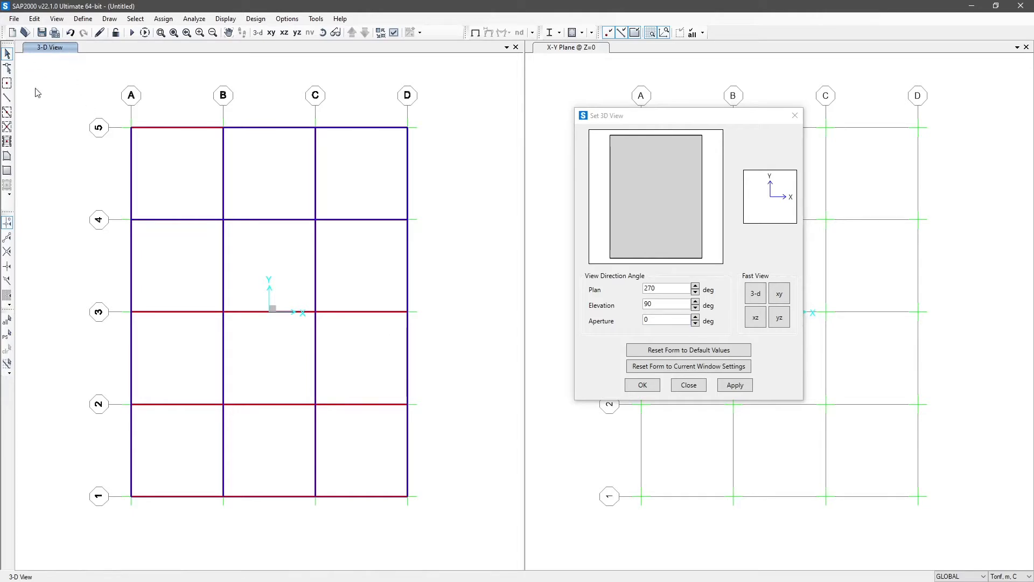
Test selecting overlapping elements on grid line D of the flattened plan, clear the selection, and apply an aperture of 60°.
drag(449, 284, 380, 264)
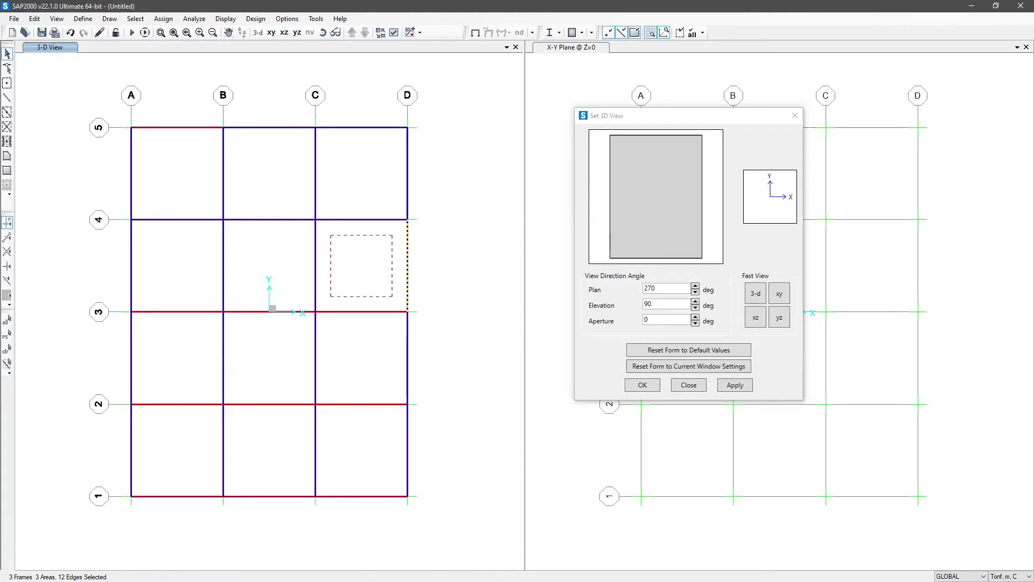
click(464, 278)
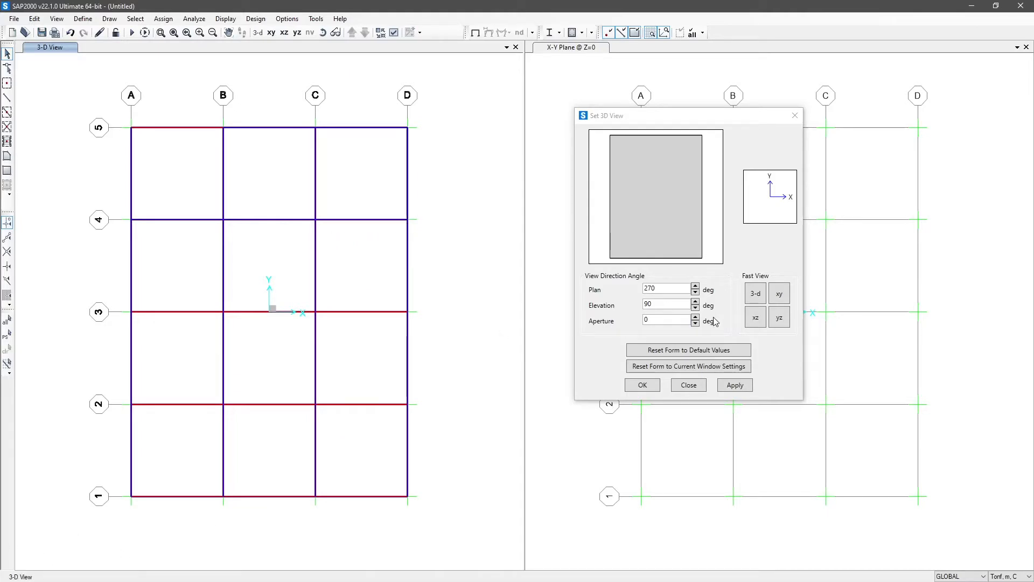
click(585, 327)
text(6)
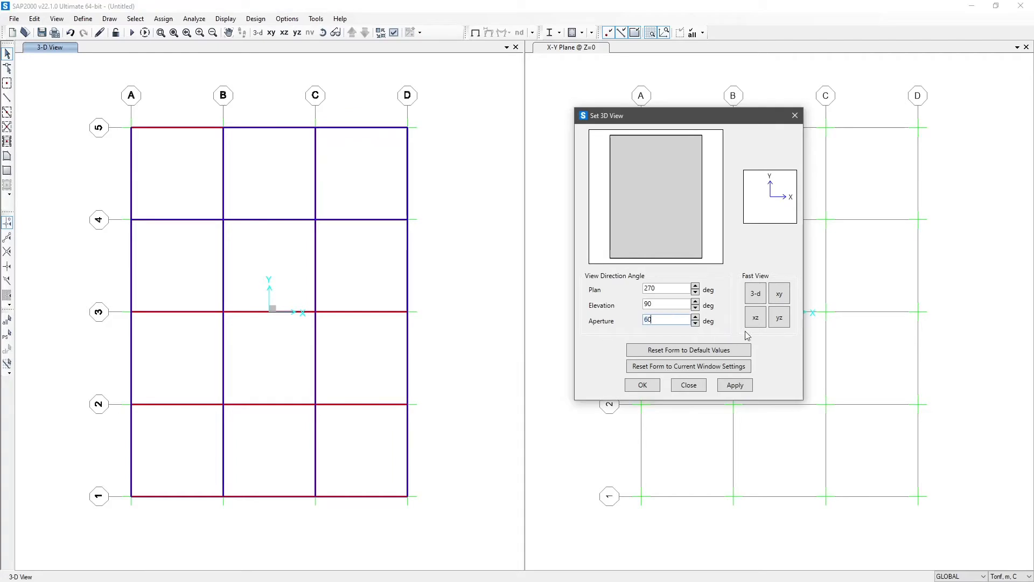
click(741, 386)
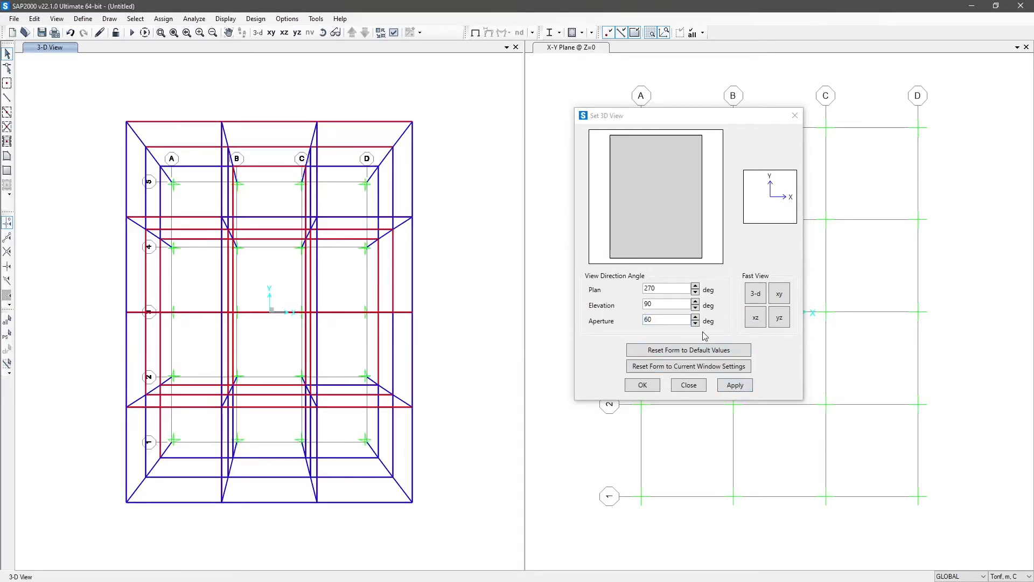
Apply the xz fast view to the 3D window, followed by the yz fast view.
click(756, 323)
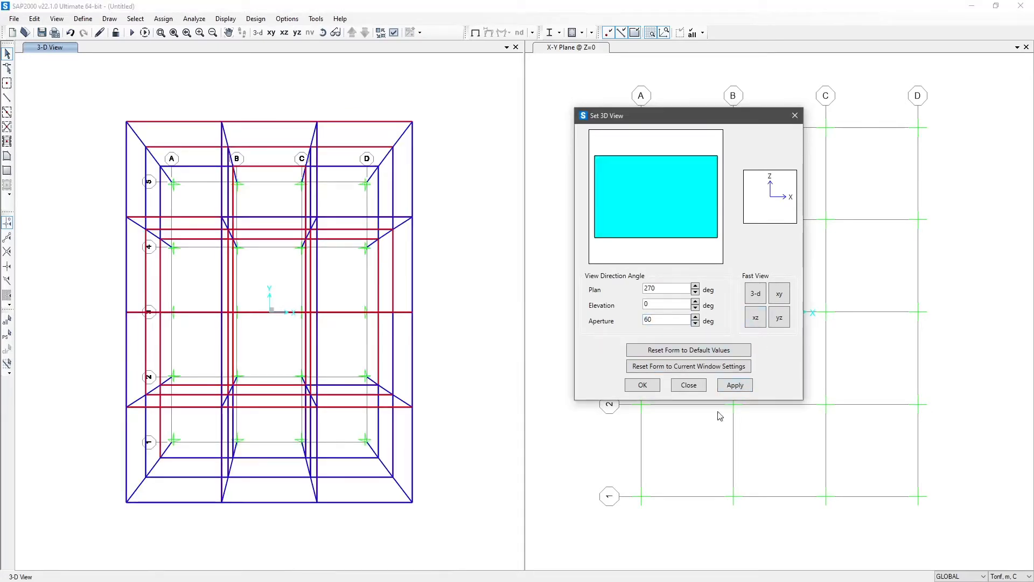
click(735, 386)
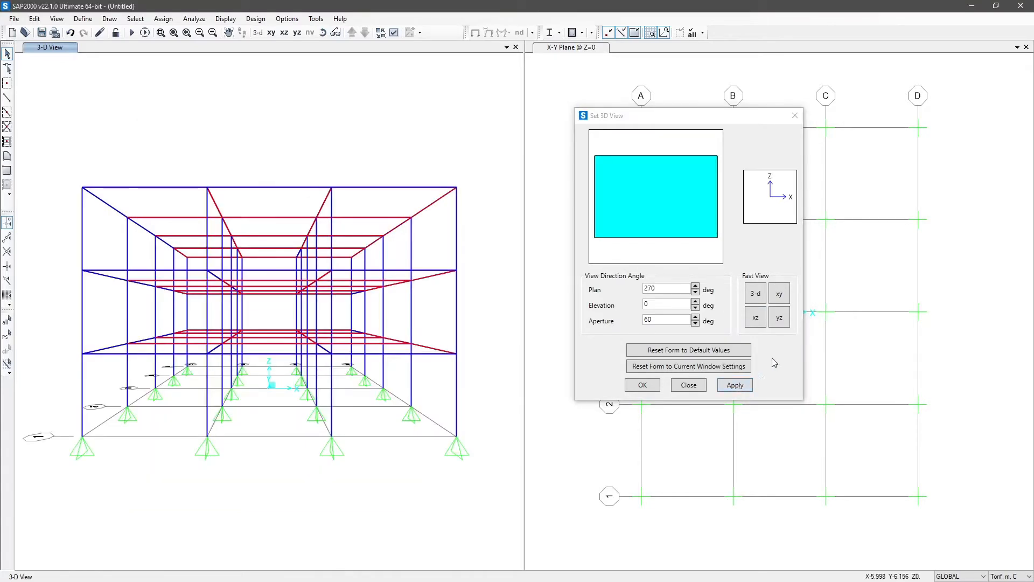
click(779, 322)
click(735, 385)
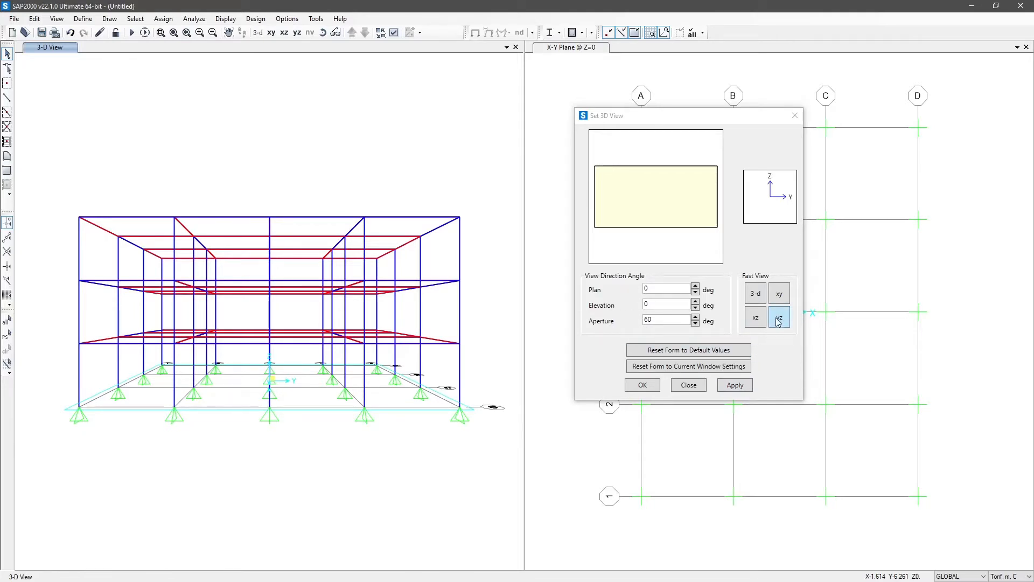
Apply a plan angle of -45° to the 3D window, with the elevation at 0° and the aperture at 60°.
click(696, 303)
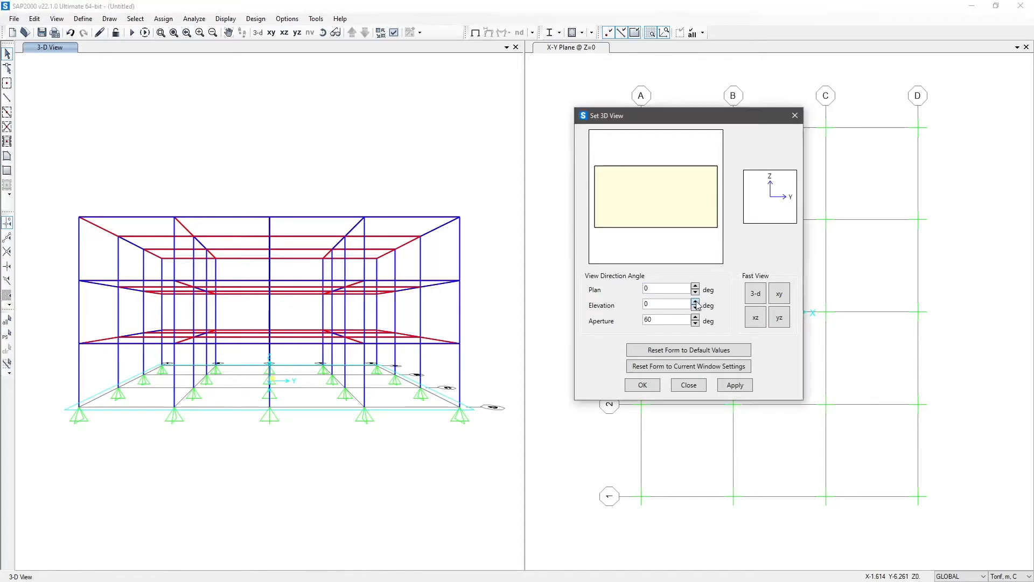
click(696, 307)
click(695, 292)
click(695, 292)
click(695, 292)
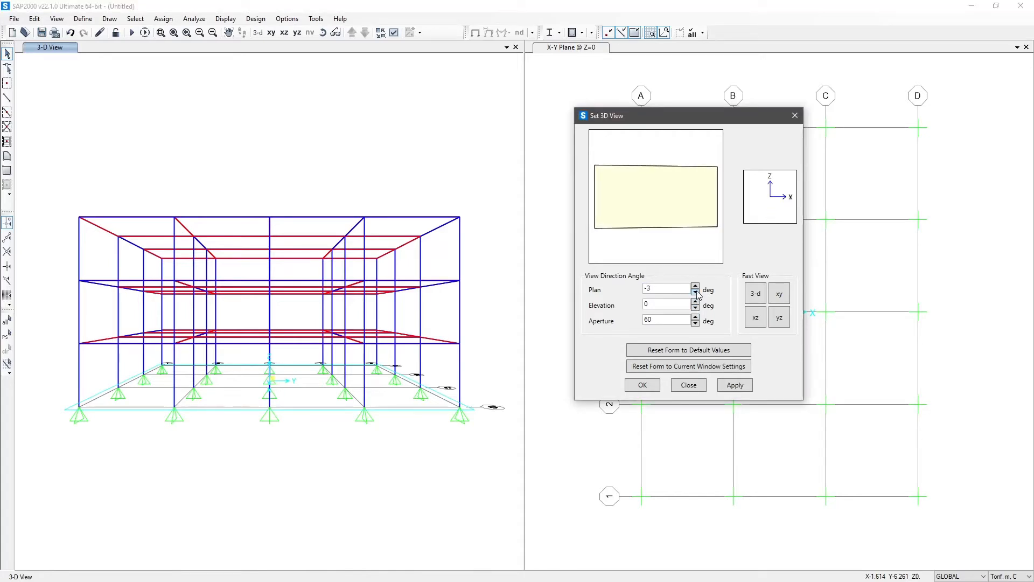
click(695, 292)
double_click(674, 291)
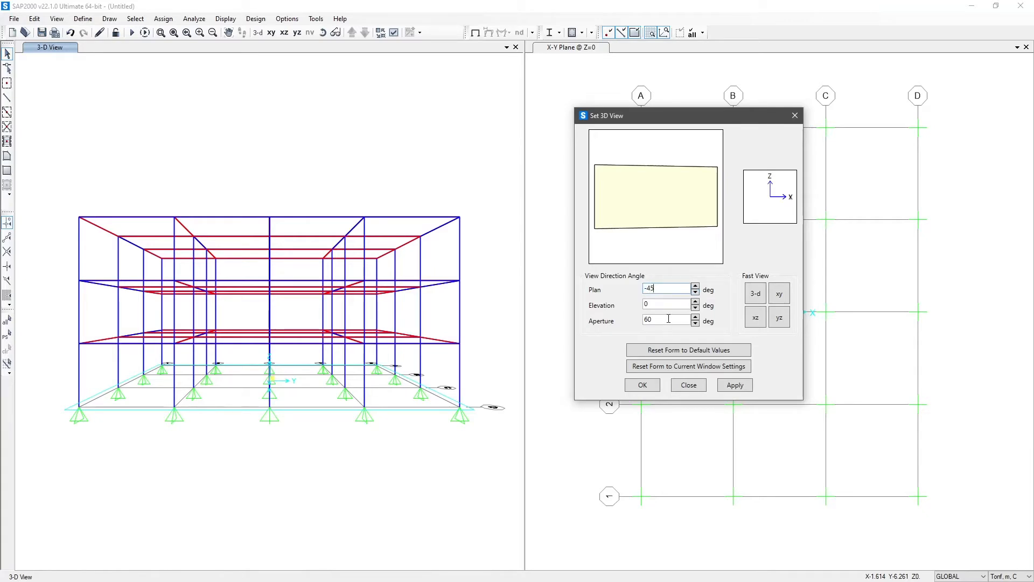
click(735, 385)
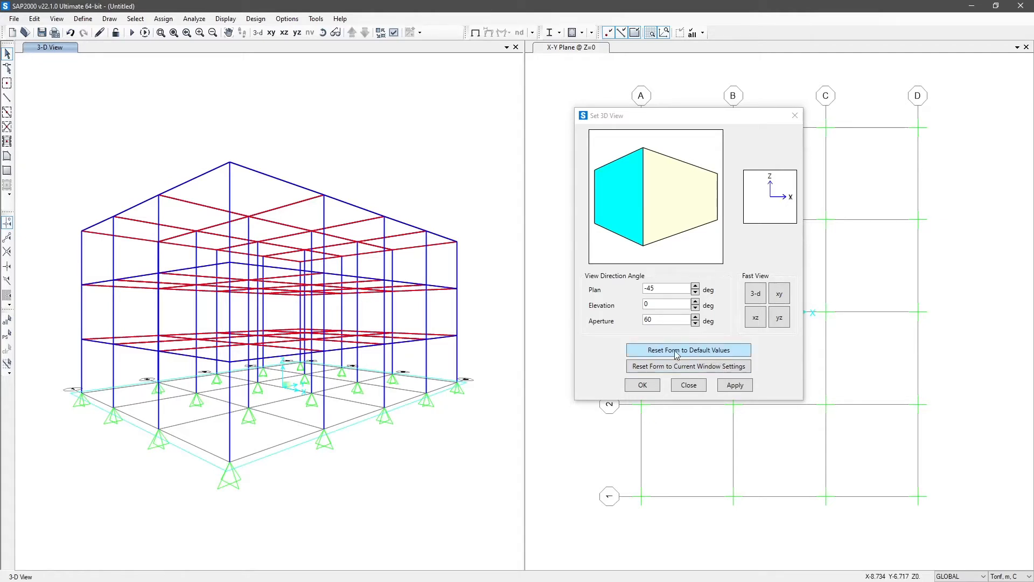
Reset the 3D view form to its default values, return it to the current window settings, and accept the form.
click(697, 351)
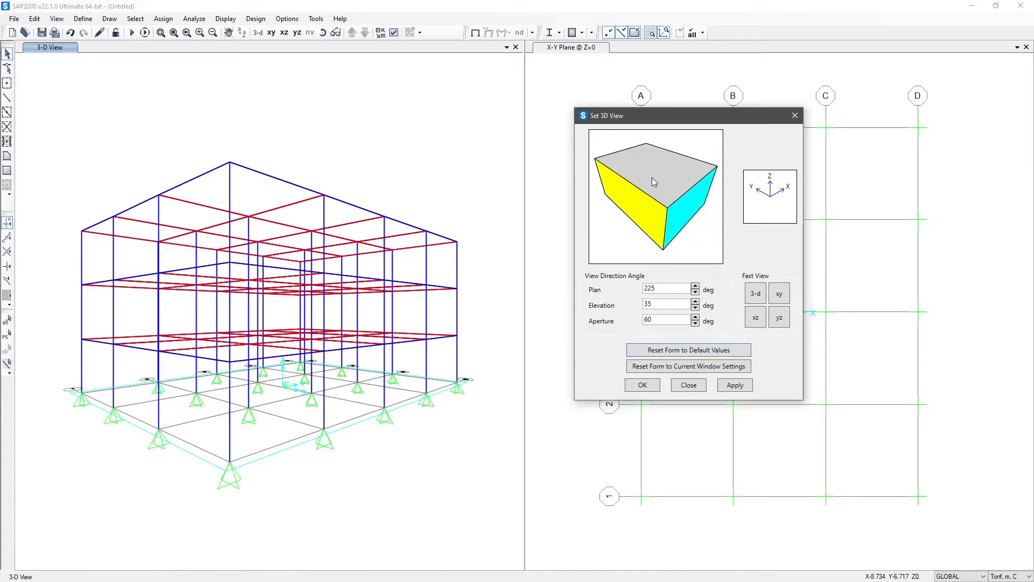
click(319, 130)
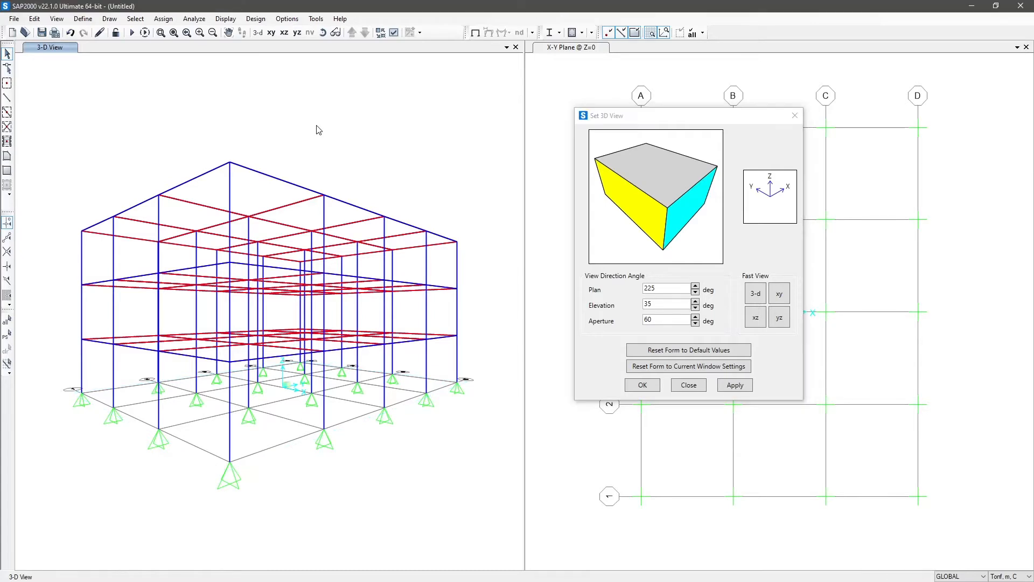
click(712, 368)
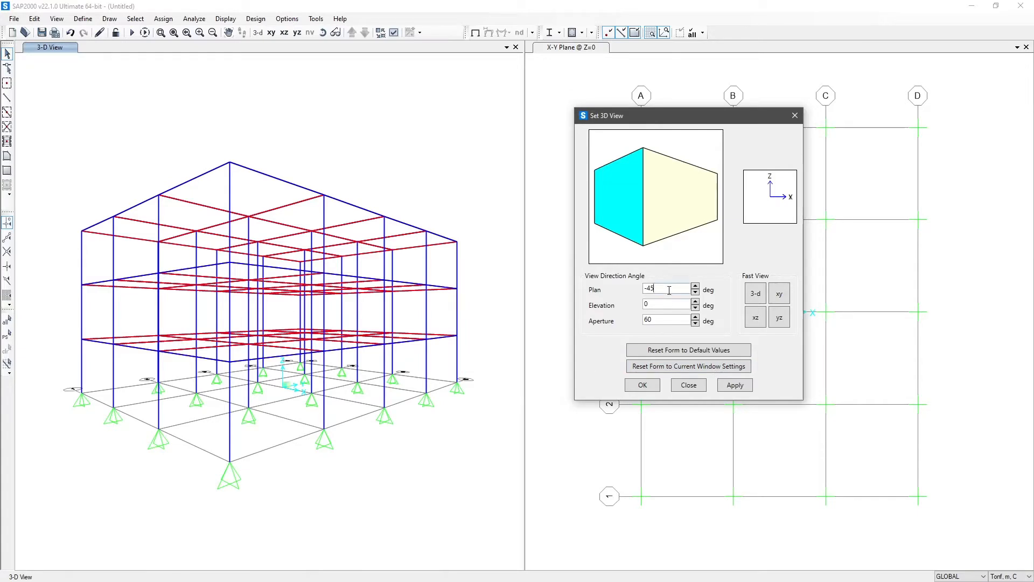
click(672, 324)
click(644, 386)
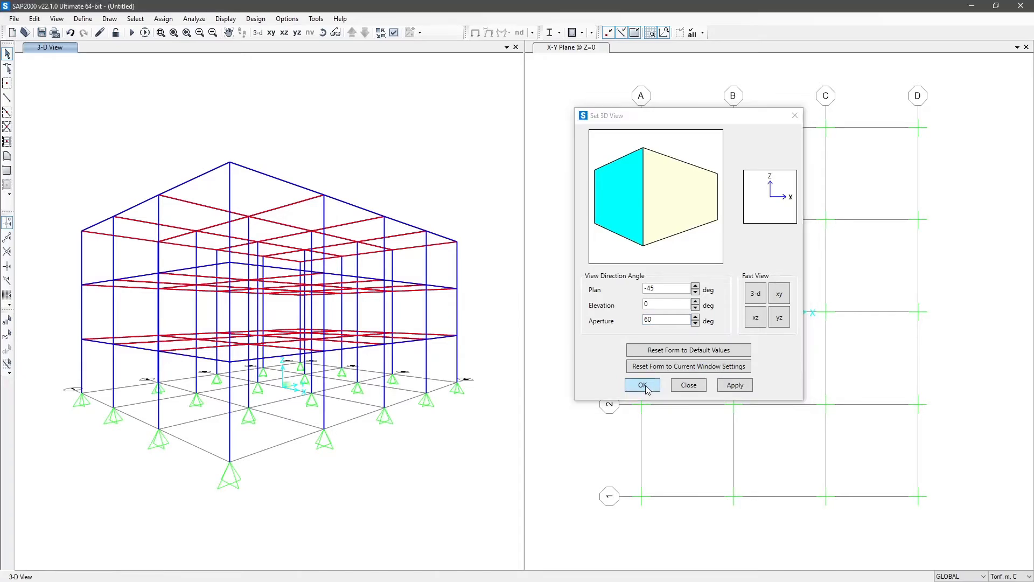
Examine the Y-Z, X-Y and X-Z plane options in the 2D view settings and close the form without applying any.
click(48, 21)
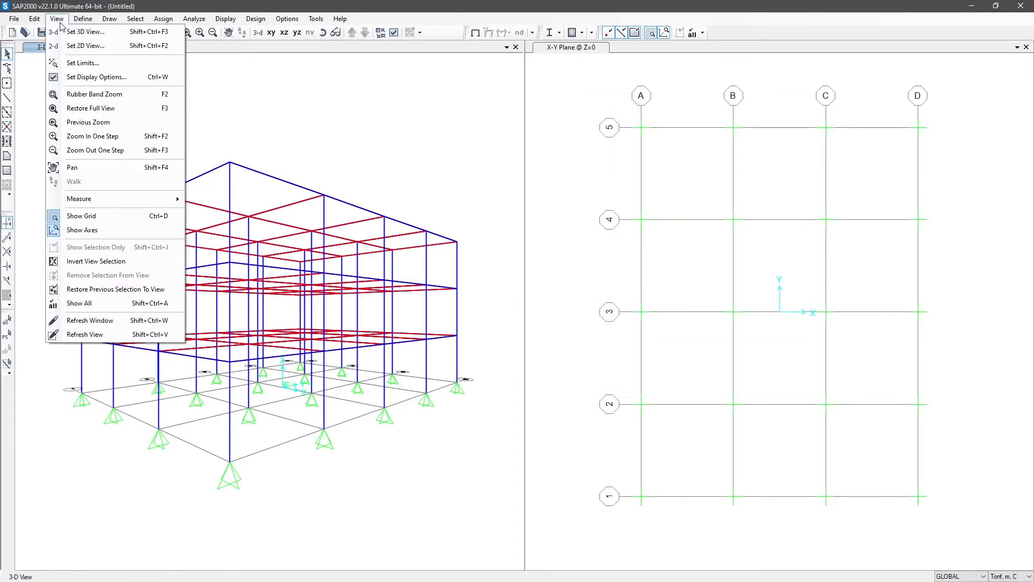
click(82, 45)
drag(362, 200, 638, 116)
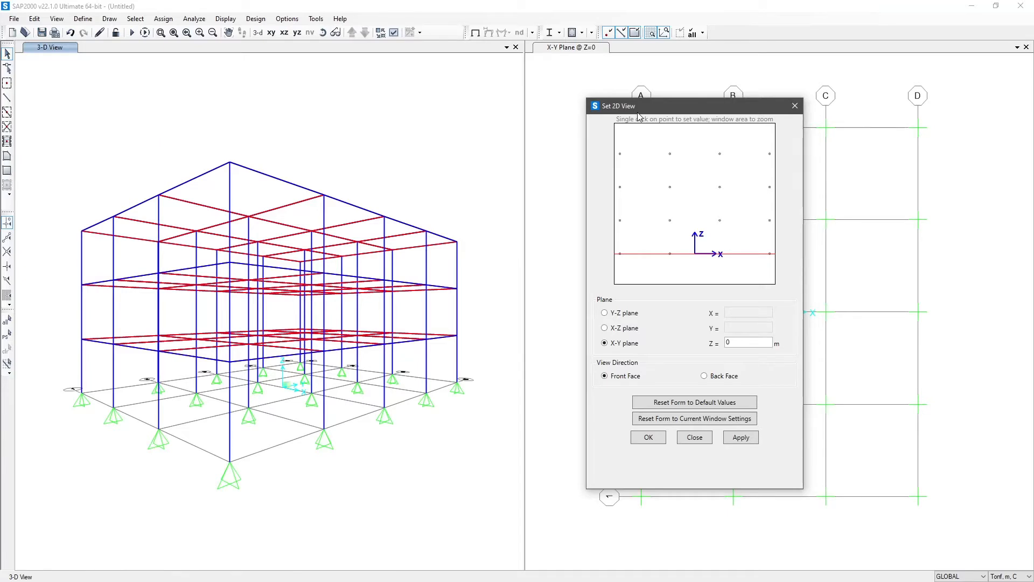
click(622, 313)
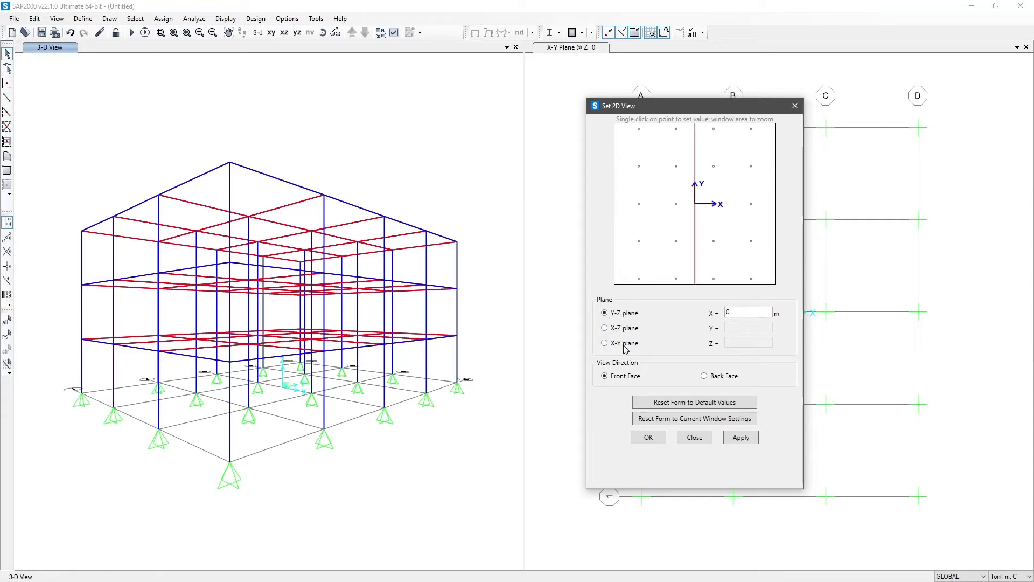
click(626, 343)
click(627, 333)
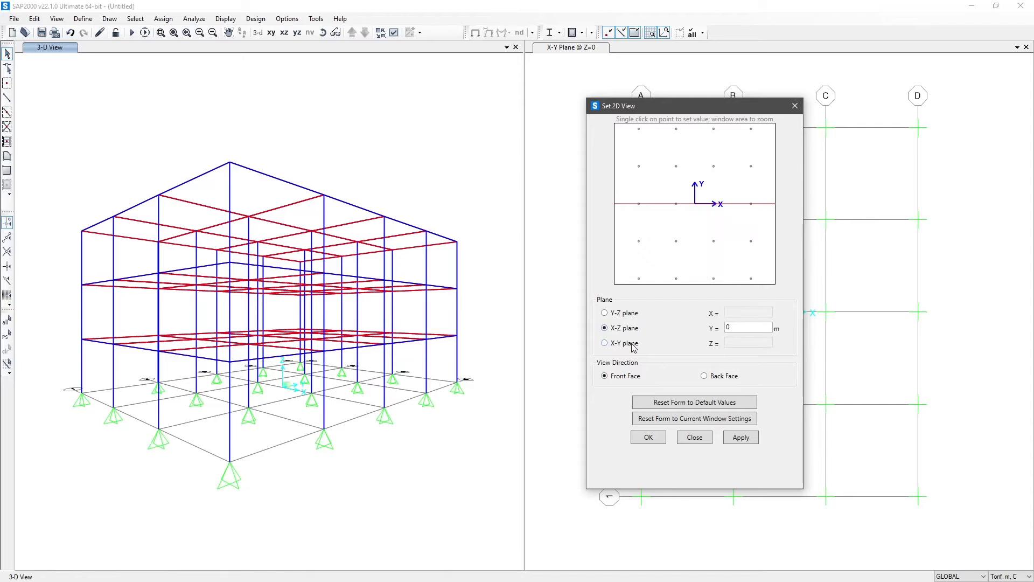
click(627, 315)
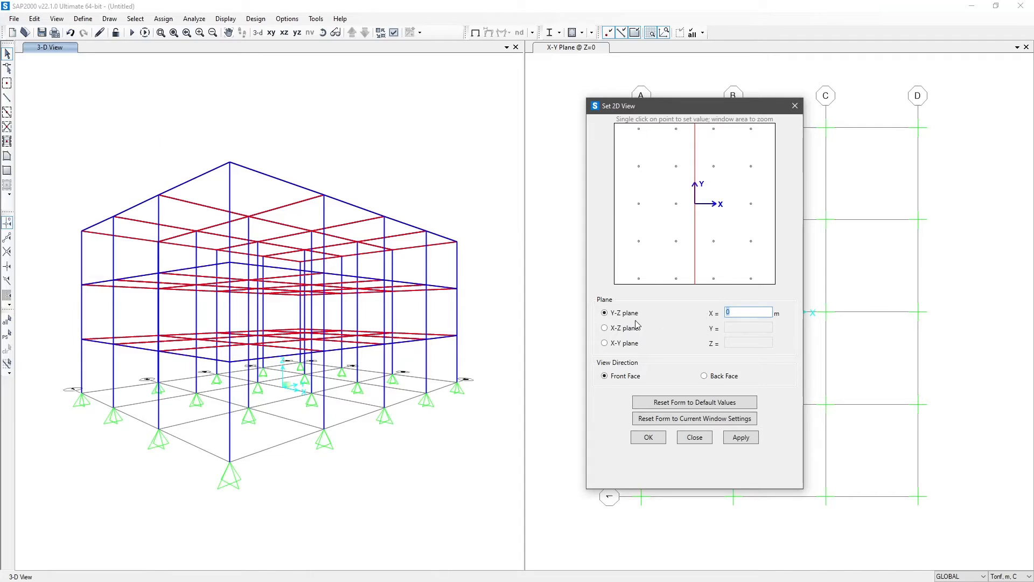
click(694, 438)
Apply the xz fast view to the 3D window and close the 3D view settings.
click(59, 19)
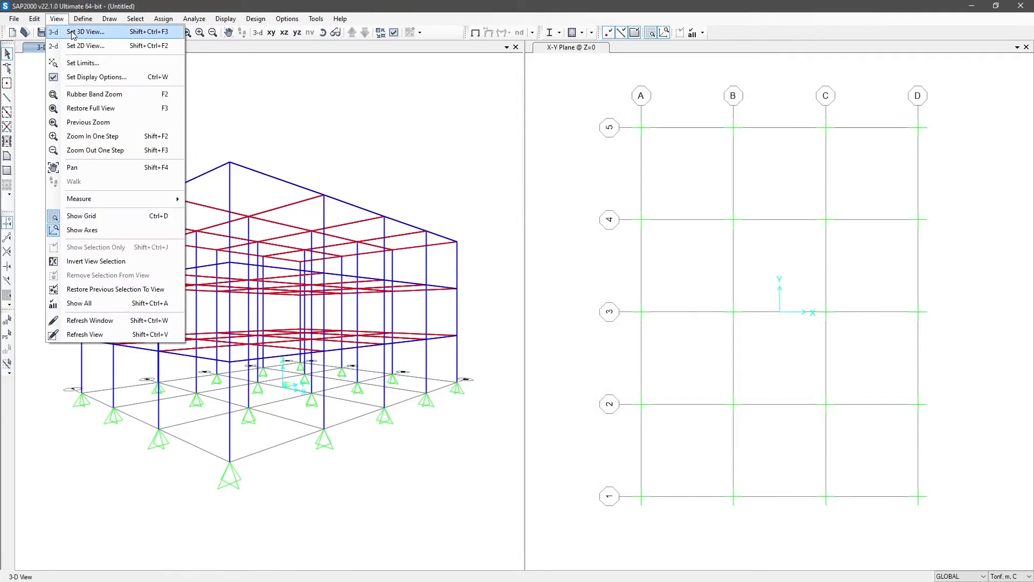
click(72, 32)
drag(384, 293, 620, 116)
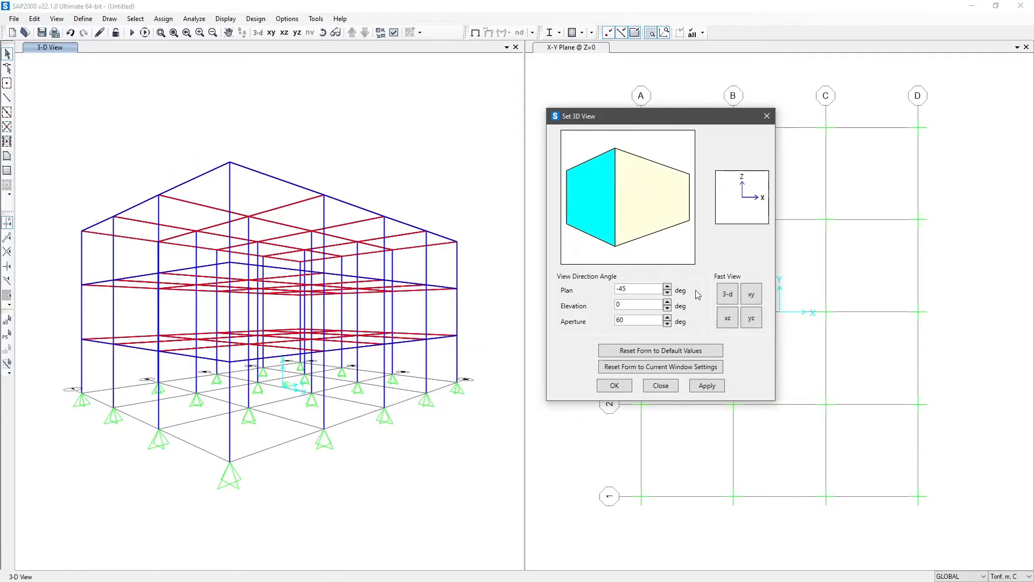
click(726, 322)
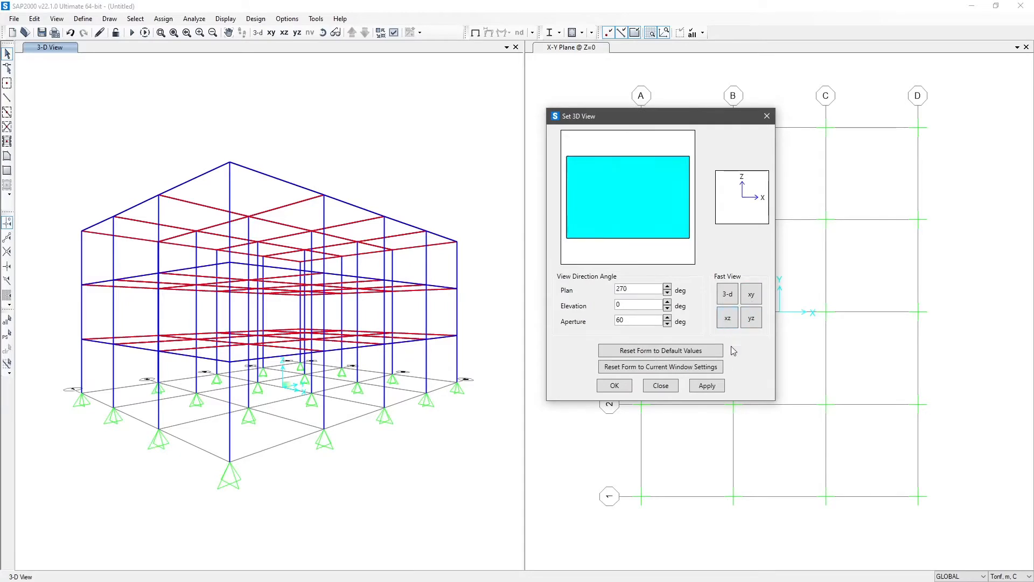
click(707, 386)
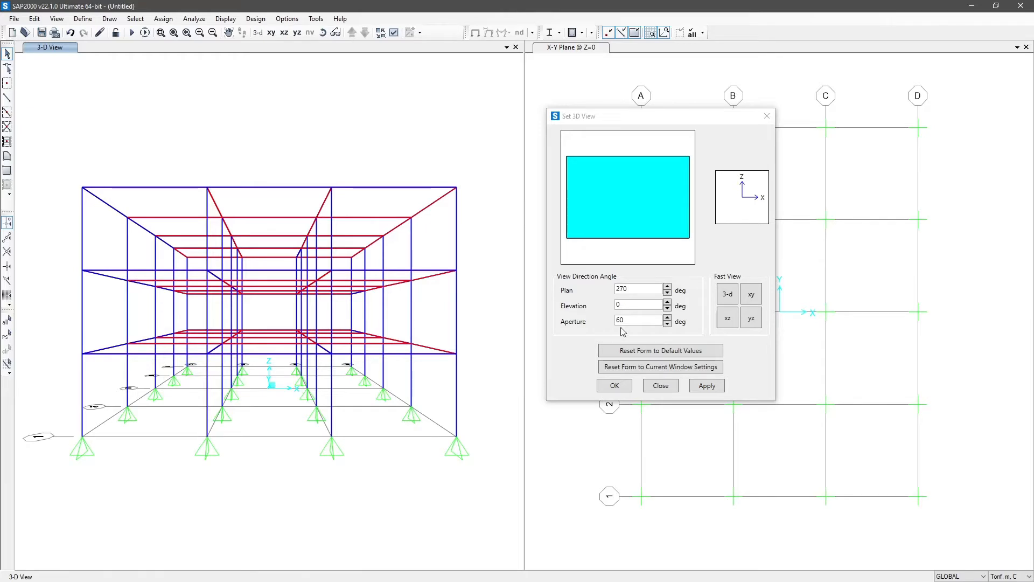
click(666, 386)
click(57, 19)
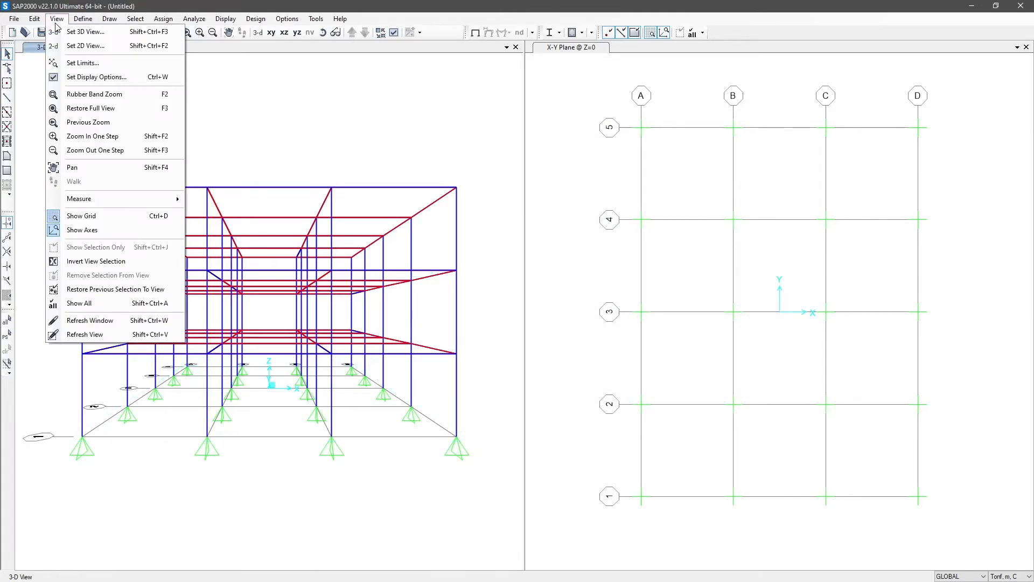
click(76, 46)
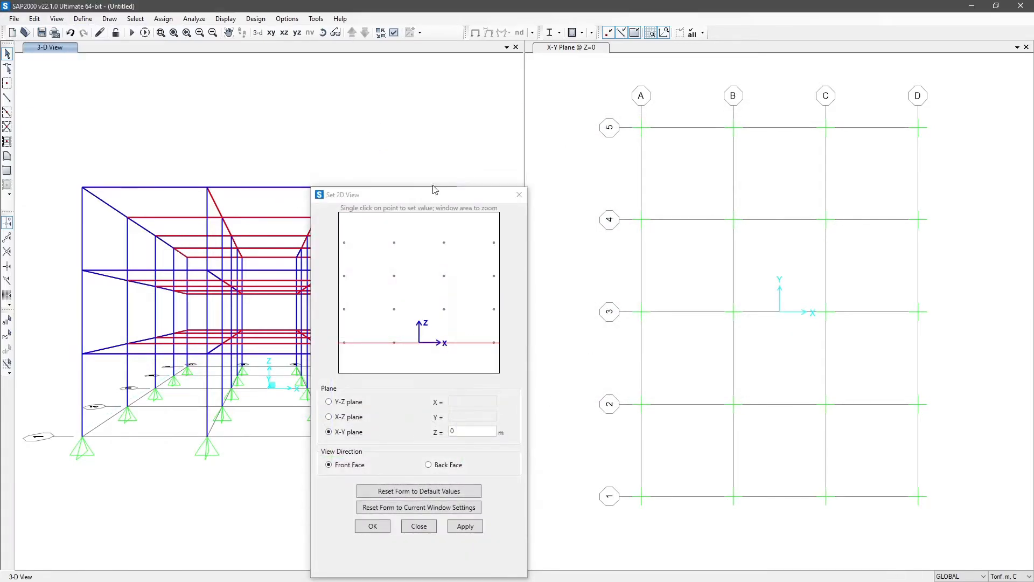
drag(431, 194, 679, 89)
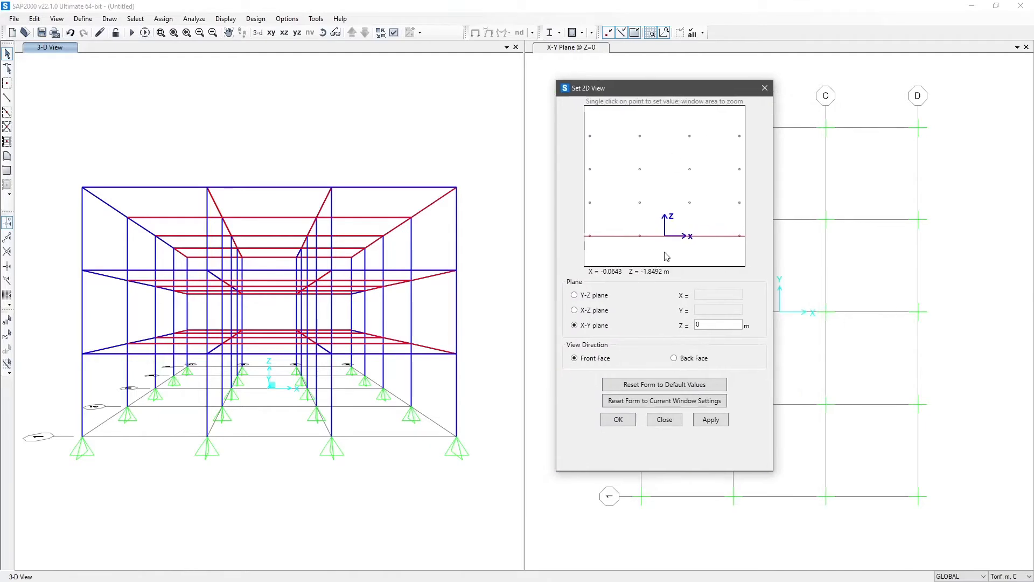
key(Escape)
Switch the 3D window to a 2D view of the X-Z plane at Y = 0 m.
click(57, 18)
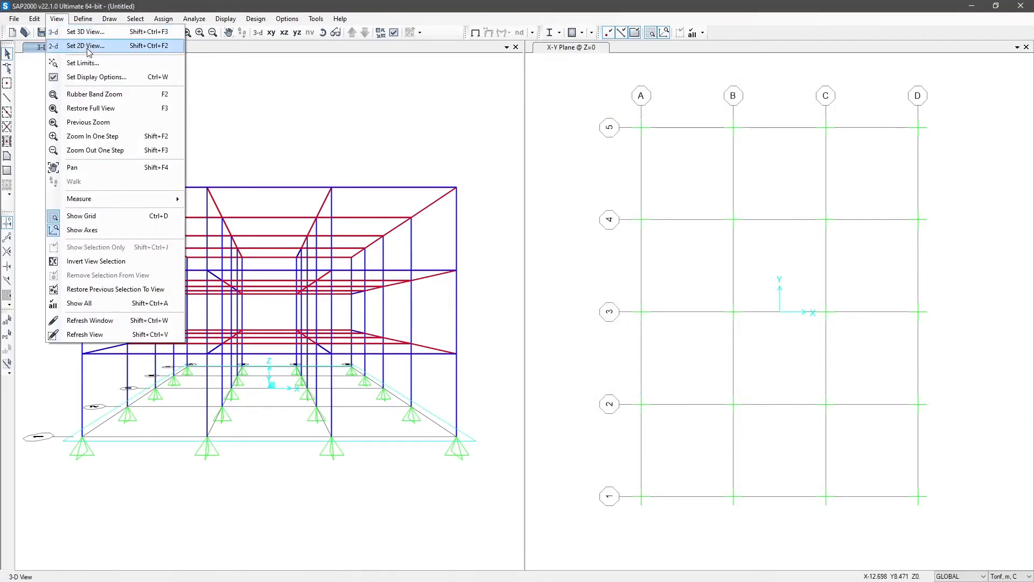
click(81, 44)
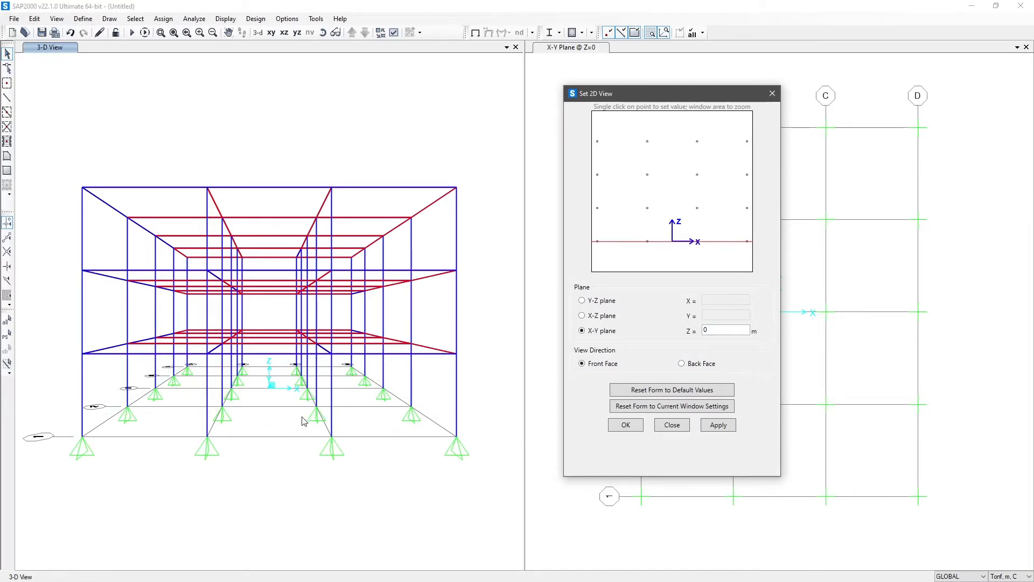
click(603, 318)
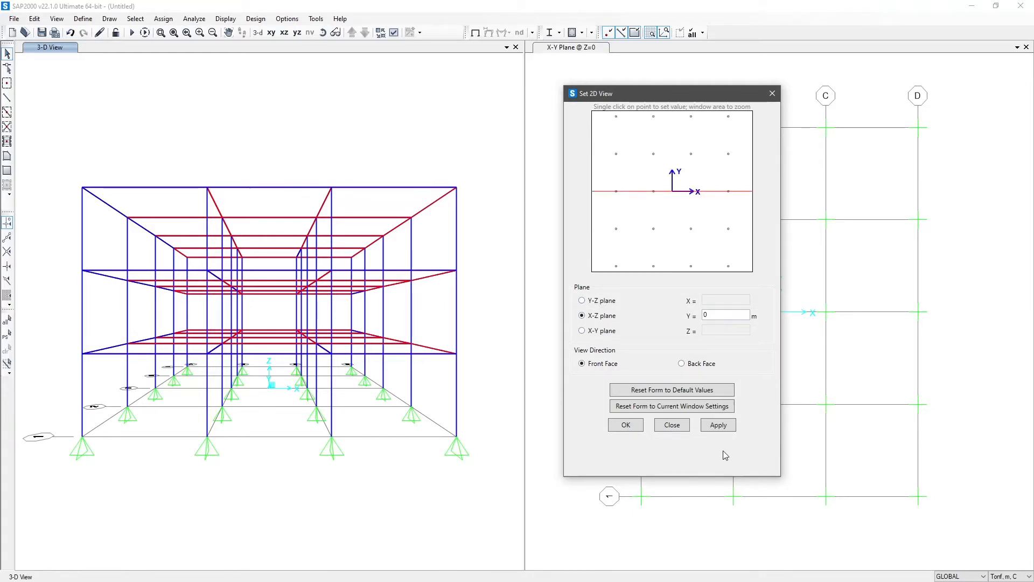
click(719, 425)
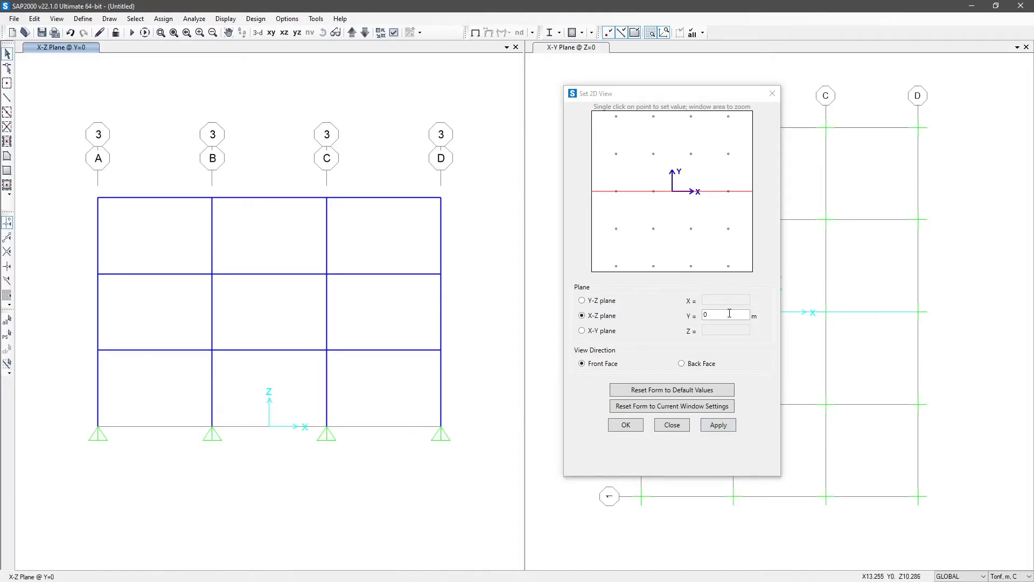
Apply the X-Z plane view at Y = 0.1 m, followed by Y = 2 m.
click(729, 314)
key(BackSpace)
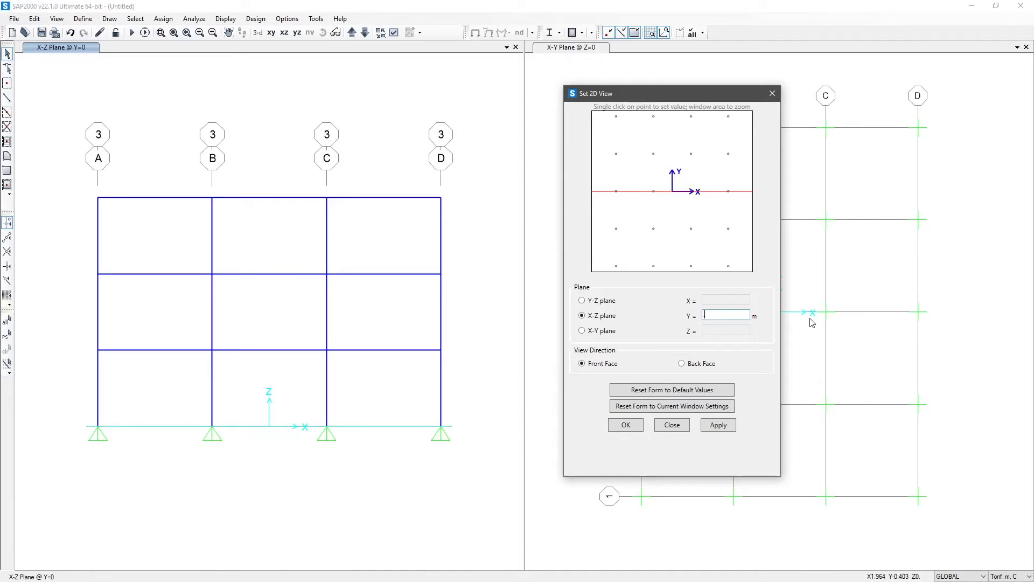
text(.1)
click(729, 426)
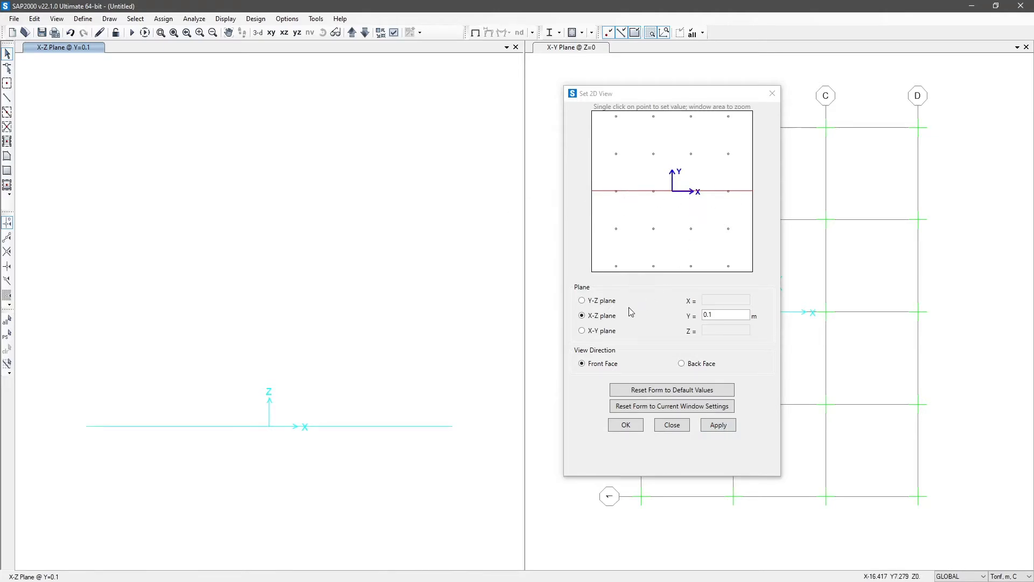
double_click(718, 315)
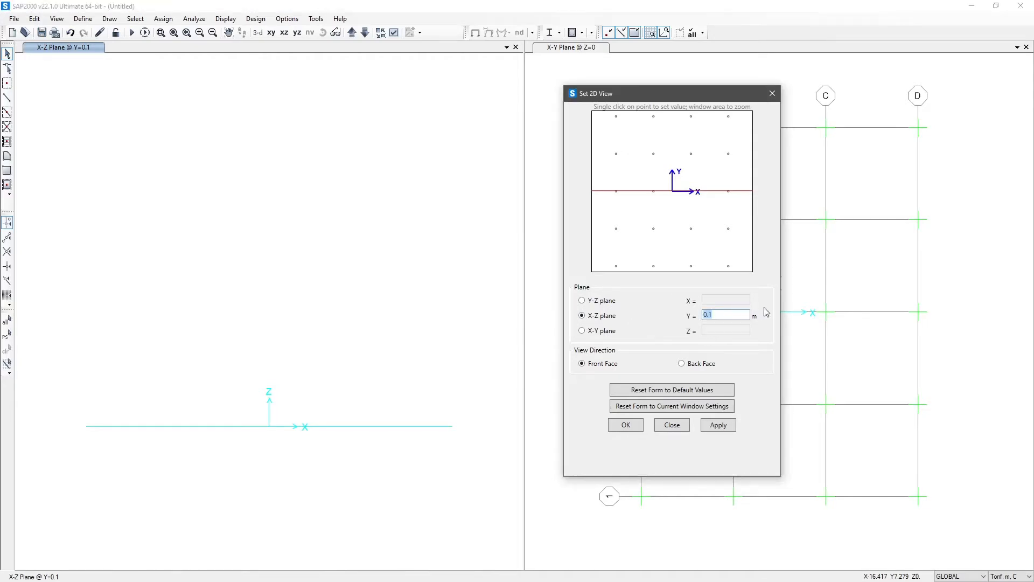
text(2)
click(719, 424)
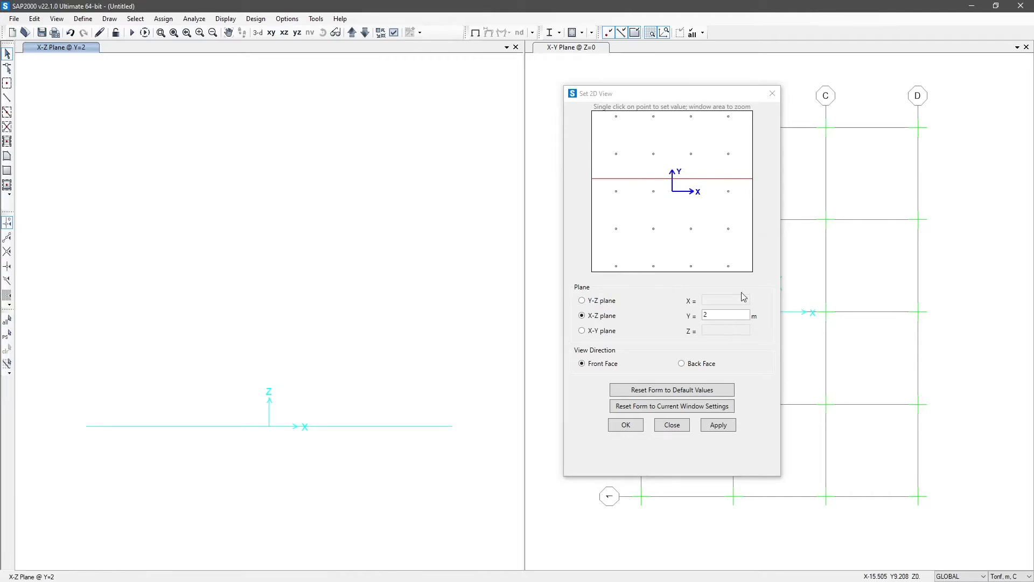
Apply the X-Z plane view at Y = 5 m, followed by Y = 6 m, and close the 2D view settings.
click(753, 315)
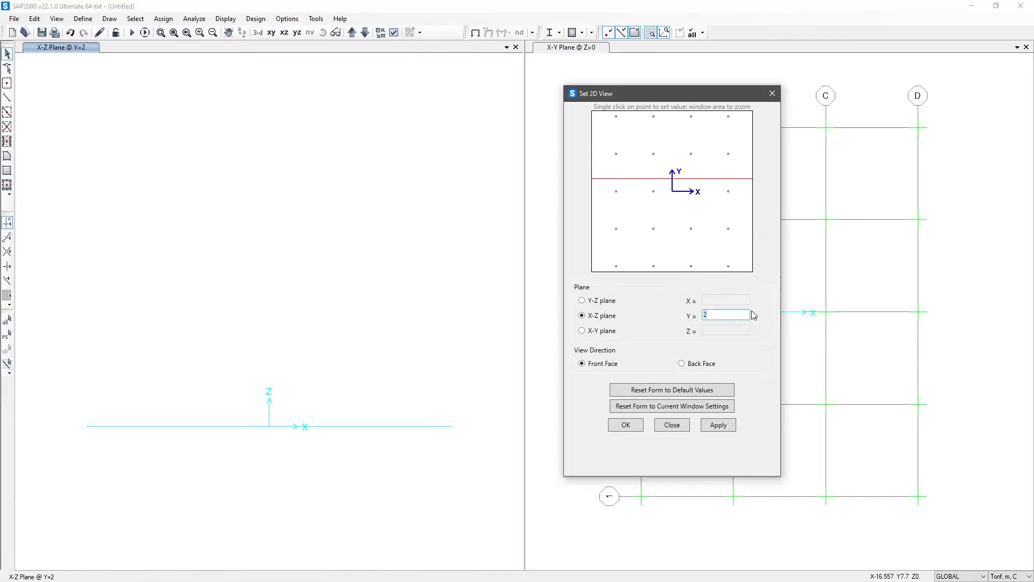
click(723, 424)
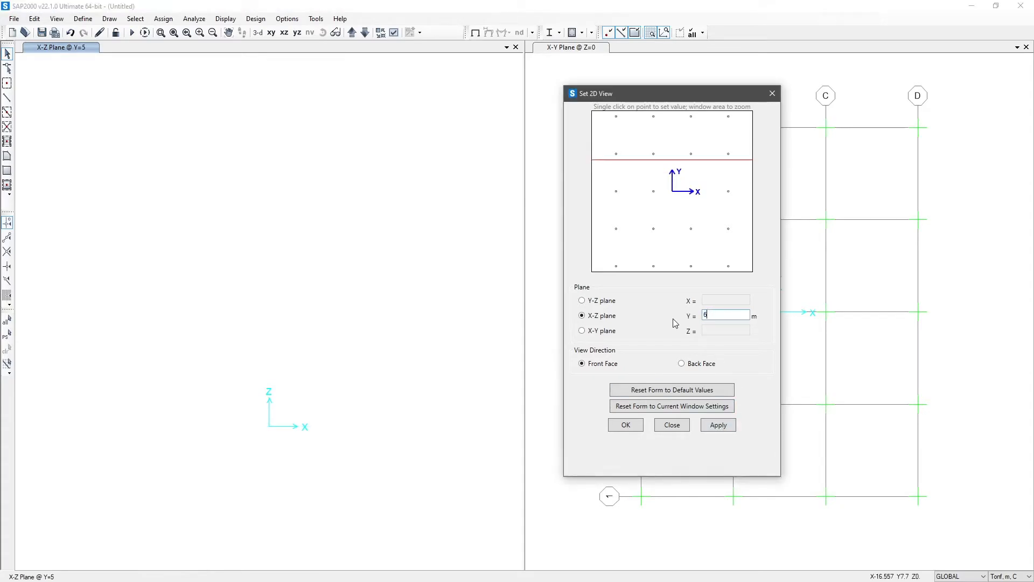
text(6)
click(719, 425)
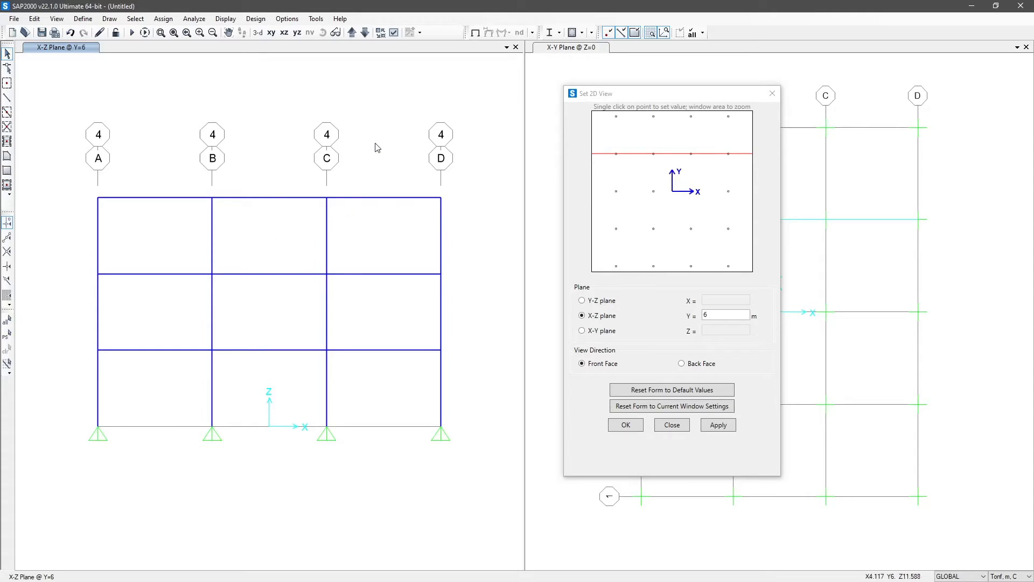
click(672, 425)
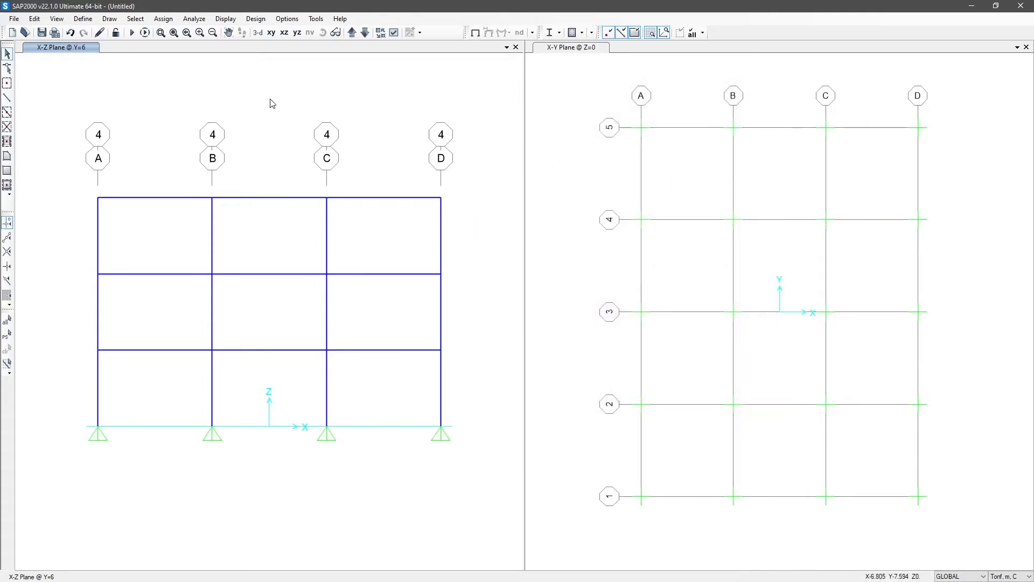
Return the window to the 3-d view, select the whole frame on grid line 4, and replicate it a short distance in the X direction.
click(257, 33)
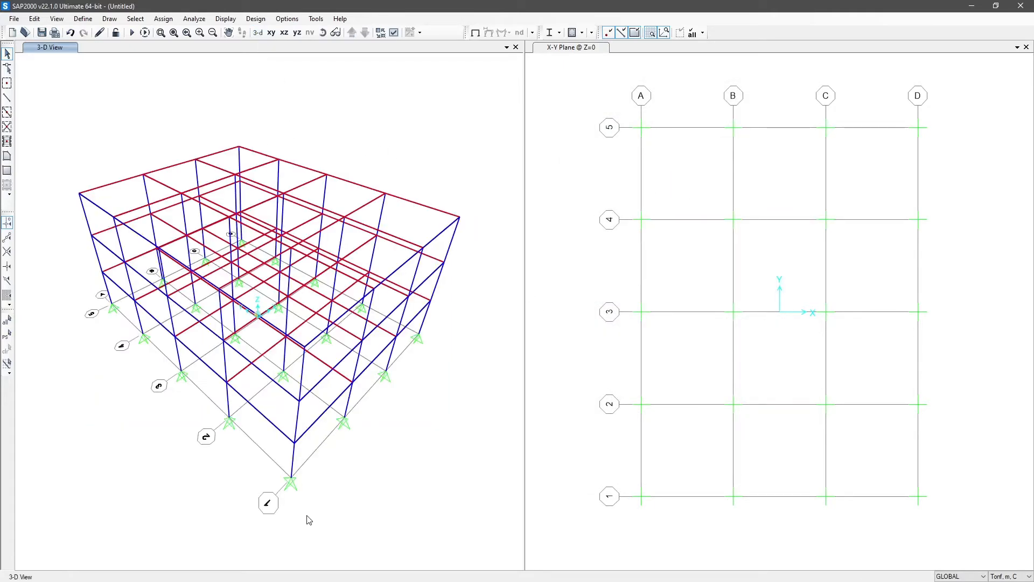
mouse_move(233, 540)
shift+middle_down()
mouse_move(358, 484)
mouse_move(347, 443)
shift+middle_up()
drag(167, 175, 226, 472)
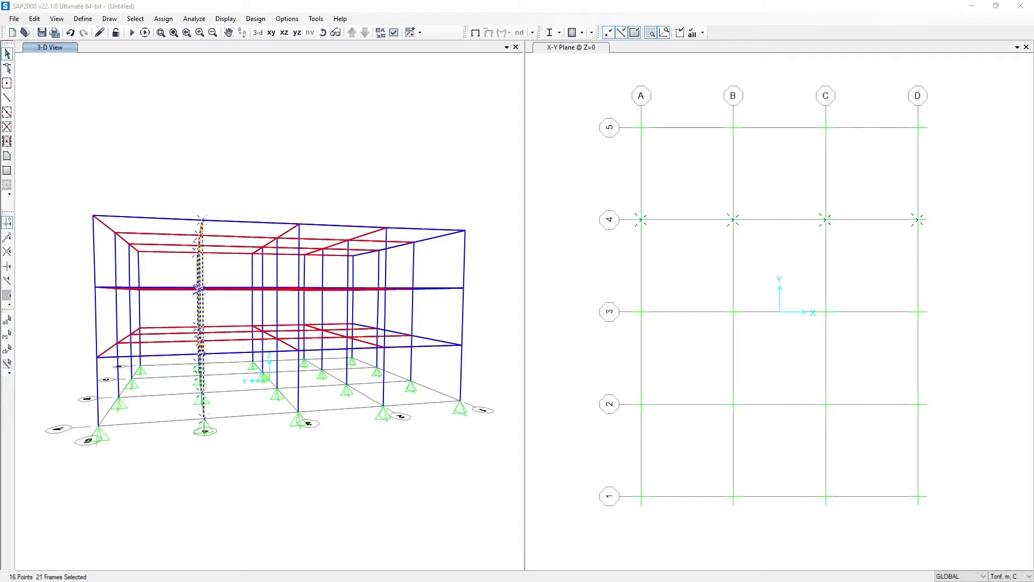
key(Return)
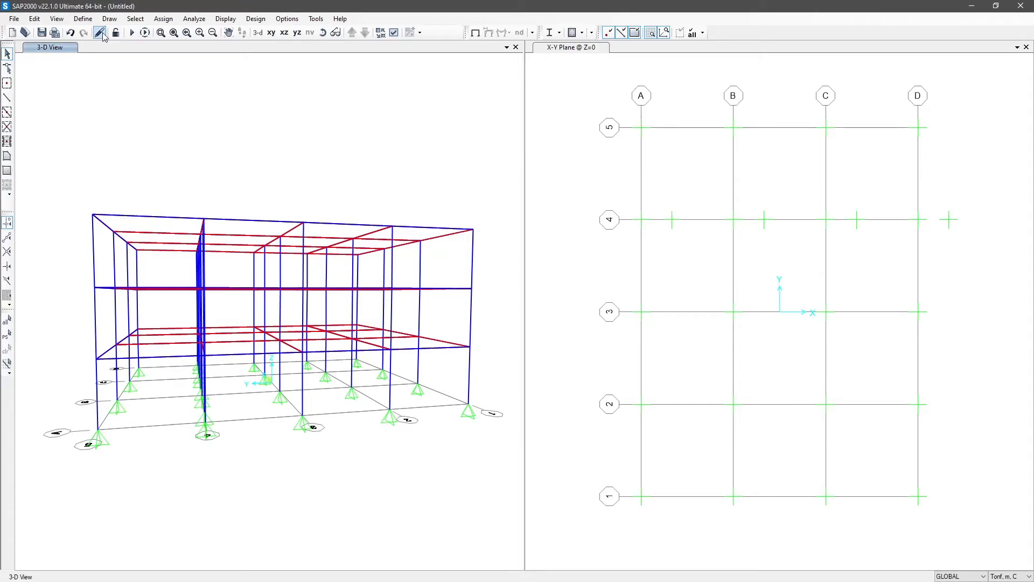
Undo the last replication, reselect the whole frame on grid line 4, and replicate it about 2 m in the Y direction toward grid line 5.
click(70, 32)
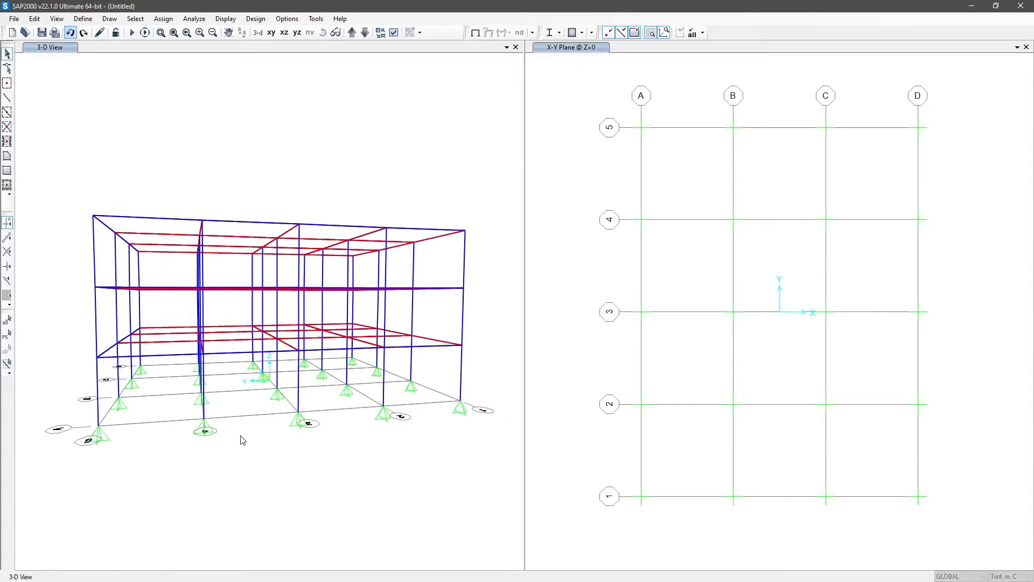
drag(156, 169, 239, 470)
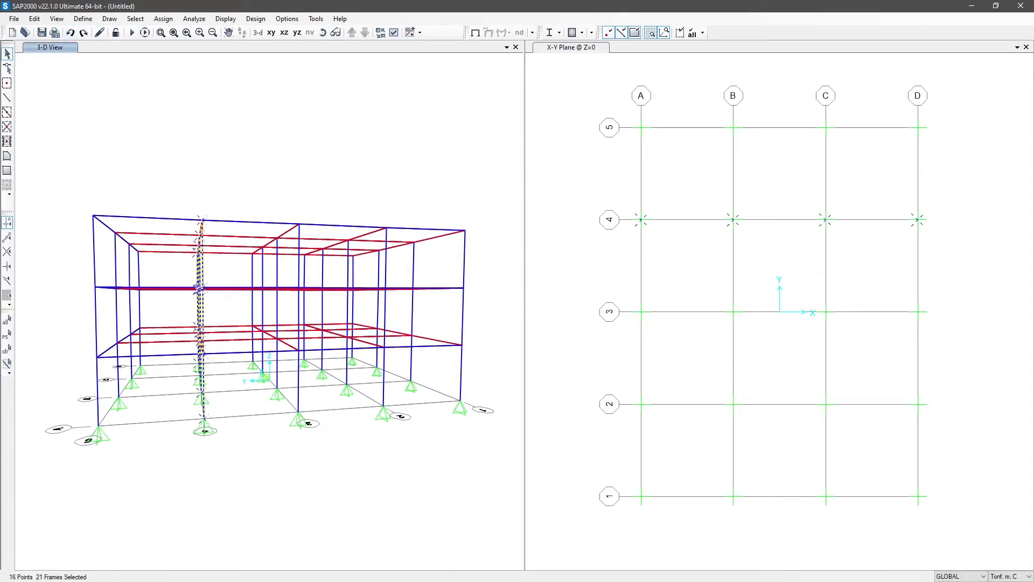
key(ctrl+r)
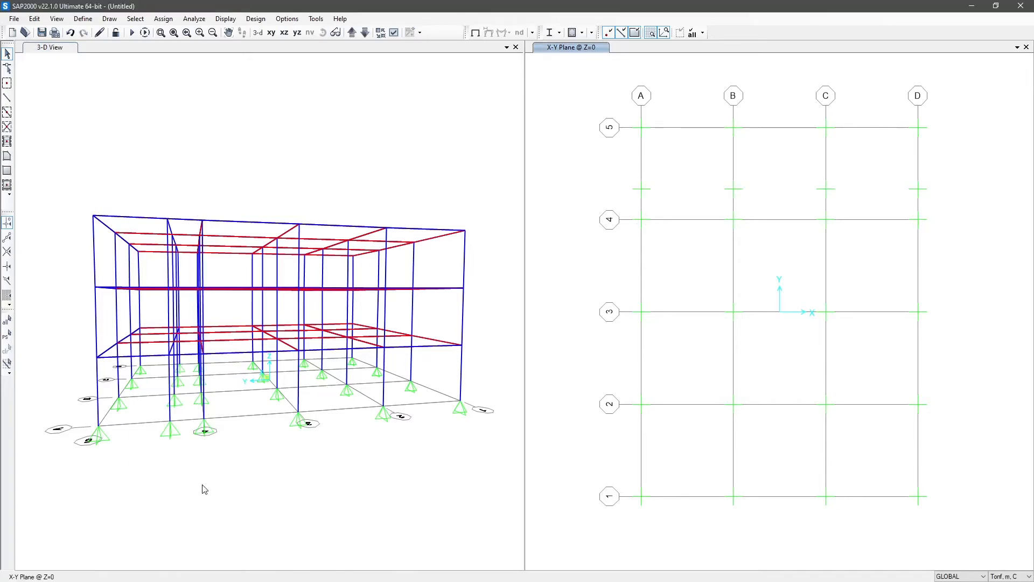
shift+middle_drag(197, 487, 503, 496)
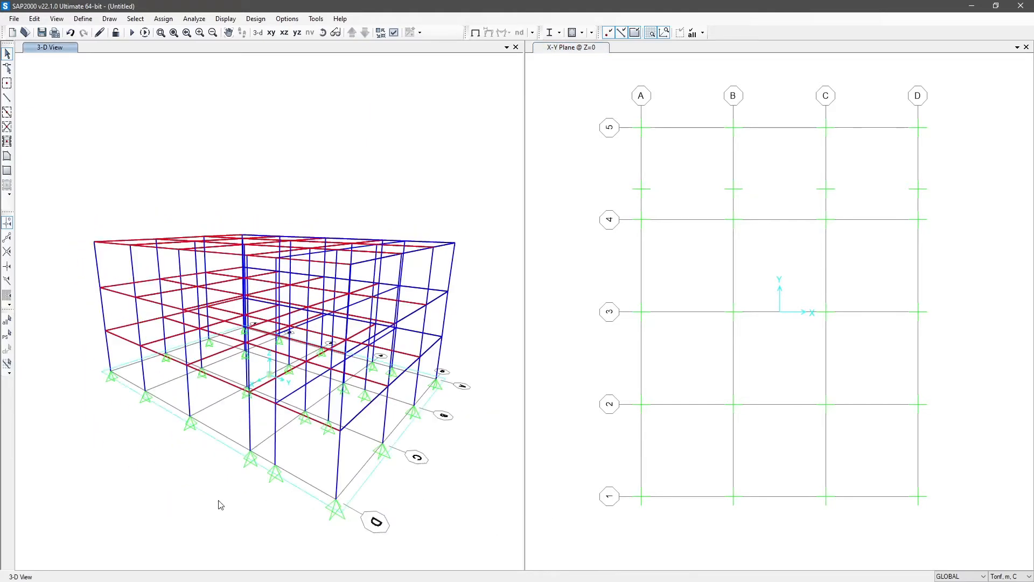
Switch the 3D window to the X-Z plane view and step through the planes of the grid lines.
click(284, 33)
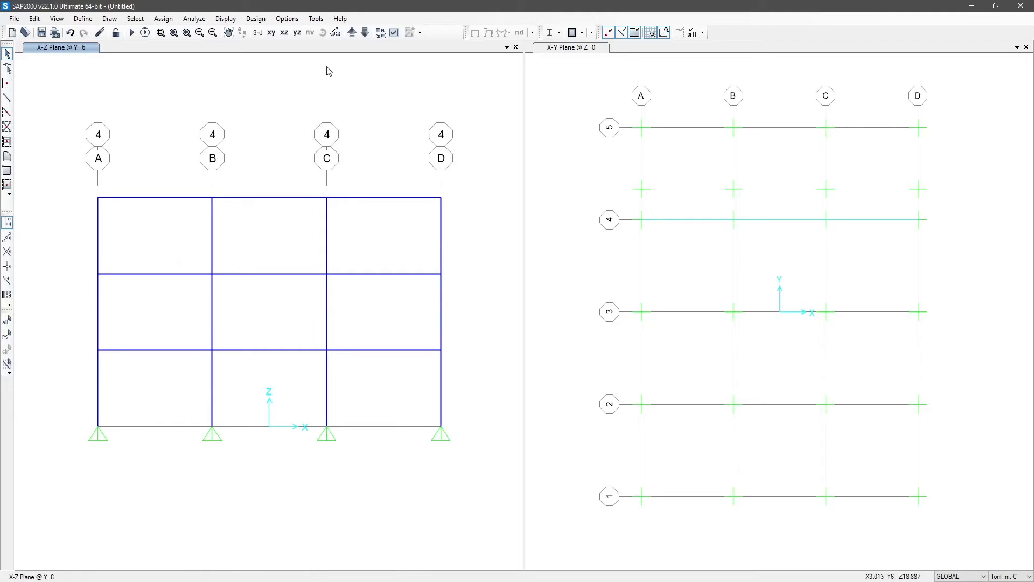
click(351, 32)
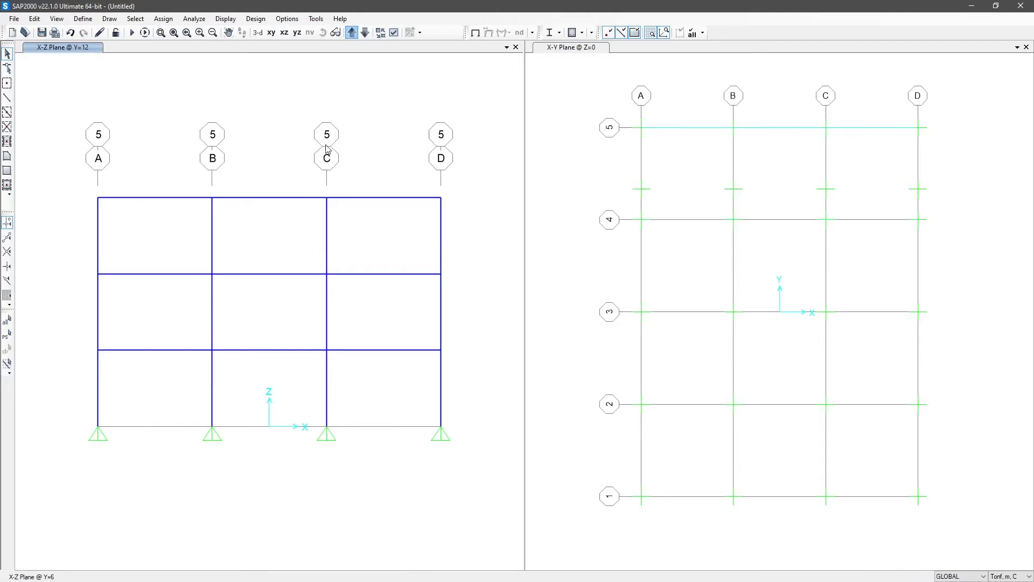
click(355, 34)
click(355, 33)
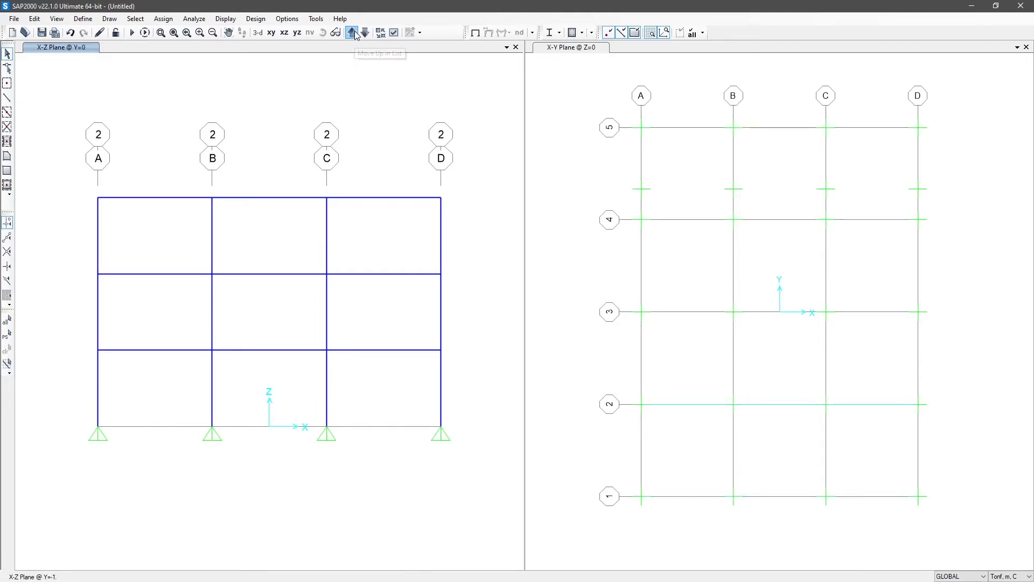
click(355, 34)
click(355, 33)
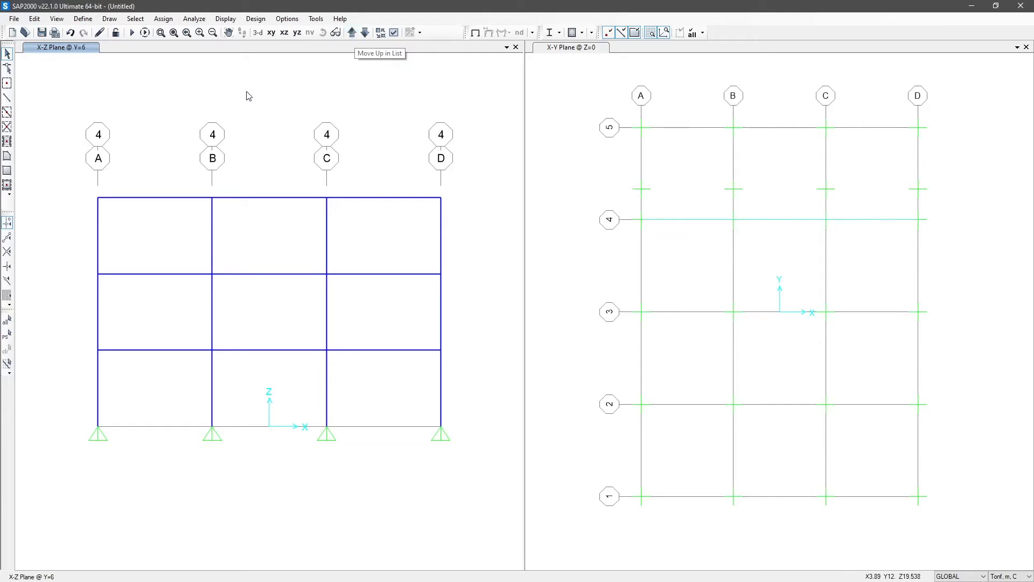
Return the window to the 3-d view and apply a 2D view of the X-Z plane at Y = 8 m.
click(258, 33)
click(53, 21)
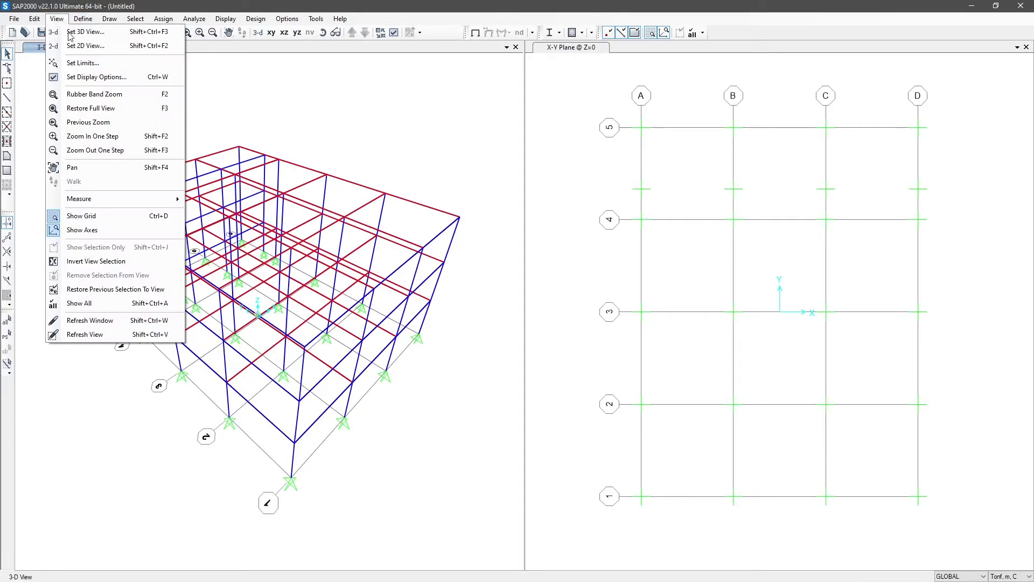
click(72, 46)
drag(365, 194, 623, 113)
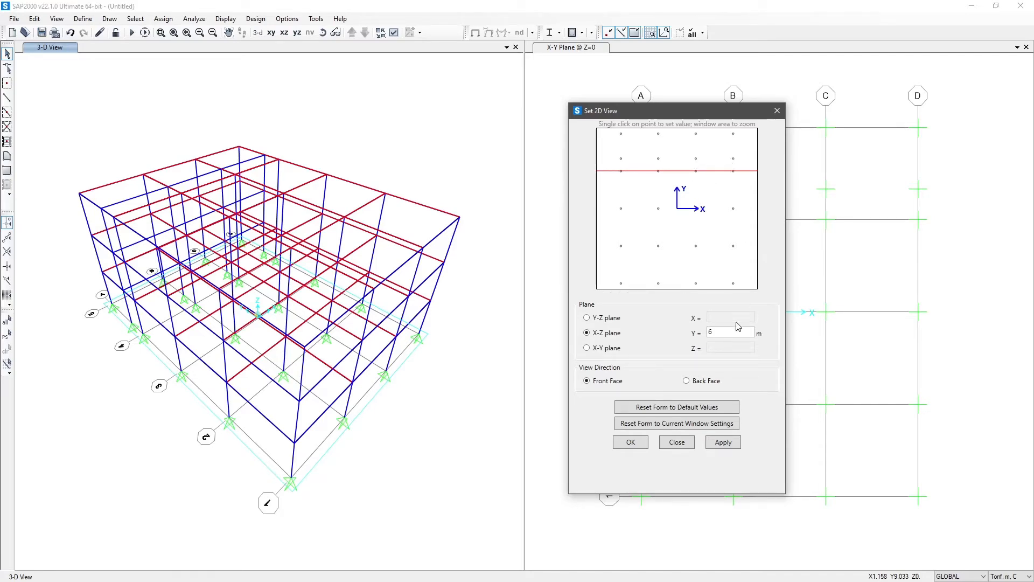
double_click(710, 332)
text(8)
click(727, 445)
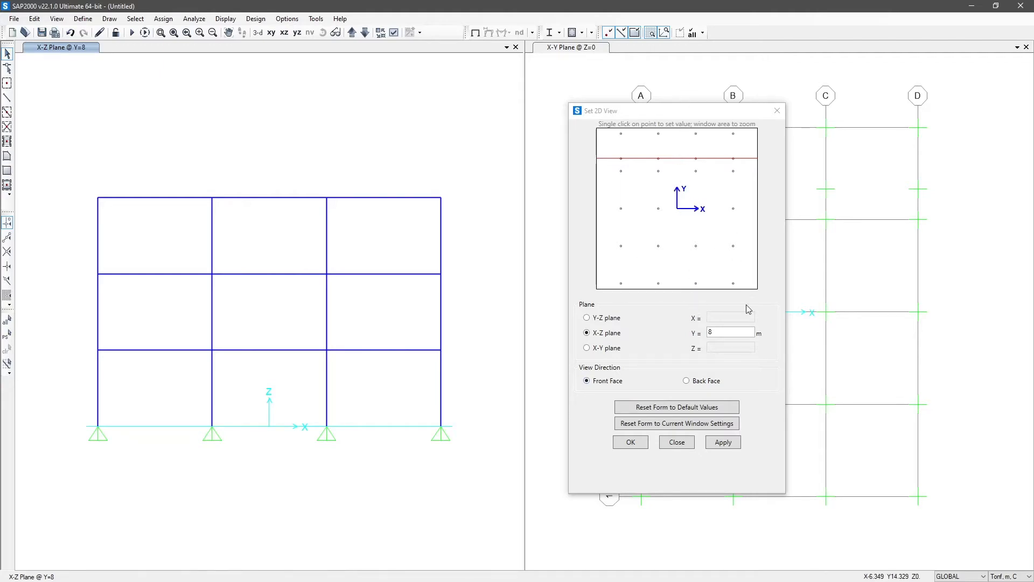
Choose the Back Face view direction and close the 2D view settings without applying it.
click(686, 381)
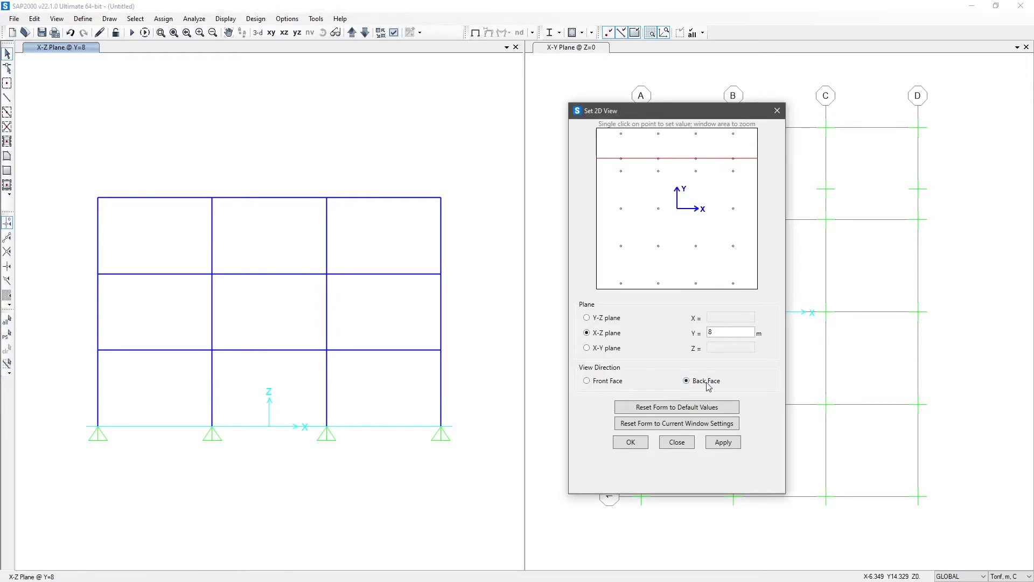
click(671, 446)
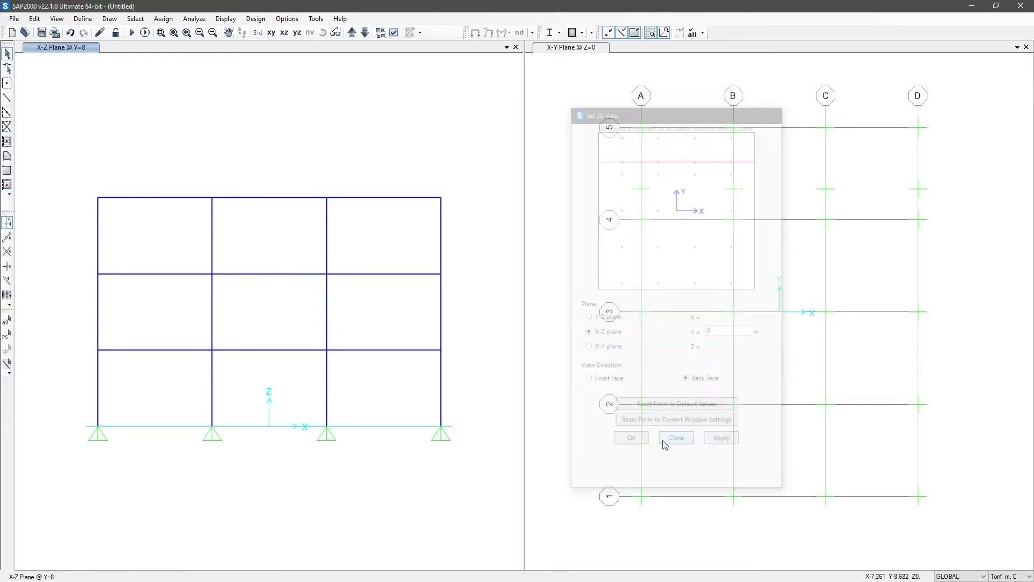
click(83, 19)
mouse_move(56, 19)
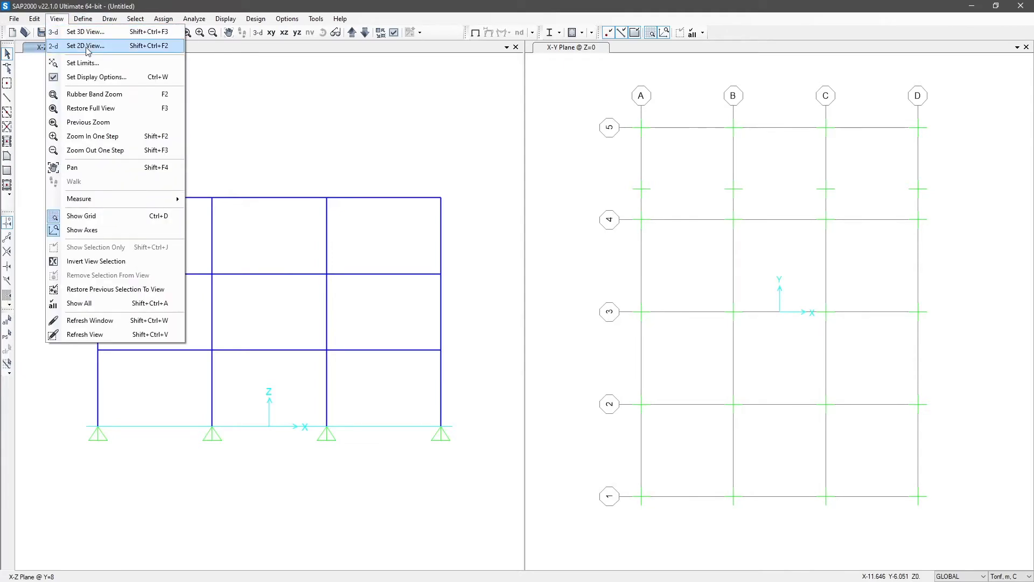
click(253, 92)
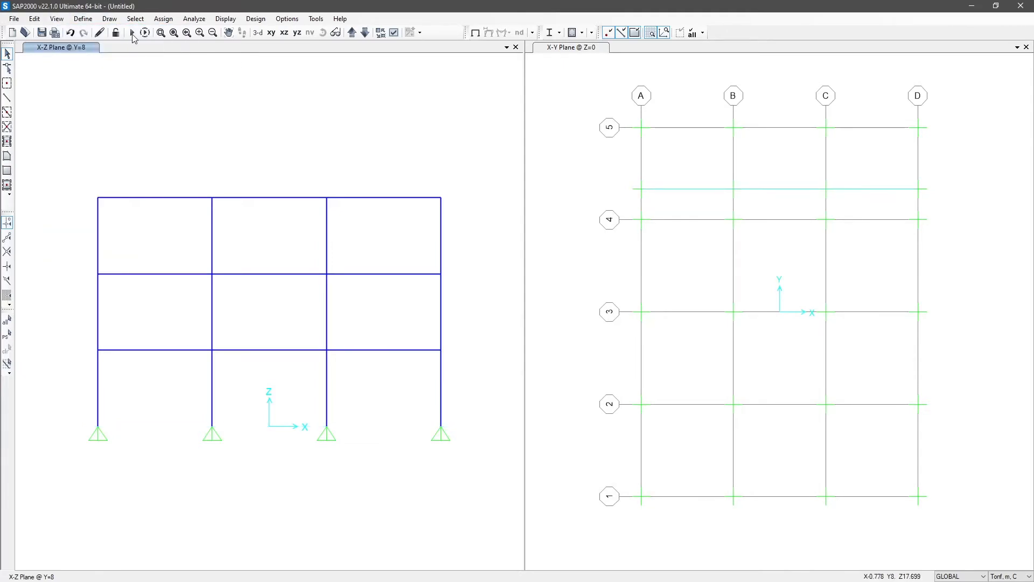
Return the window to the 3-d view and apply a minimum X-axis limit of 0 m to the displayed model.
click(258, 32)
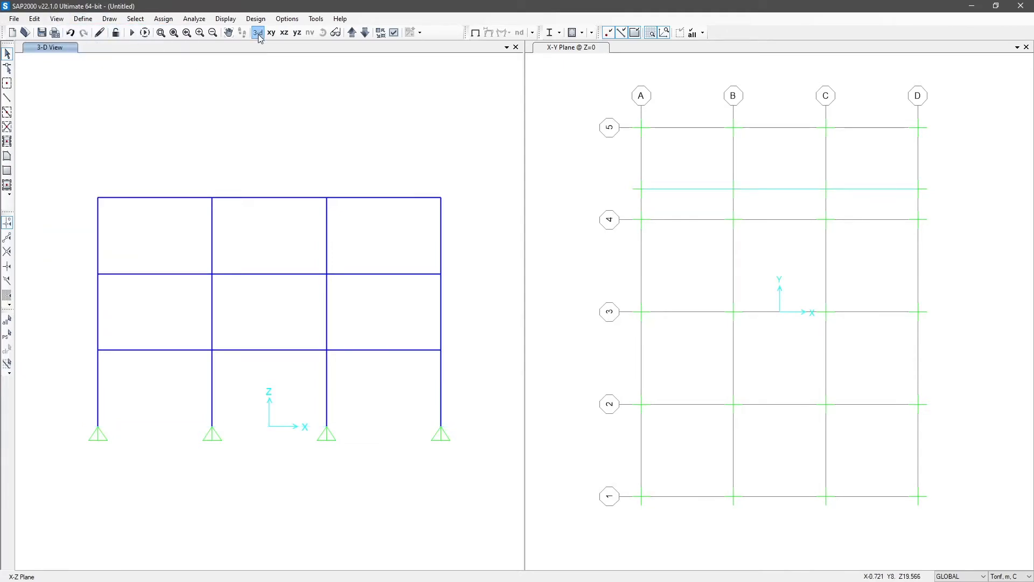
click(58, 19)
click(83, 62)
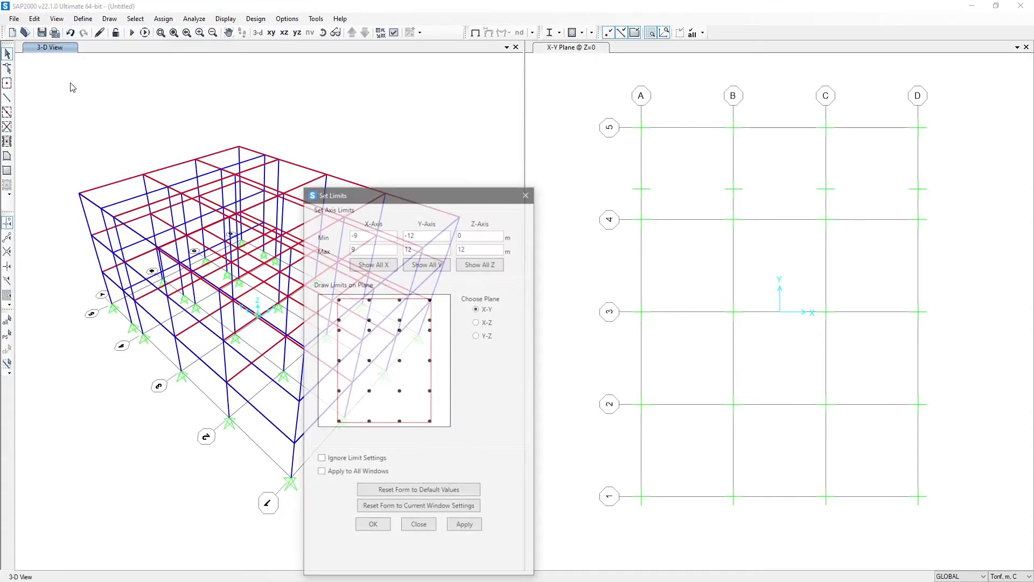
drag(413, 201, 657, 116)
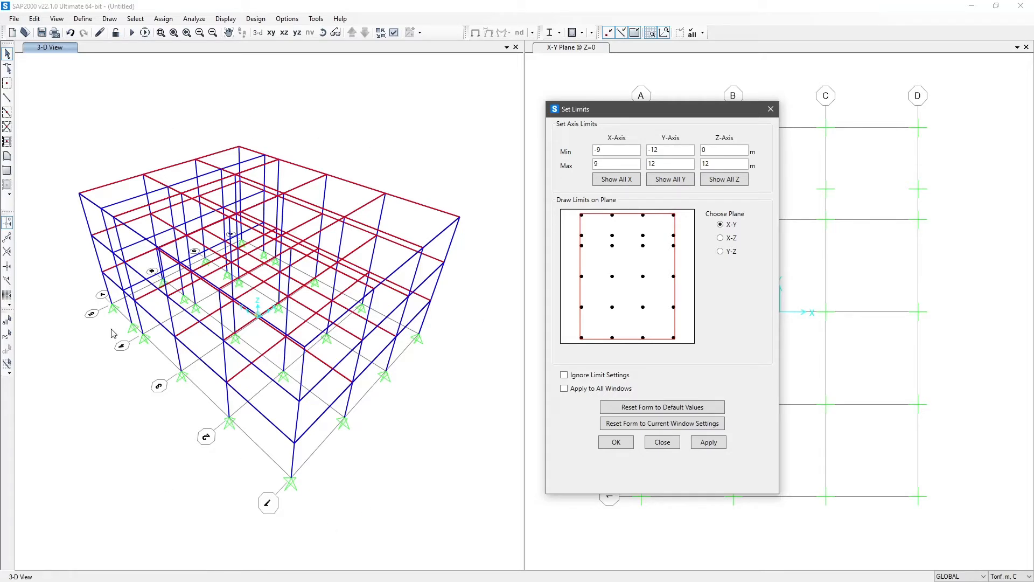
drag(614, 151, 582, 151)
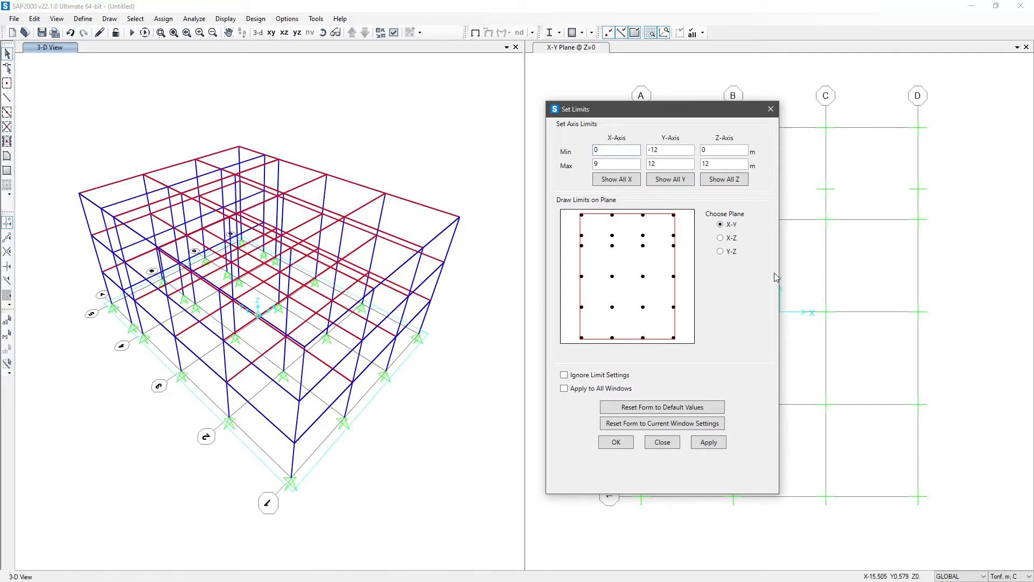
click(709, 442)
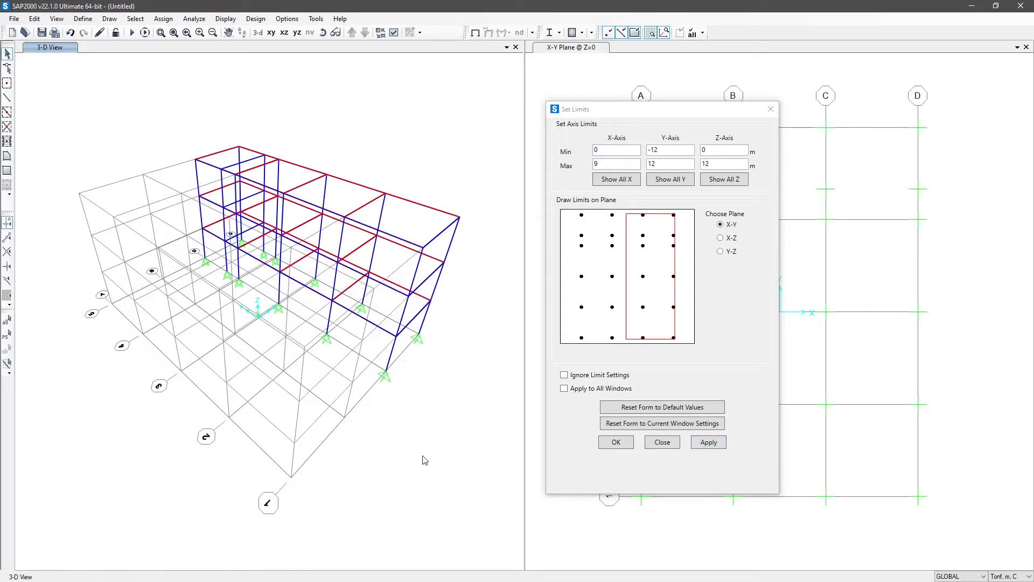
Set the minimum X-axis view limit to -3 m and apply it.
shift+middle_drag(377, 502, 293, 492)
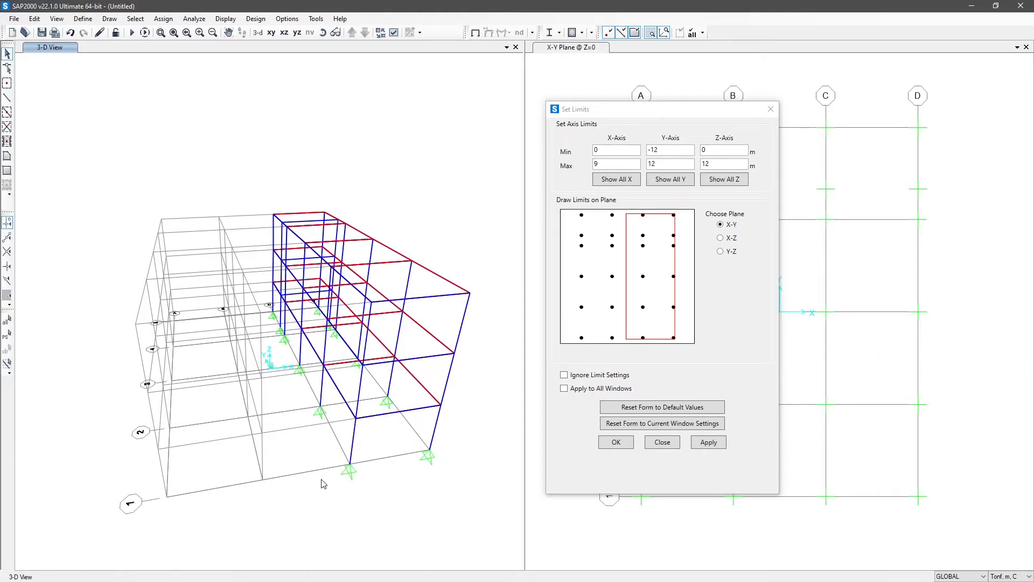
shift+middle_drag(318, 480, 275, 447)
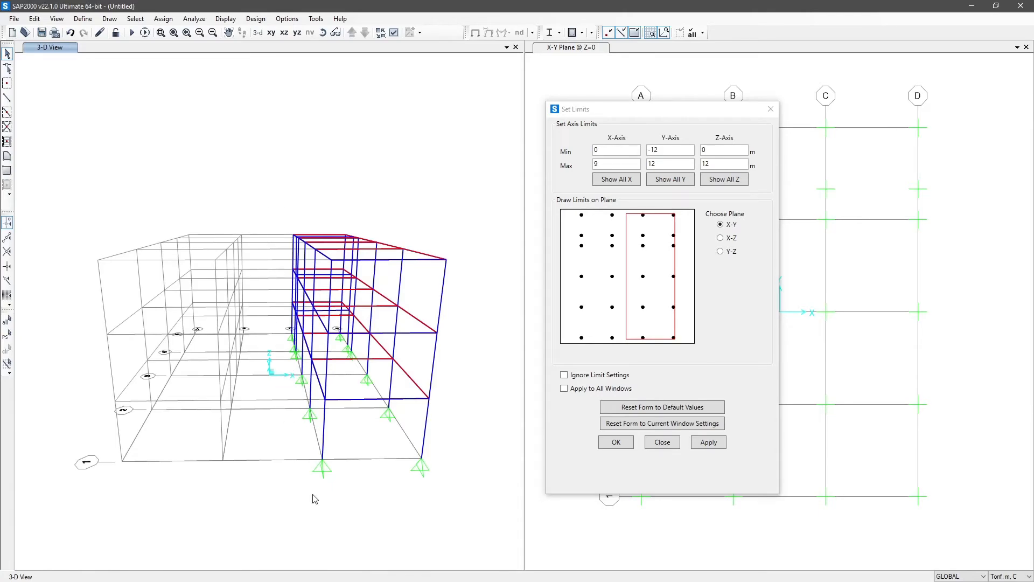
shift+middle_drag(299, 490, 296, 466)
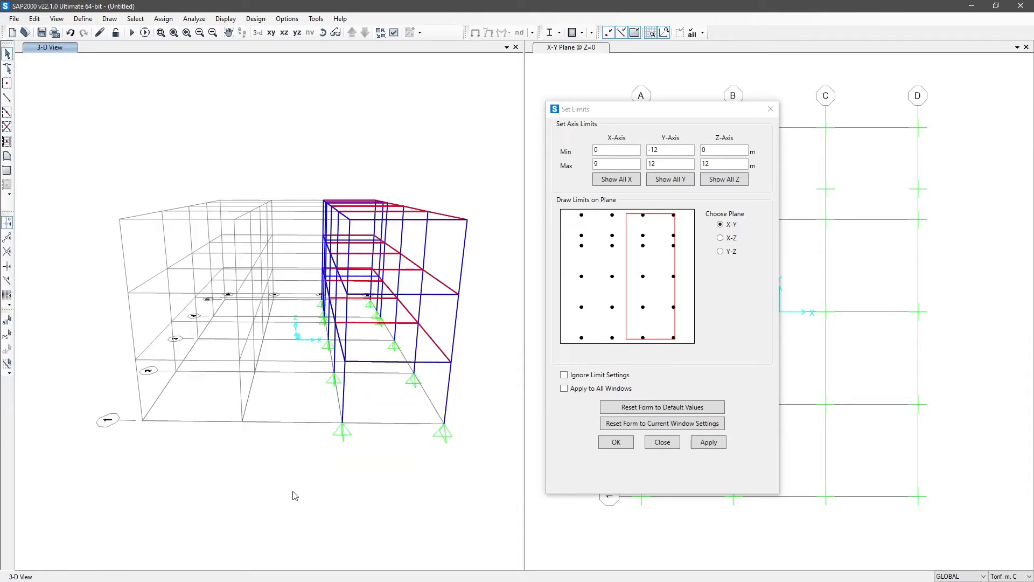
shift+middle_drag(303, 384, 300, 407)
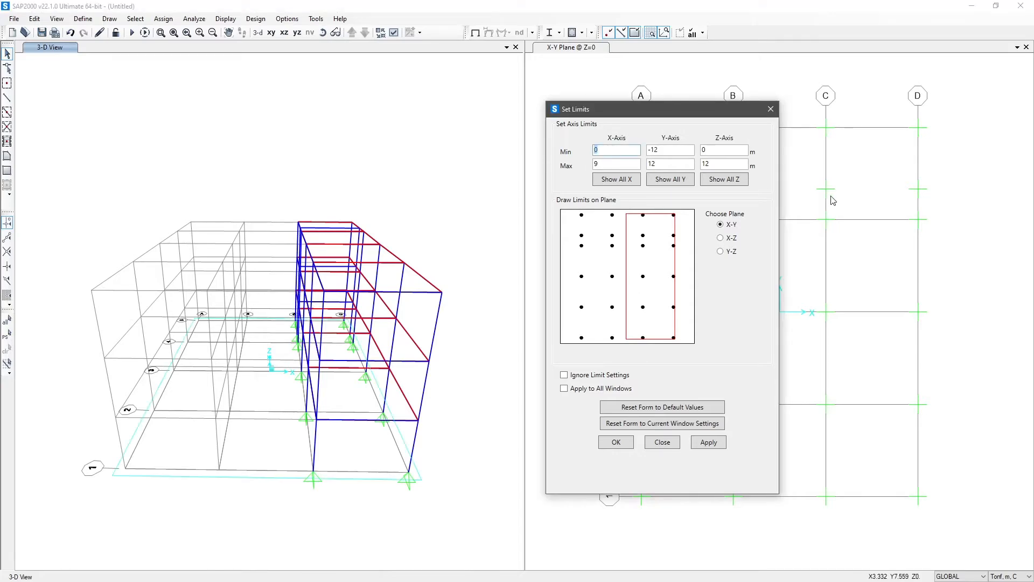
text(3)
key(Tab)
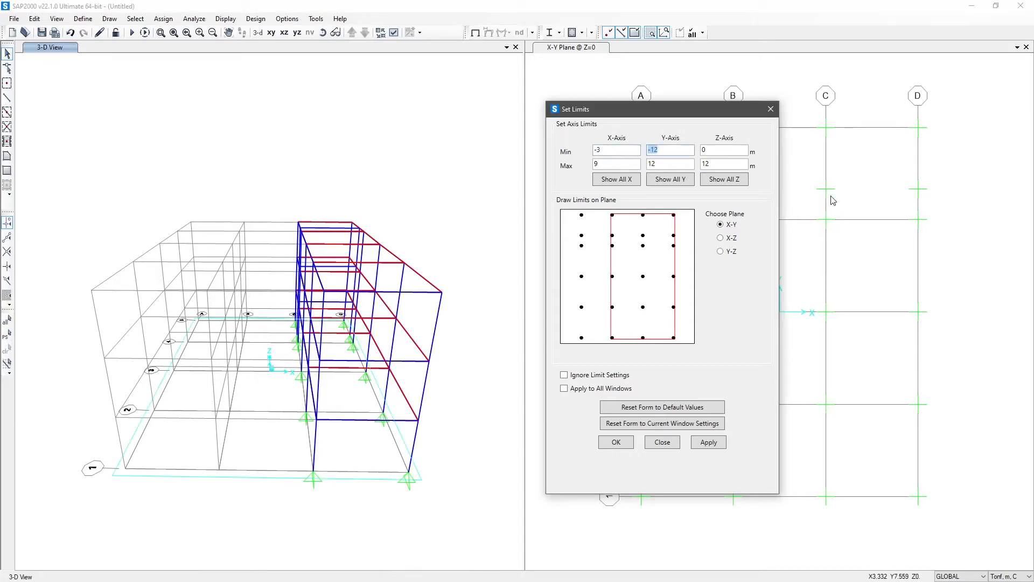
click(709, 441)
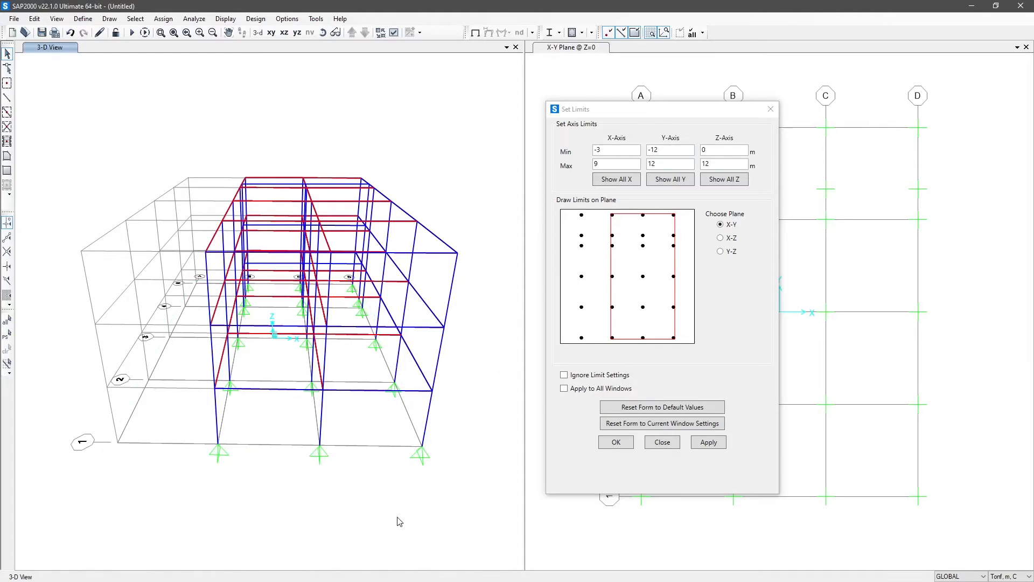
Apply a maximum Z-axis limit of 4 m, inspect the limited frame from several angles, and close the limit settings.
shift+middle_drag(397, 521, 411, 503)
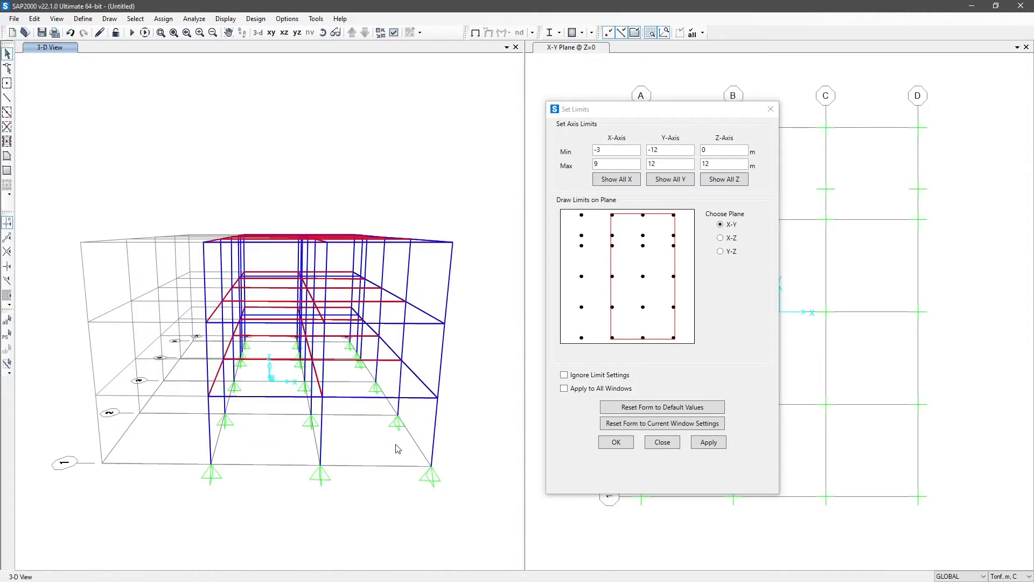
drag(721, 164, 625, 161)
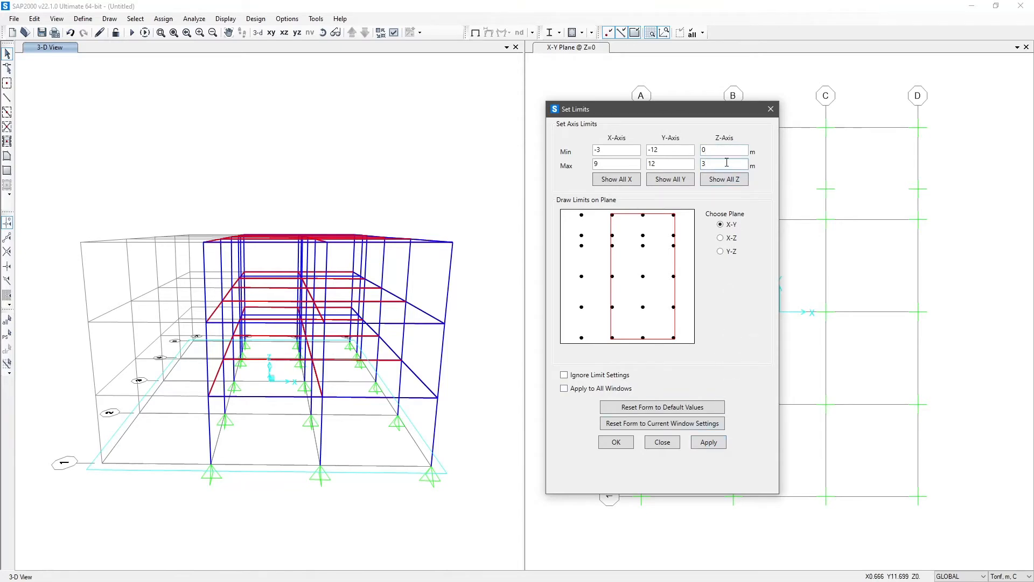
text(4)
click(708, 442)
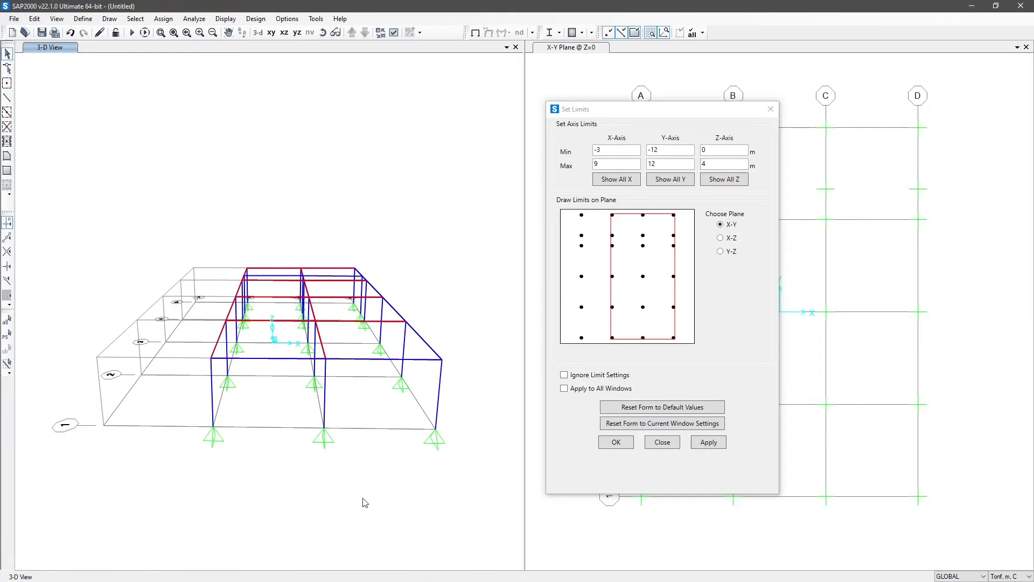
shift+middle_drag(270, 506, 365, 491)
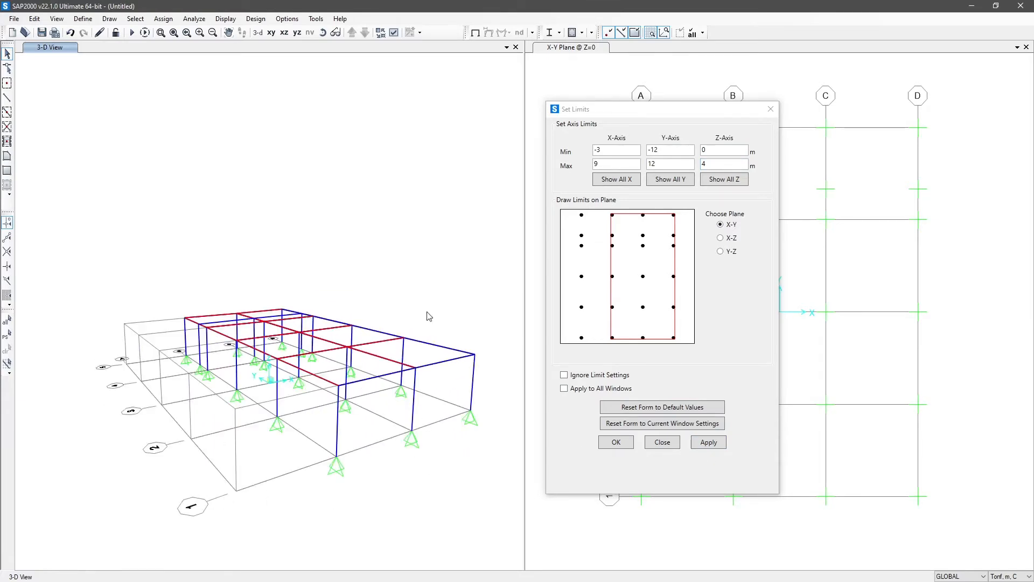
shift+middle_drag(375, 476, 378, 513)
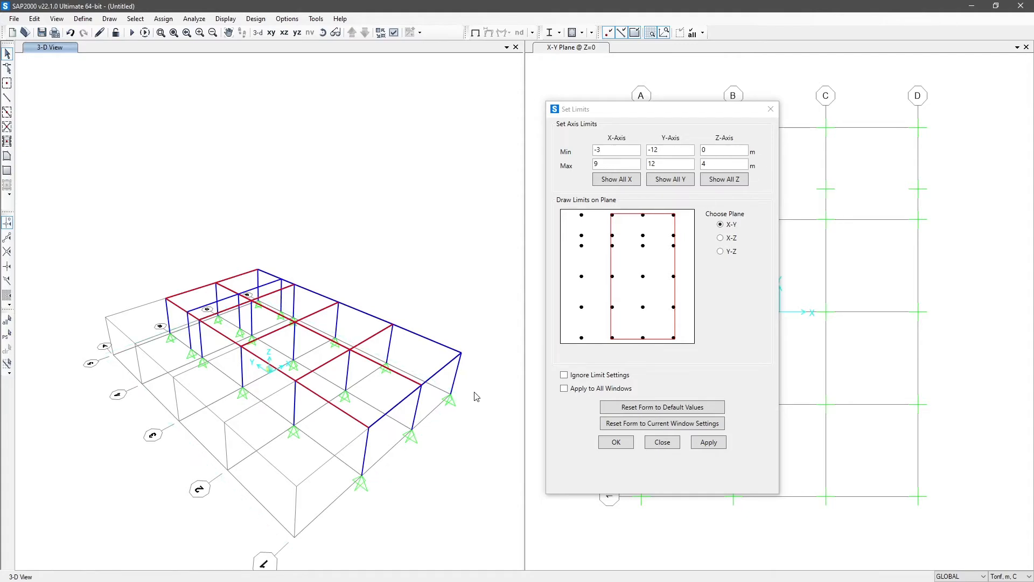
middle_drag(392, 517, 395, 425)
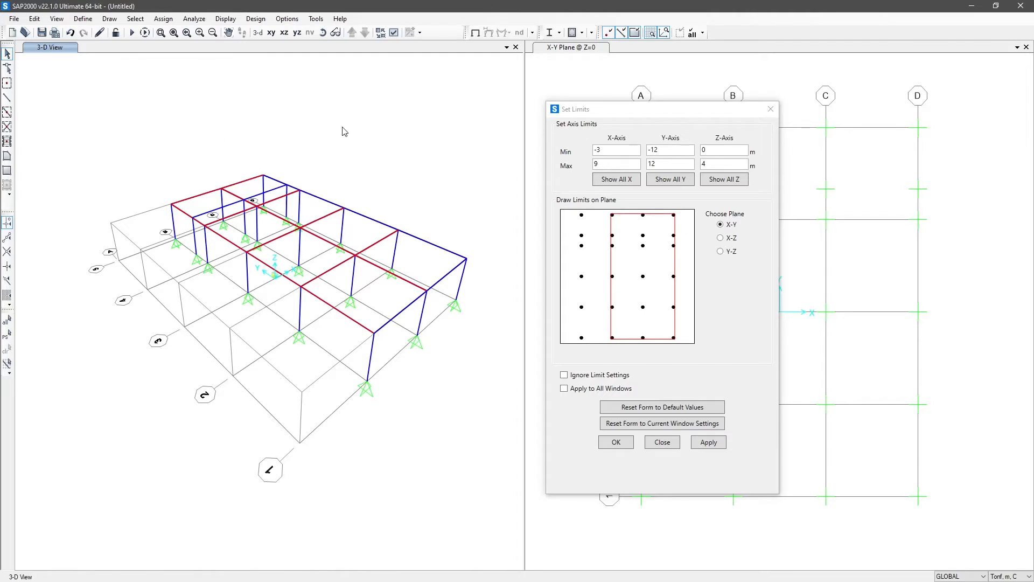
click(663, 442)
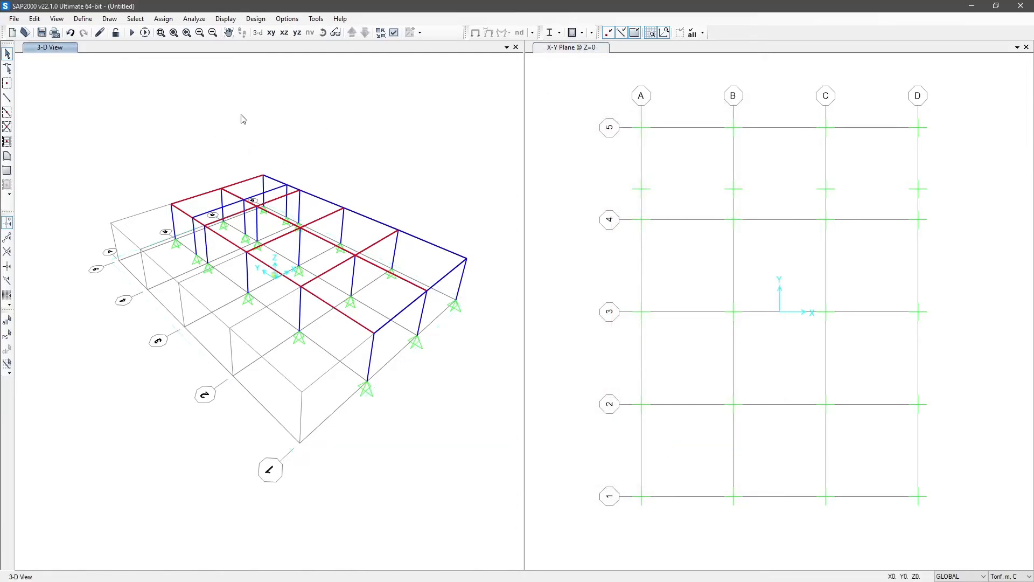
Open the display options for the 3-D view and bring up its general options for colours and view type.
click(57, 19)
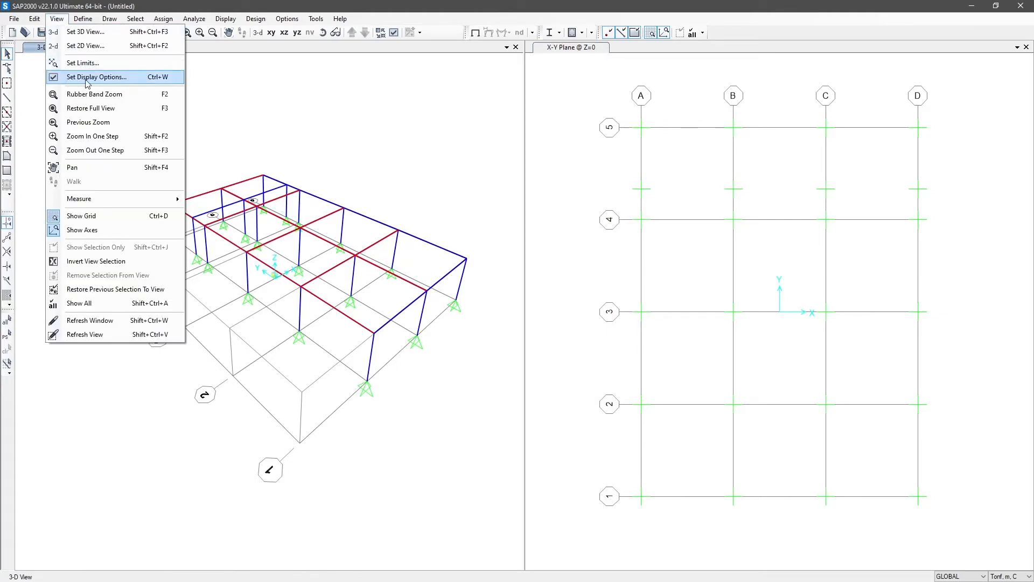
click(393, 34)
click(393, 33)
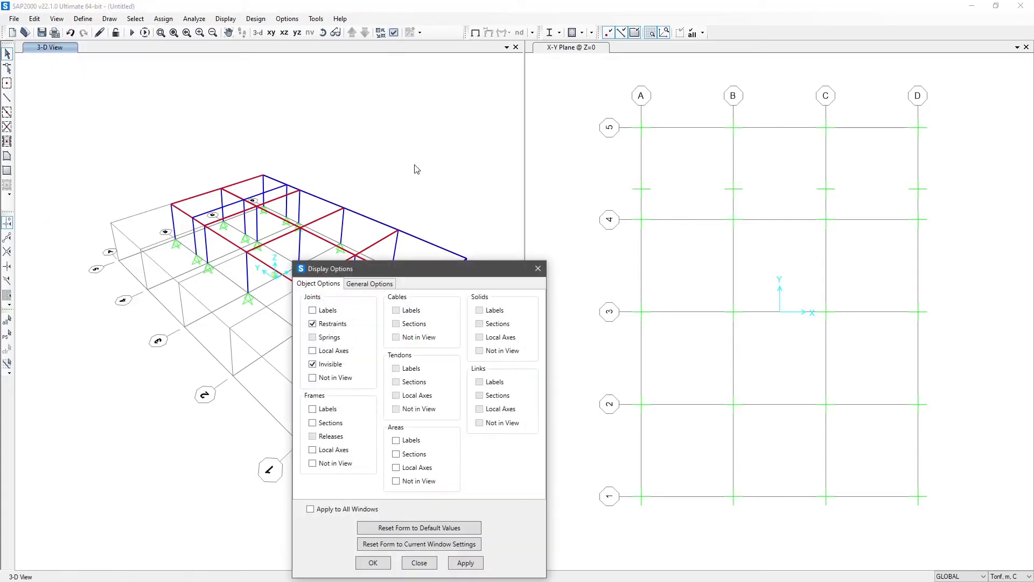
drag(437, 267, 712, 105)
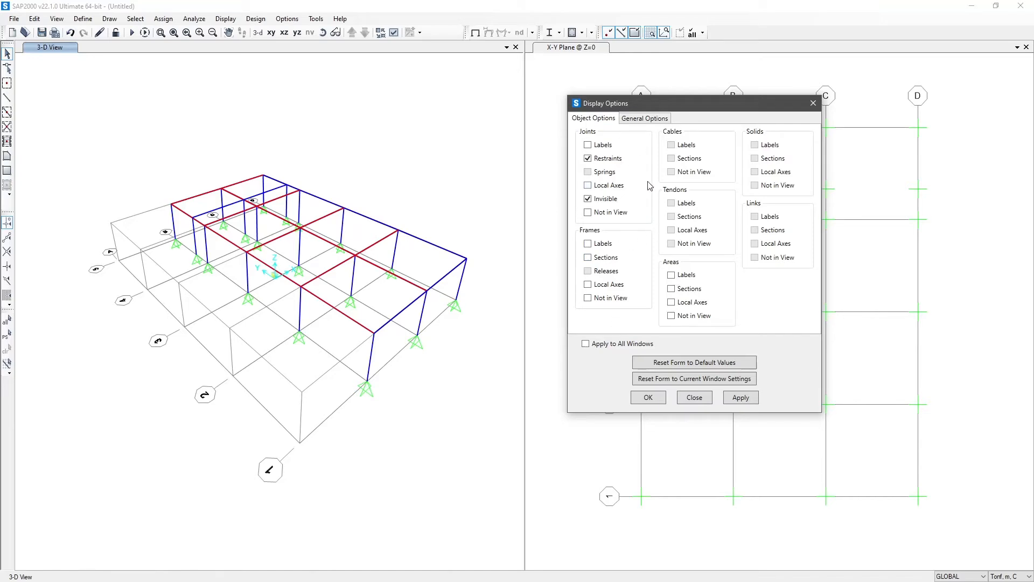
click(648, 119)
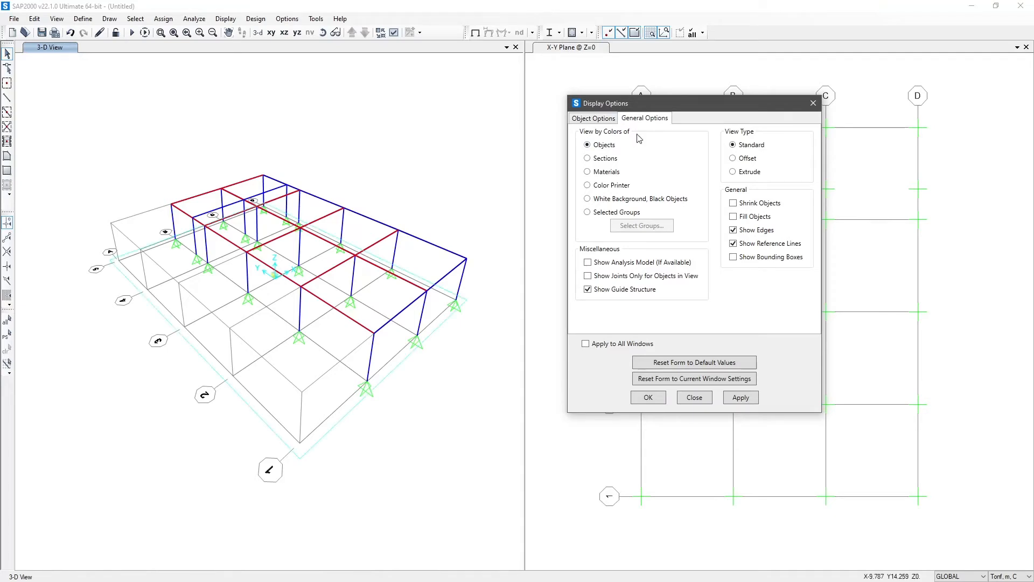
Reset the 3-D view limits to show the full model extent along the X and Z axes.
click(360, 140)
click(83, 18)
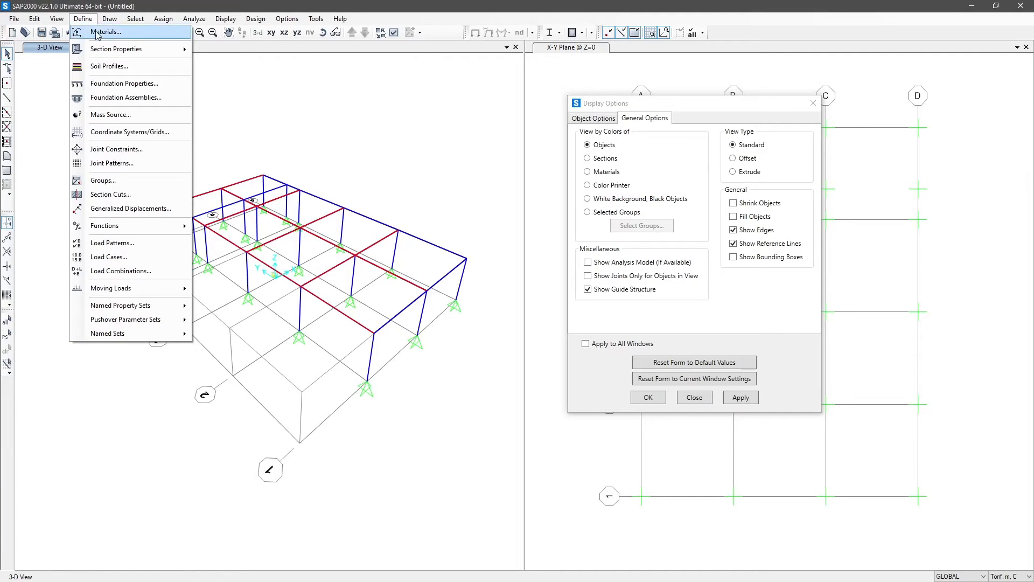
mouse_move(136, 53)
click(82, 19)
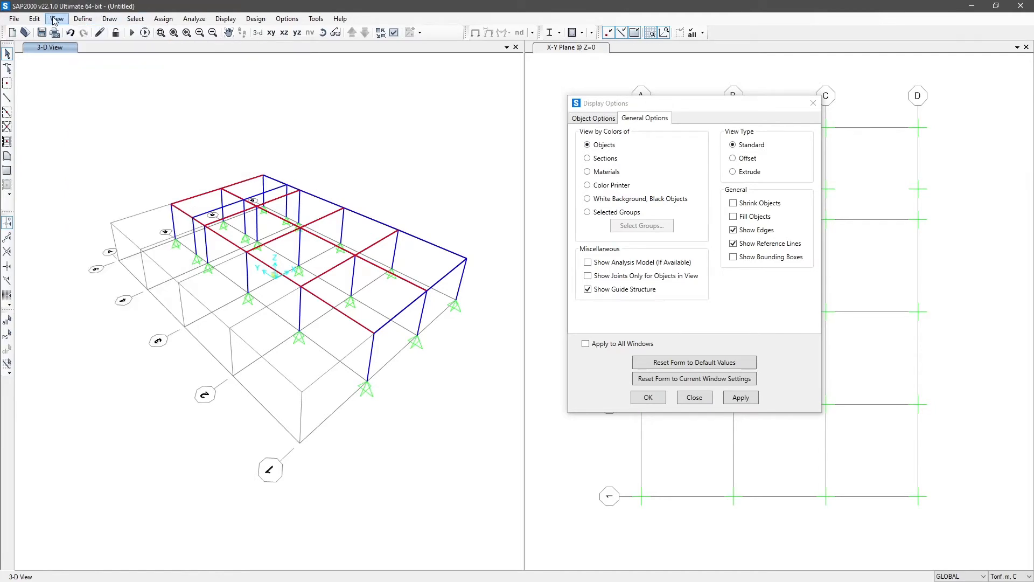
click(57, 18)
click(70, 63)
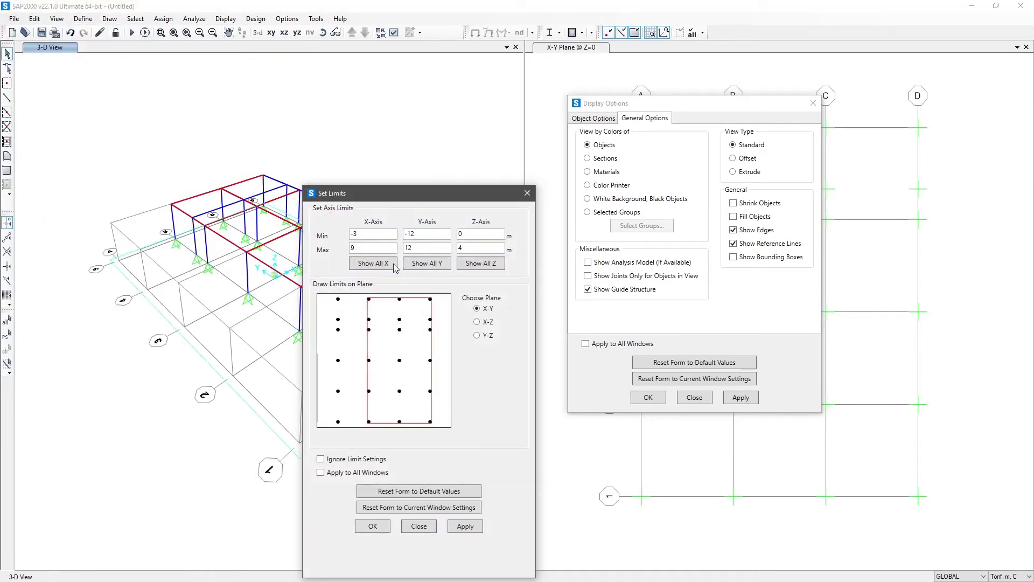
click(463, 263)
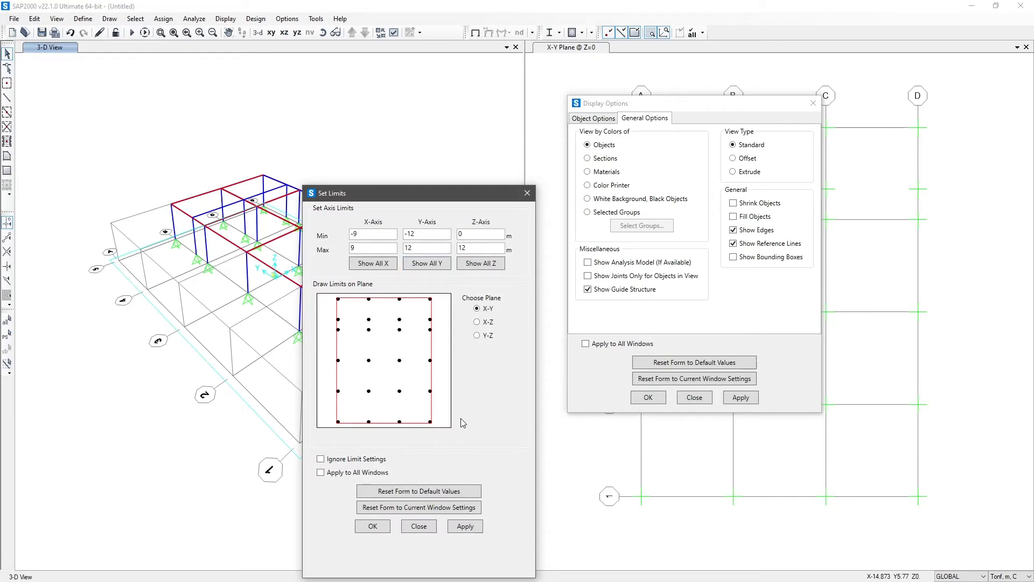
click(374, 527)
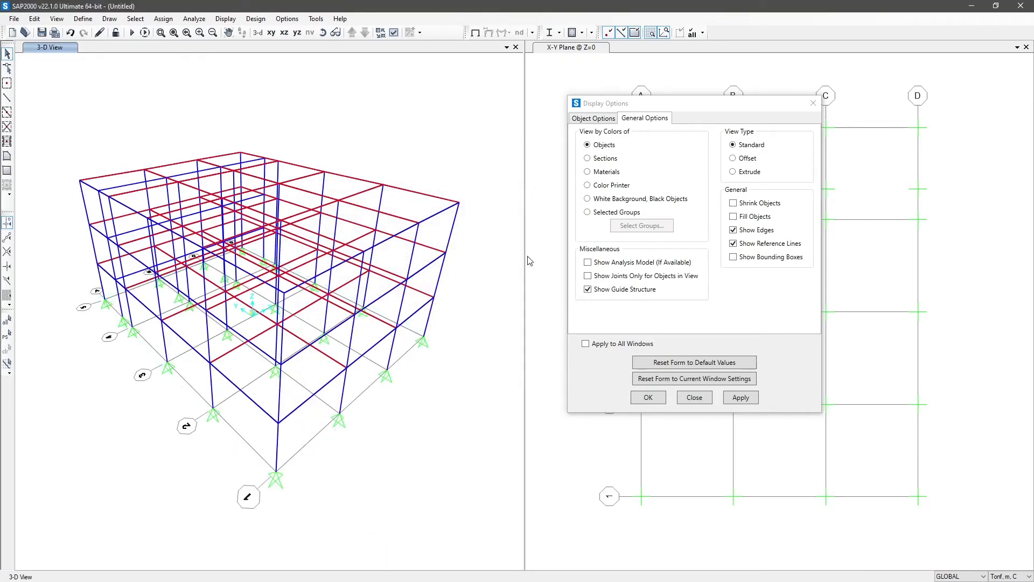
Set the 3-D view to colour the model by Sections and apply it, with no members left selected.
drag(654, 104, 596, 76)
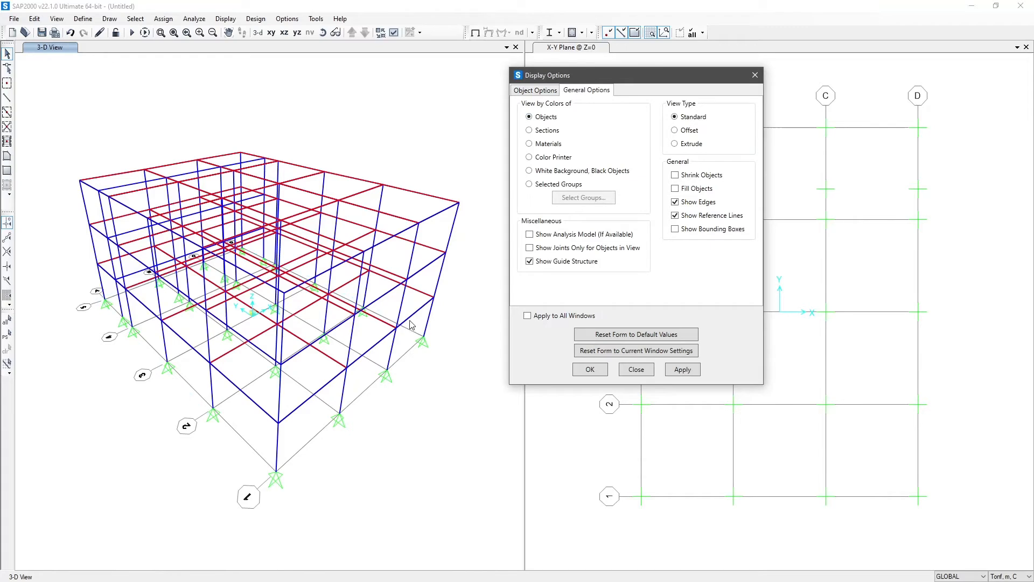
click(393, 351)
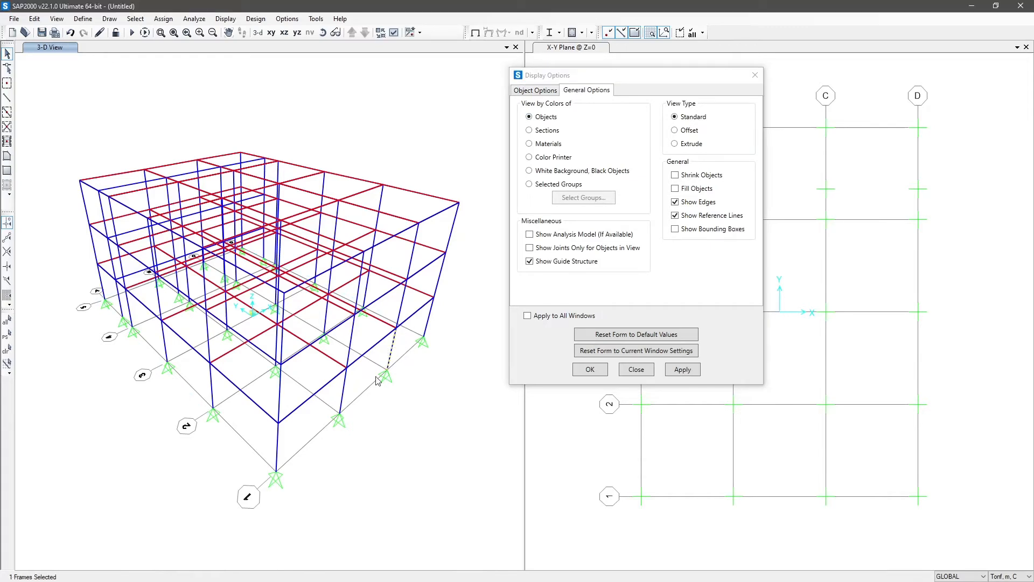
key(ctrl+q)
click(320, 370)
key(ctrl+q)
click(550, 132)
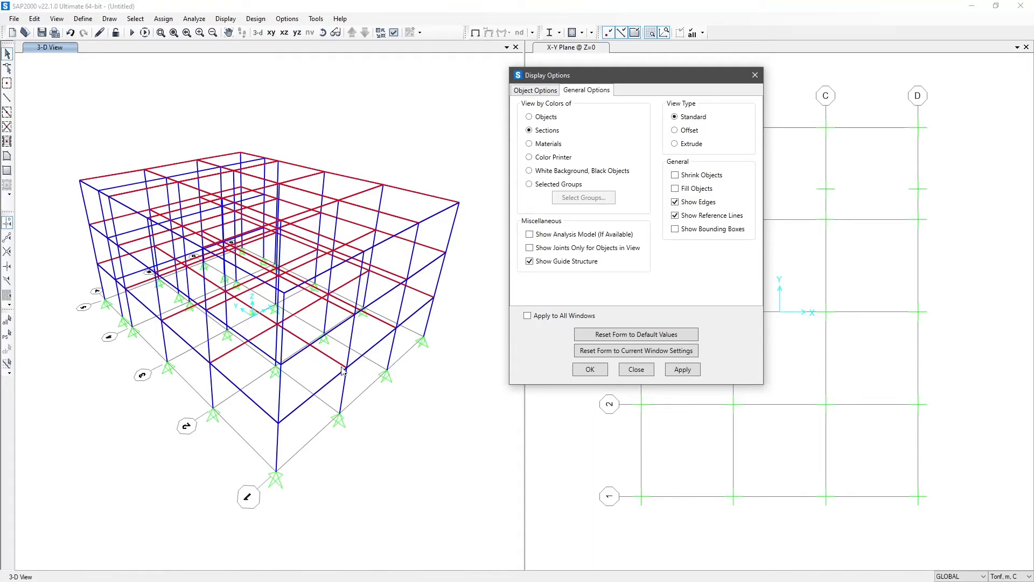
click(684, 372)
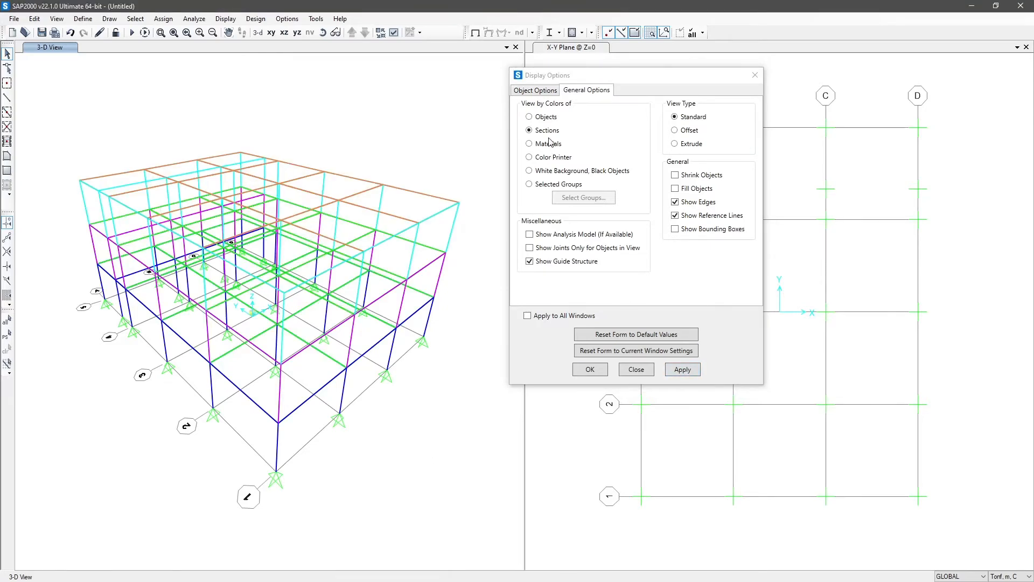
Inspect the section colours by selecting the stacked corner columns on grid line 1, and clear the selection.
shift+middle_drag(395, 548, 364, 463)
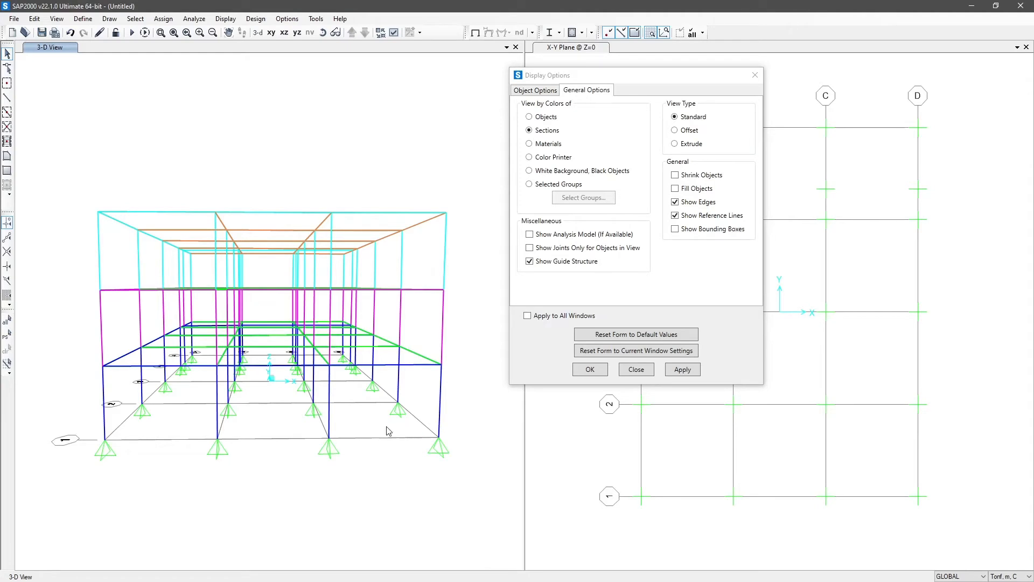
shift+middle_drag(388, 431, 438, 431)
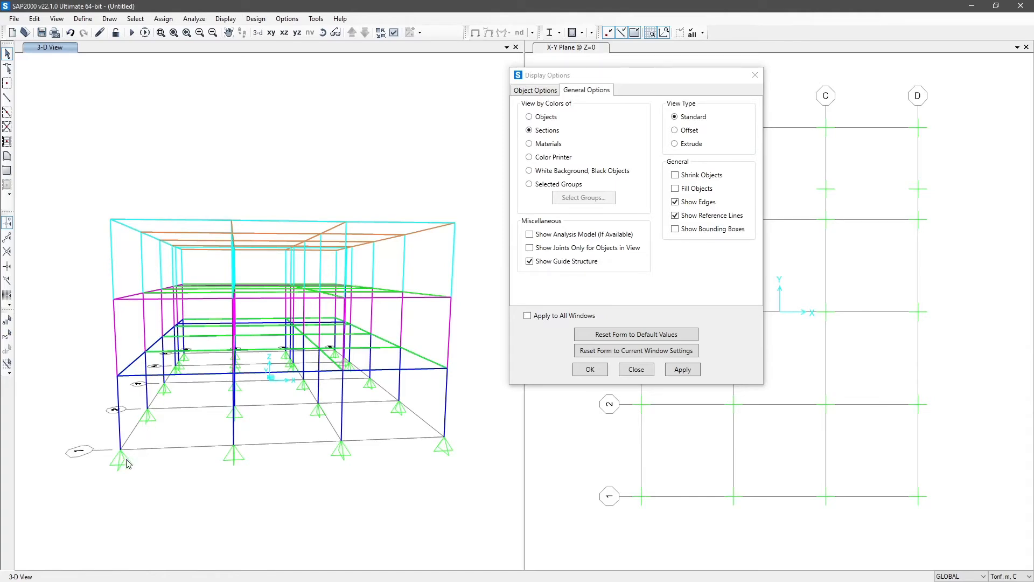
click(119, 428)
click(117, 342)
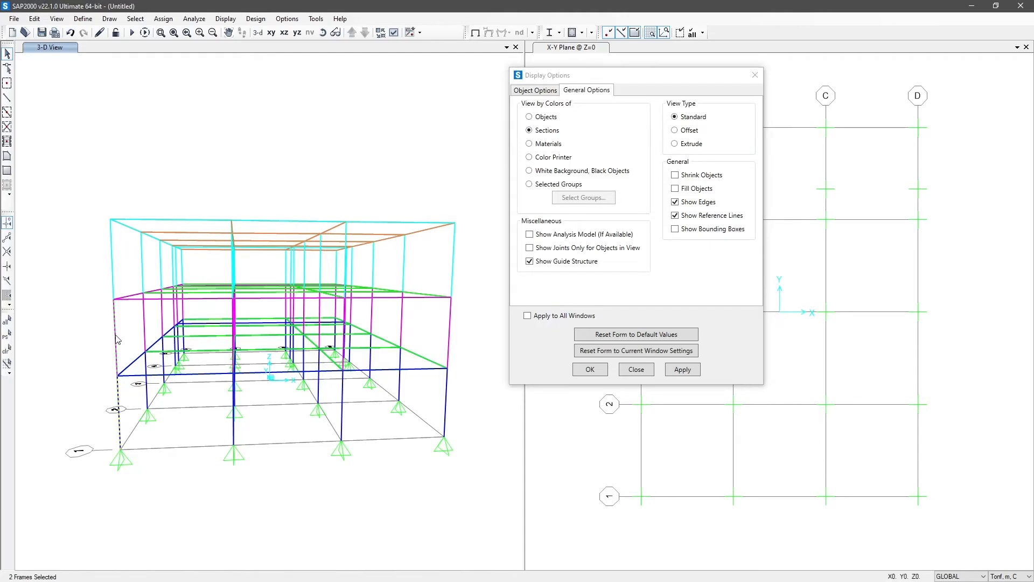
click(111, 264)
key(Escape)
shift+middle_drag(265, 486, 320, 492)
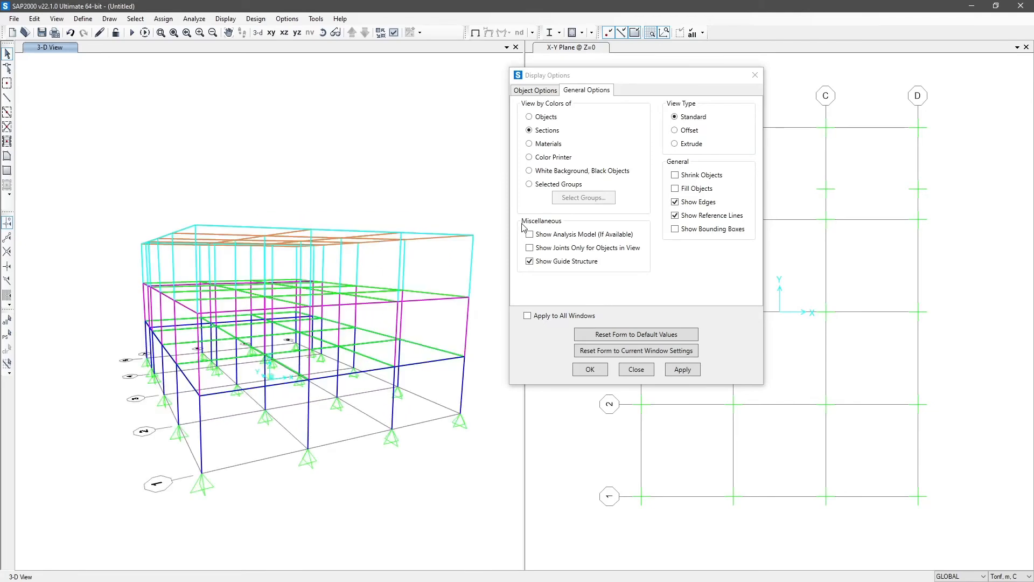
Apply colouring by Materials to the 3-D view and inspect the beams and columns from several angles.
click(548, 143)
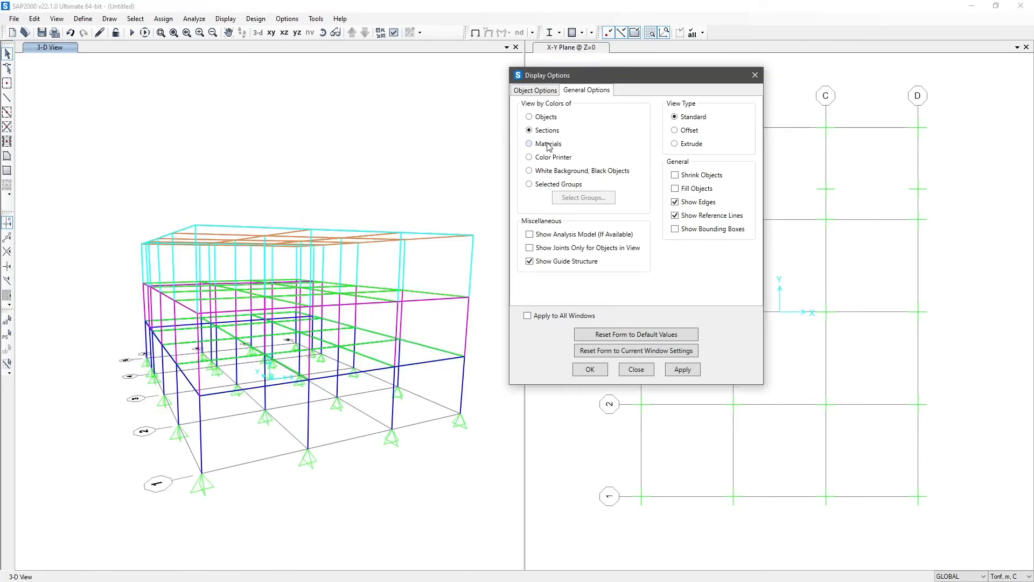
click(683, 369)
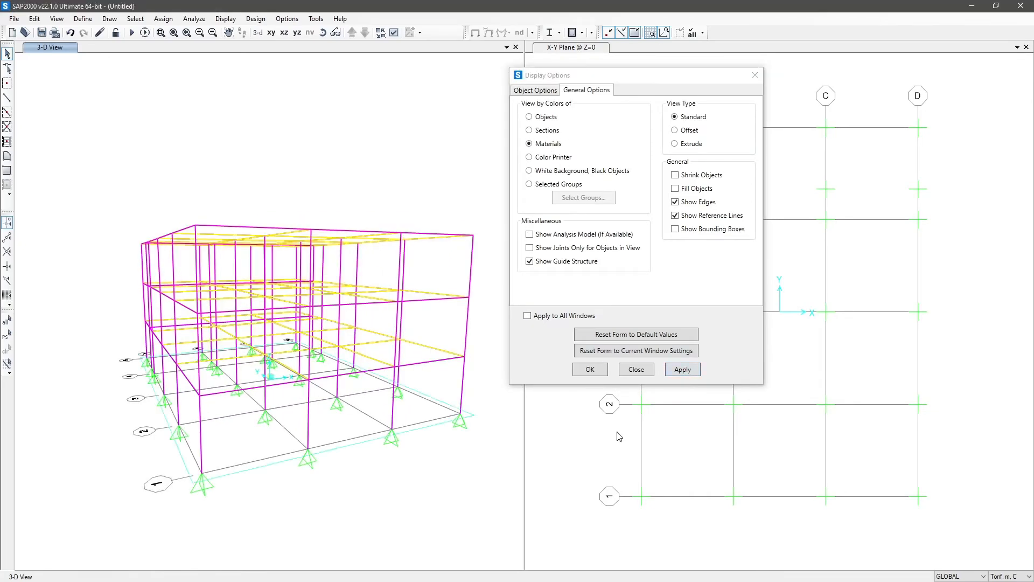
shift+middle_drag(461, 533, 441, 507)
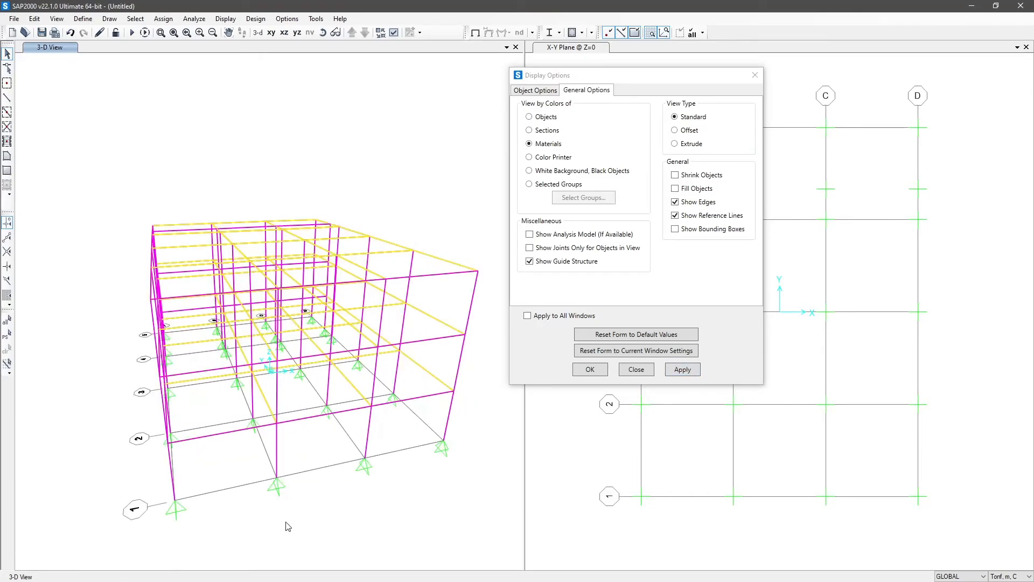
shift+middle_drag(288, 525, 349, 503)
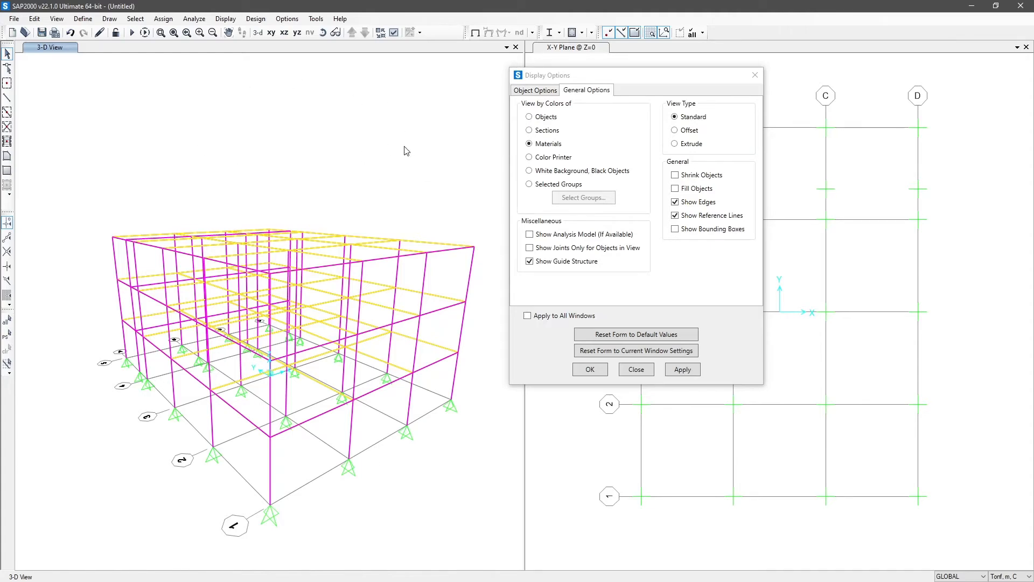
Apply the Color Printer scheme to the 3-D view, followed by White Background, Black Objects.
click(548, 160)
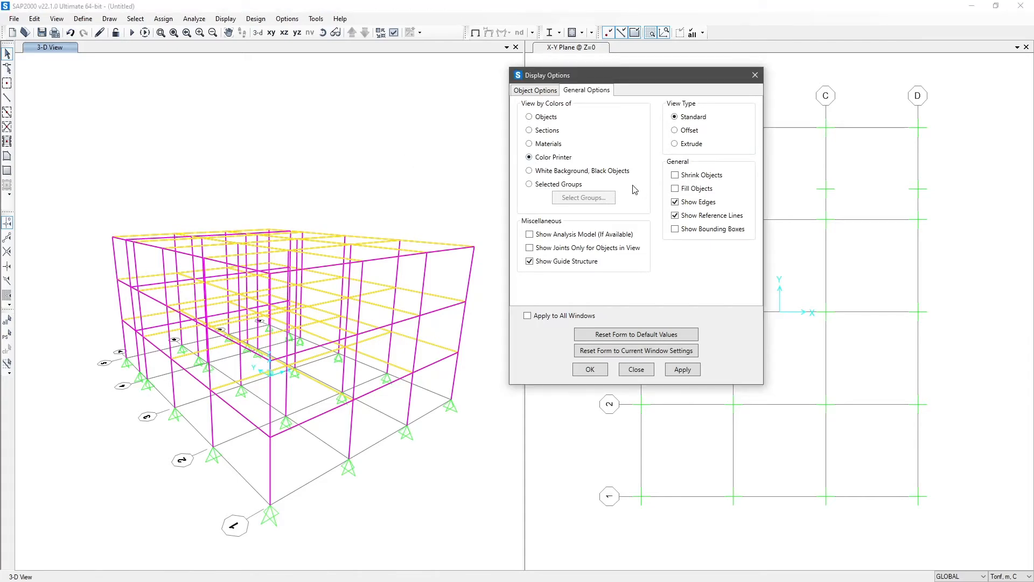
click(684, 371)
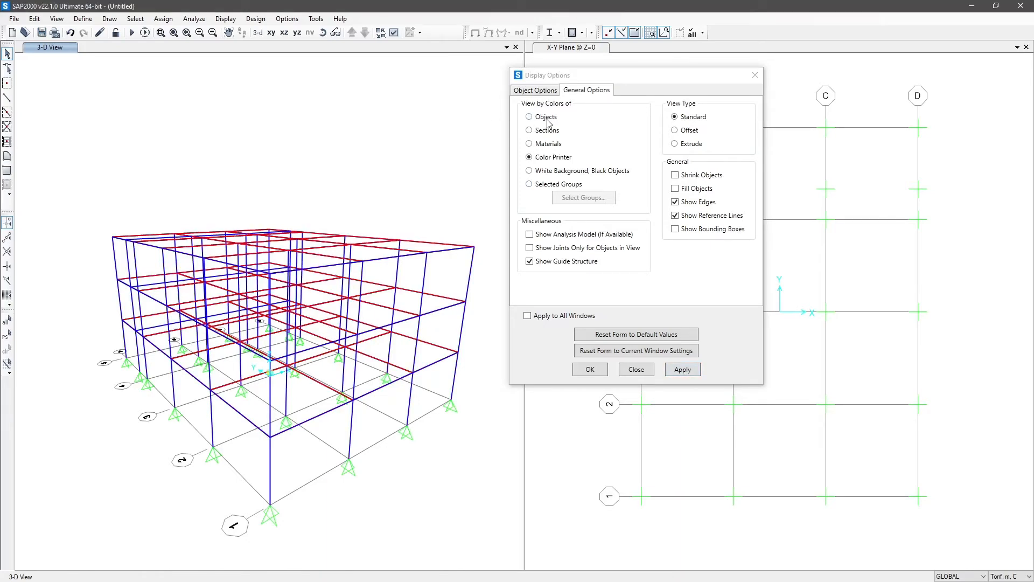
click(604, 179)
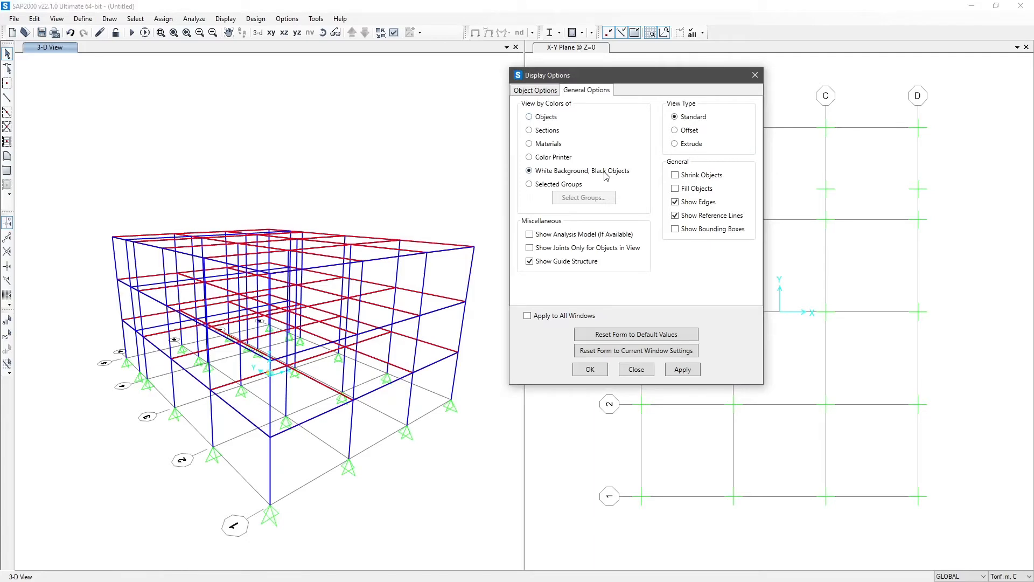
click(680, 371)
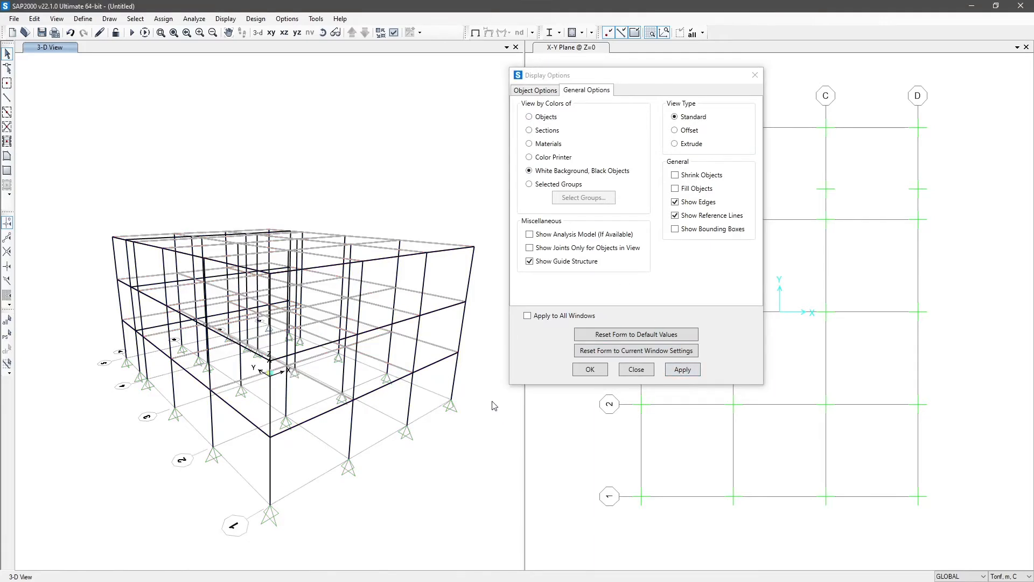
shift+middle_drag(304, 511, 368, 485)
shift+middle_drag(342, 443, 371, 466)
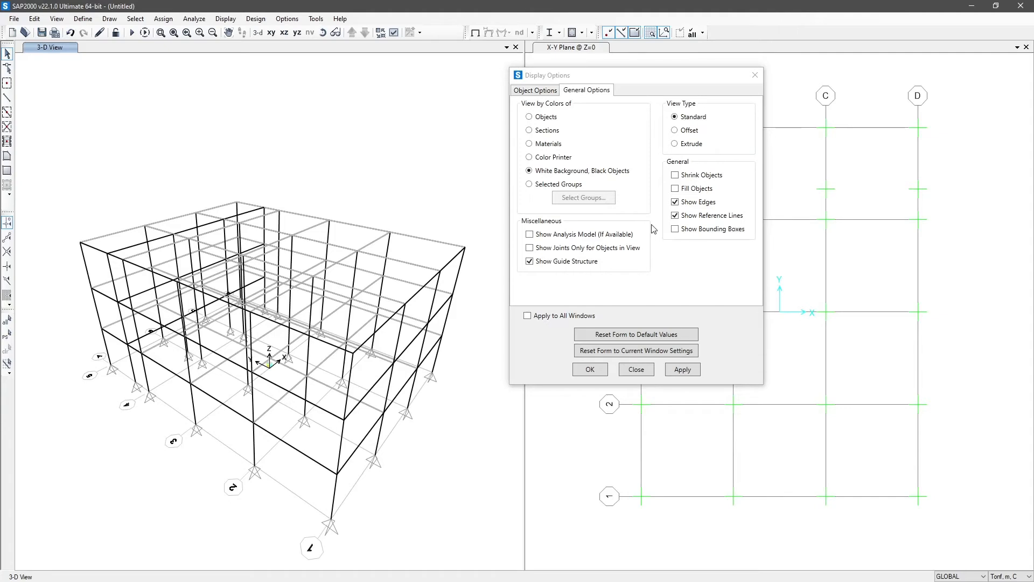
Window-select the bays around grid lines 1 and 2 and apply colouring by Selected Groups to the 3-D view.
click(578, 185)
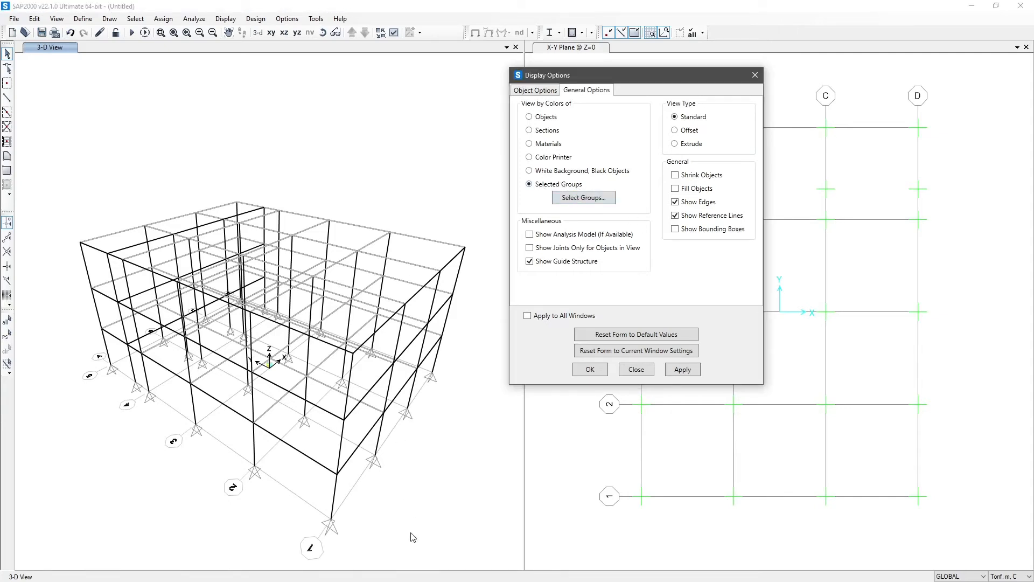
shift+middle_drag(347, 522, 427, 458)
drag(493, 492, 317, 170)
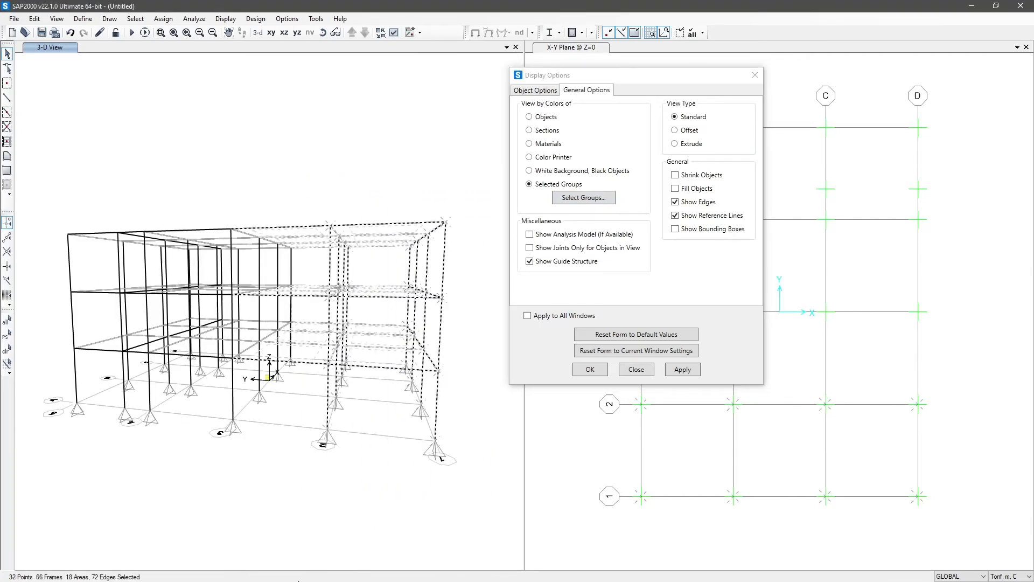
shift+middle_drag(326, 495, 364, 498)
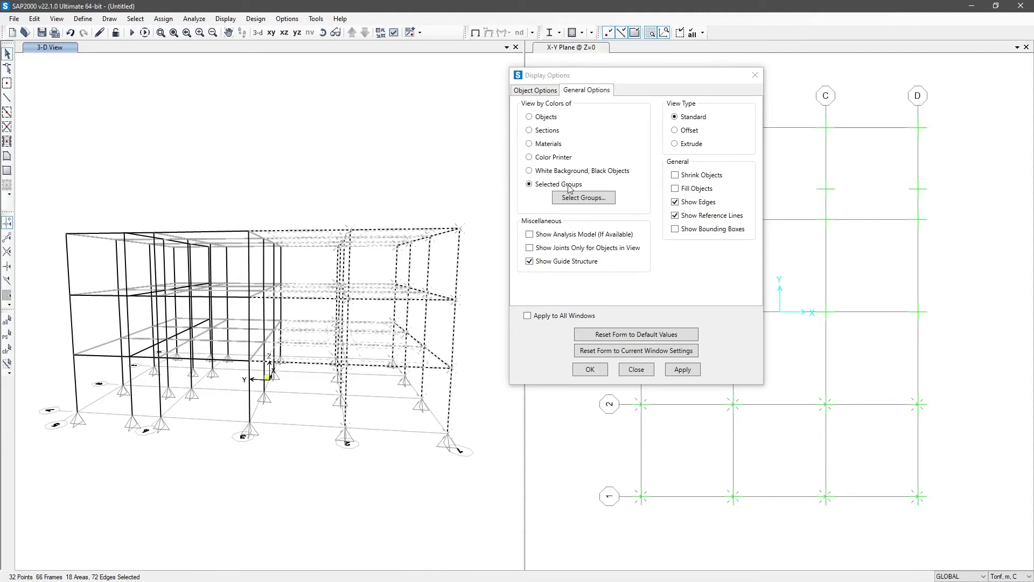
click(688, 370)
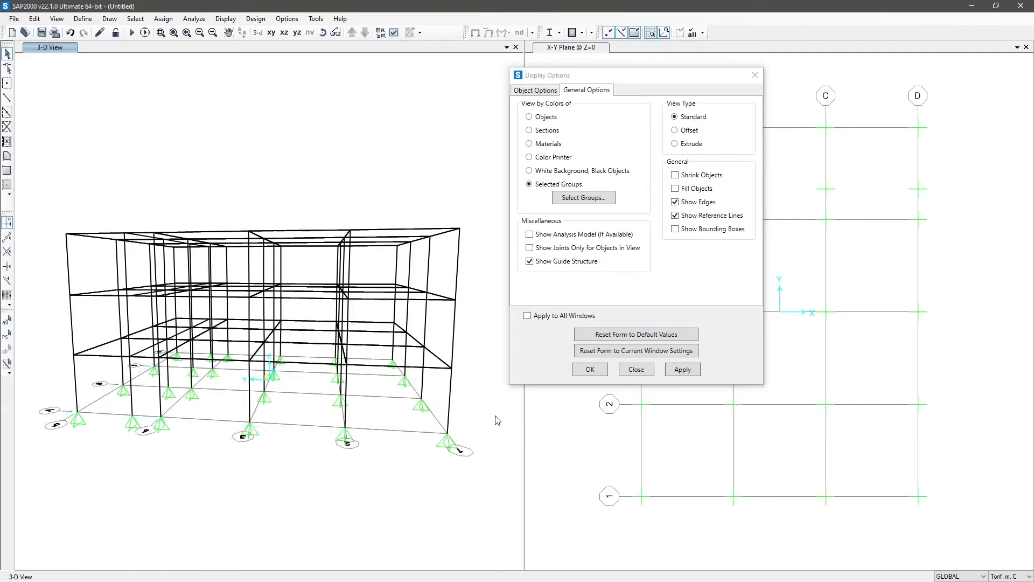
shift+middle_drag(497, 420, 250, 269)
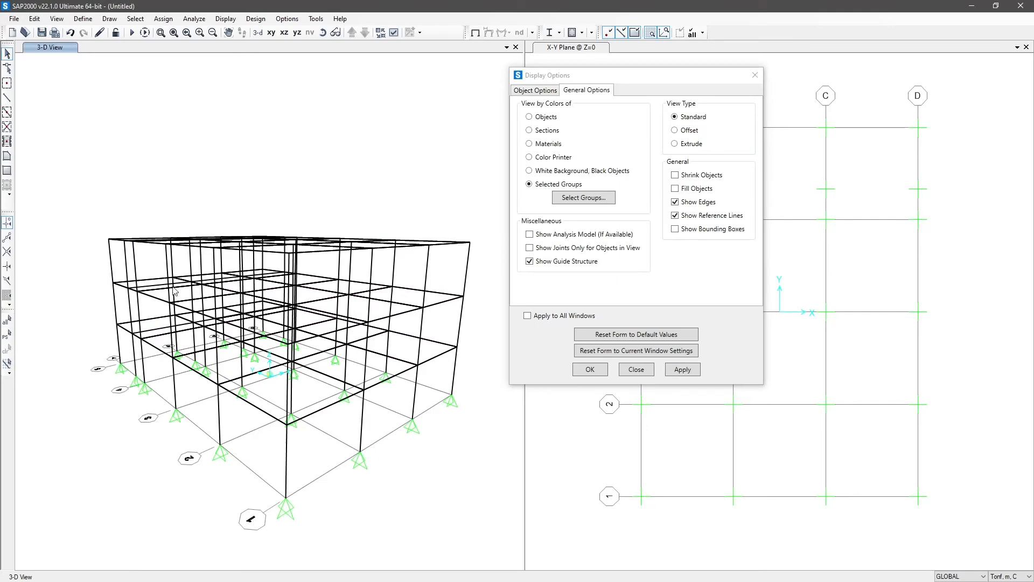
shift+middle_drag(467, 440, 426, 450)
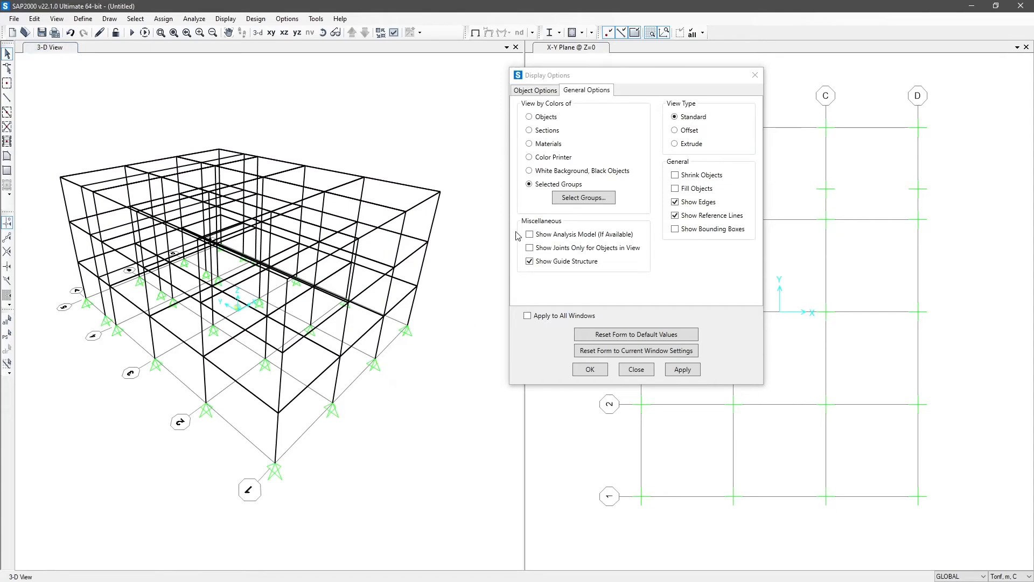
Switch the model colouring back to Sections and apply it, keeping the Standard view type.
click(540, 134)
click(685, 372)
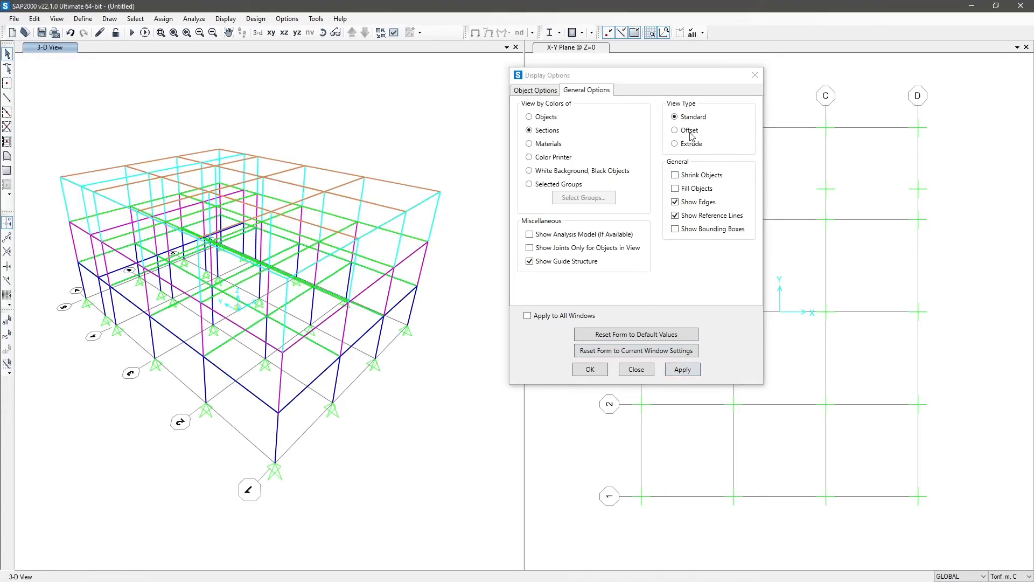
click(687, 110)
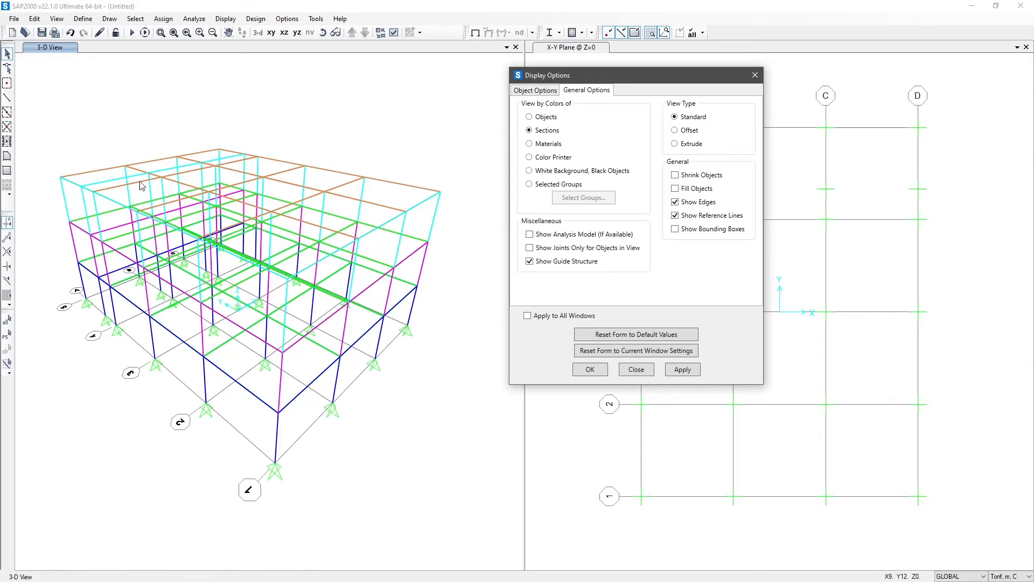
click(109, 173)
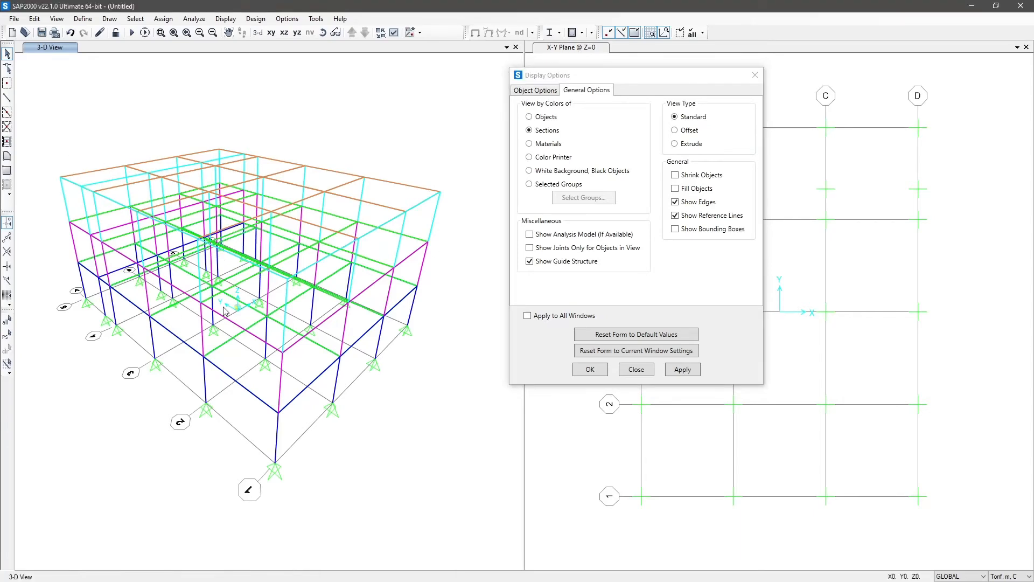
Apply the Offset view type to the 3-D view, compare it with Standard, and reapply Offset.
click(689, 135)
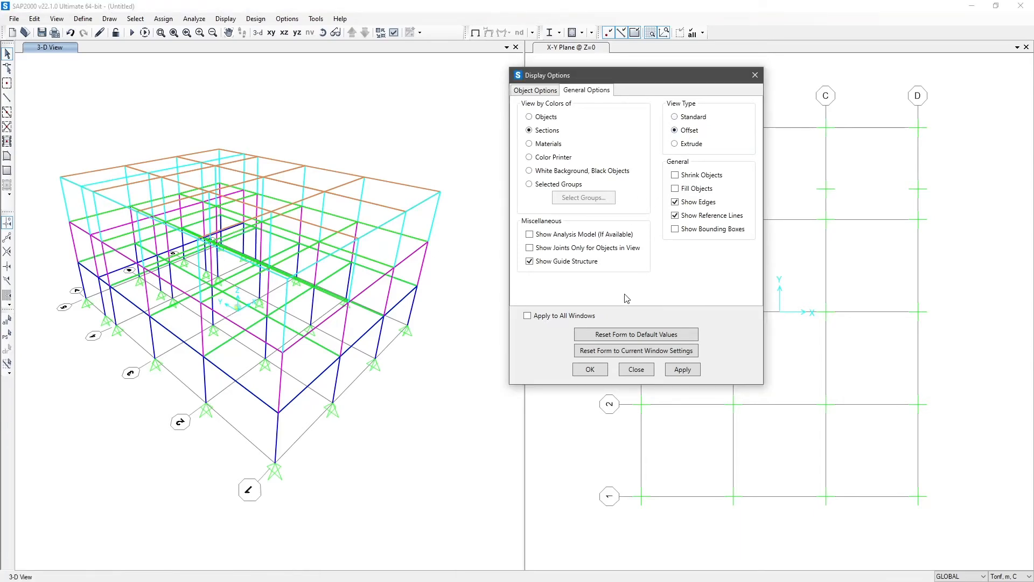
middle_drag(415, 391, 443, 401)
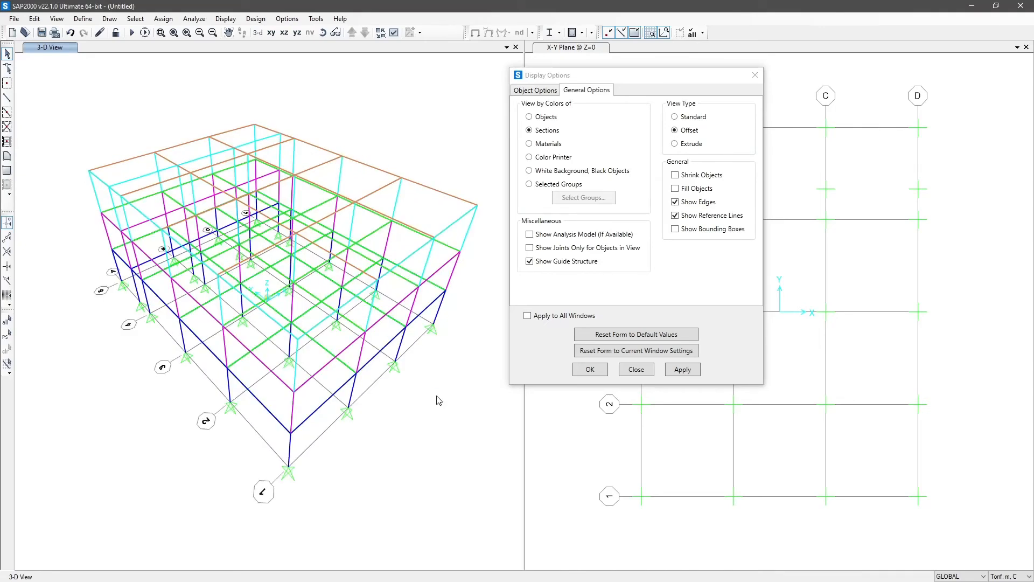
click(677, 368)
click(683, 118)
click(682, 369)
click(693, 131)
click(683, 372)
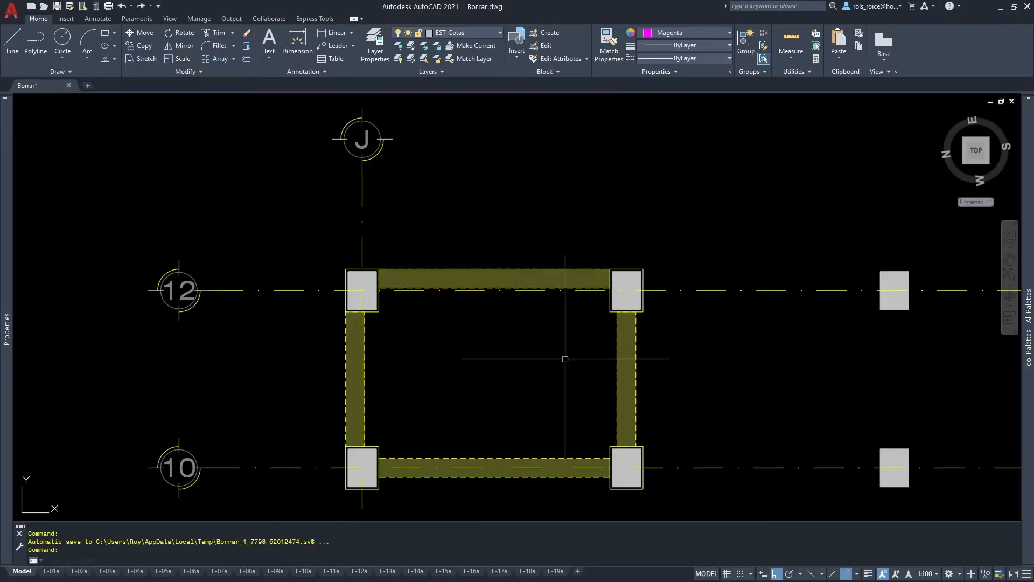
In AutoCAD, examine how the beams between the columns on axes J, 10 and 12 sit relative to the grid lines.
mouse_move(566, 357)
middle_down()
mouse_move(551, 344)
mouse_move(565, 332)
mouse_move(544, 342)
middle_up()
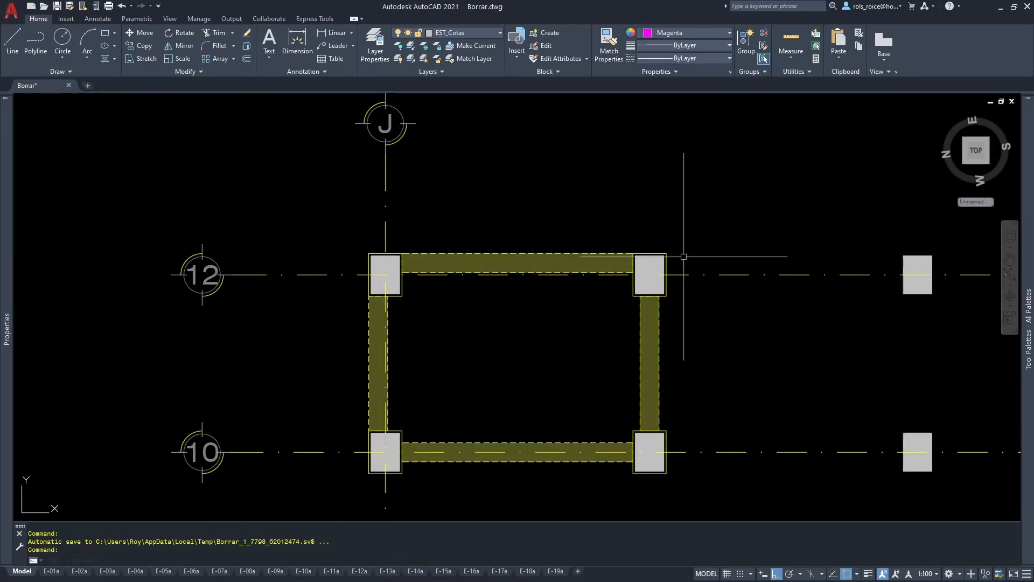
click(498, 250)
click(495, 266)
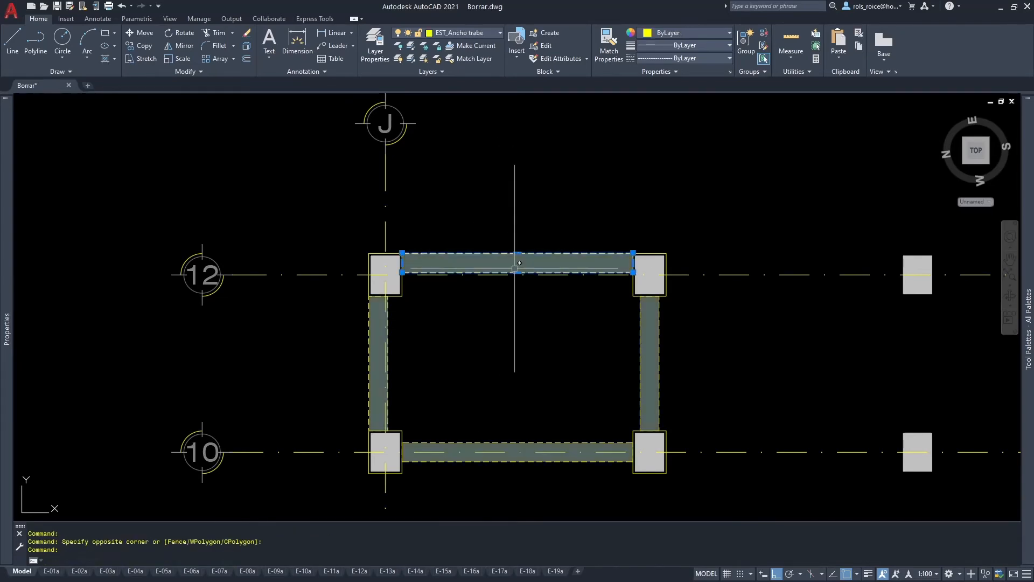
scroll(424, 250, up, 2)
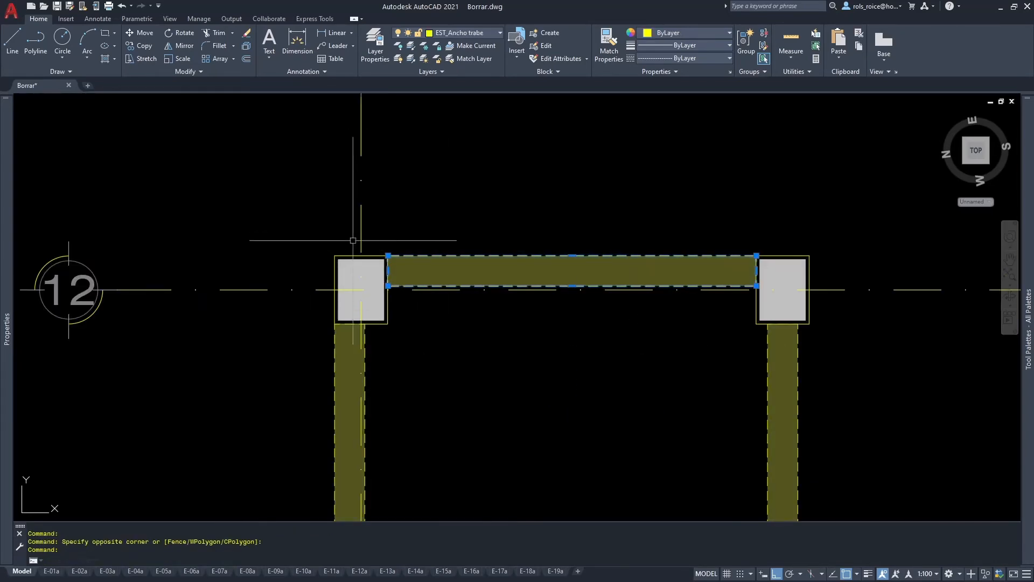
key(Escape)
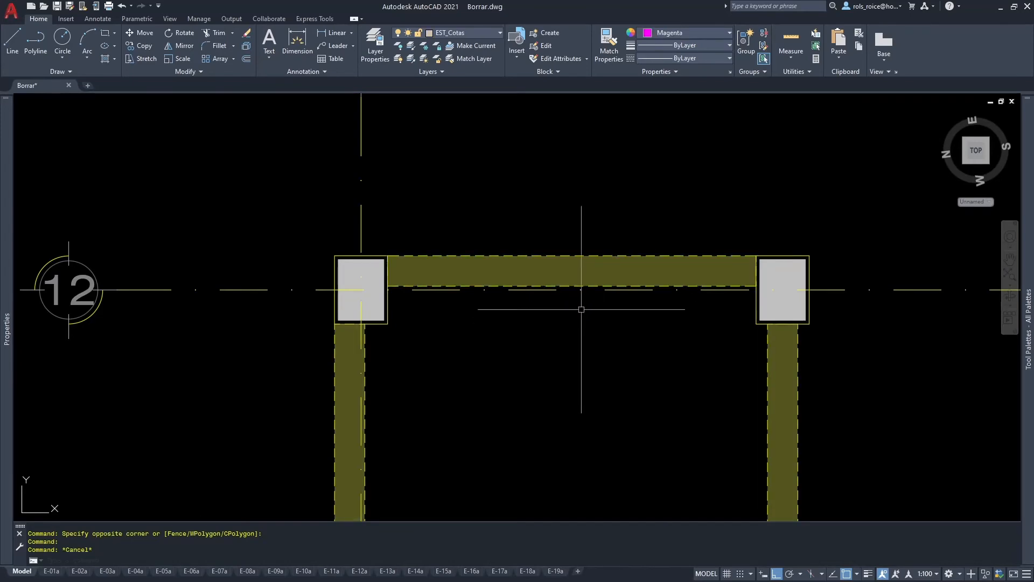
middle_drag(472, 301, 376, 321)
scroll(366, 319, up, 2)
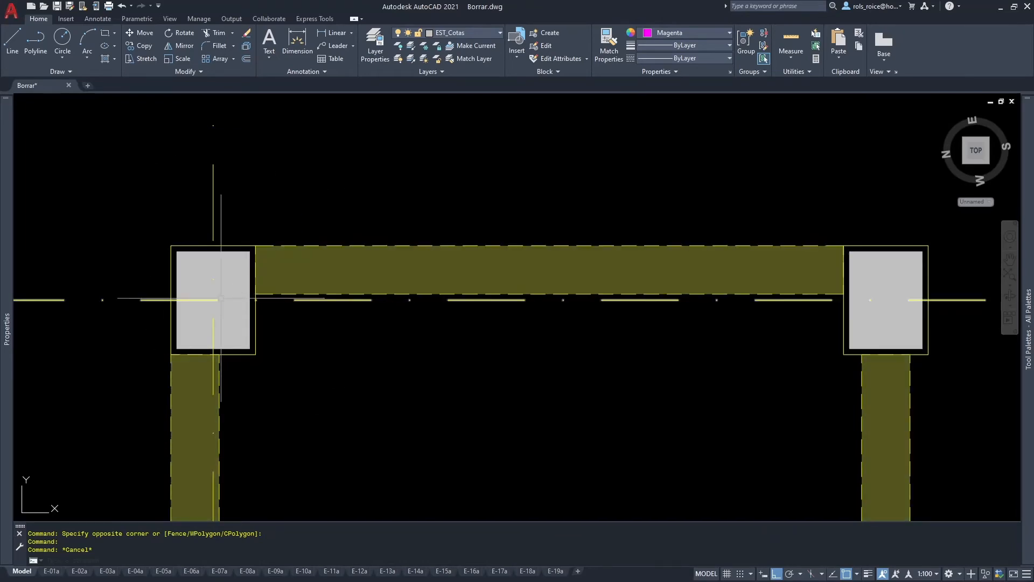
scroll(330, 288, down, 2)
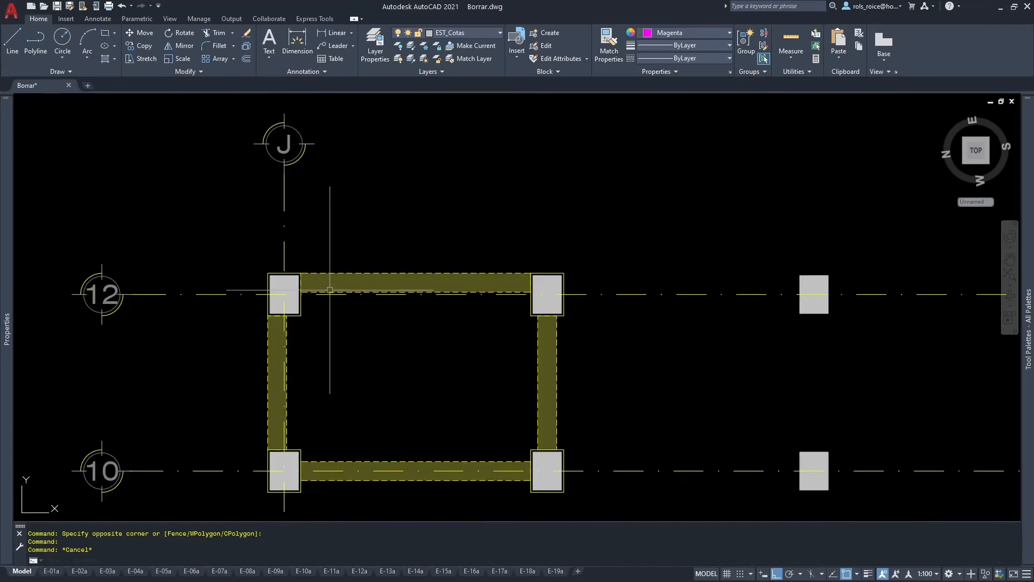
middle_drag(367, 339, 434, 323)
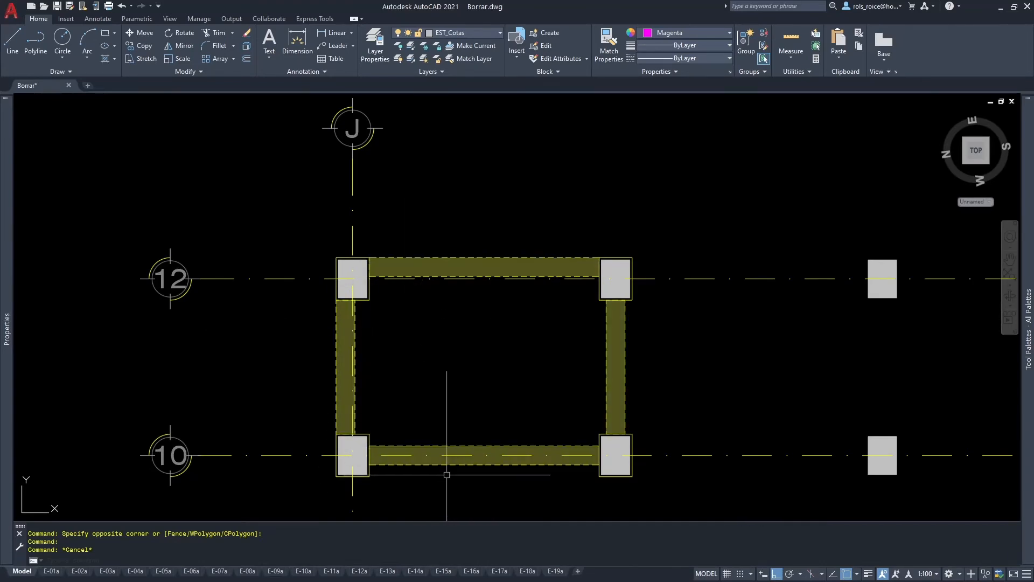
scroll(471, 474, up, 2)
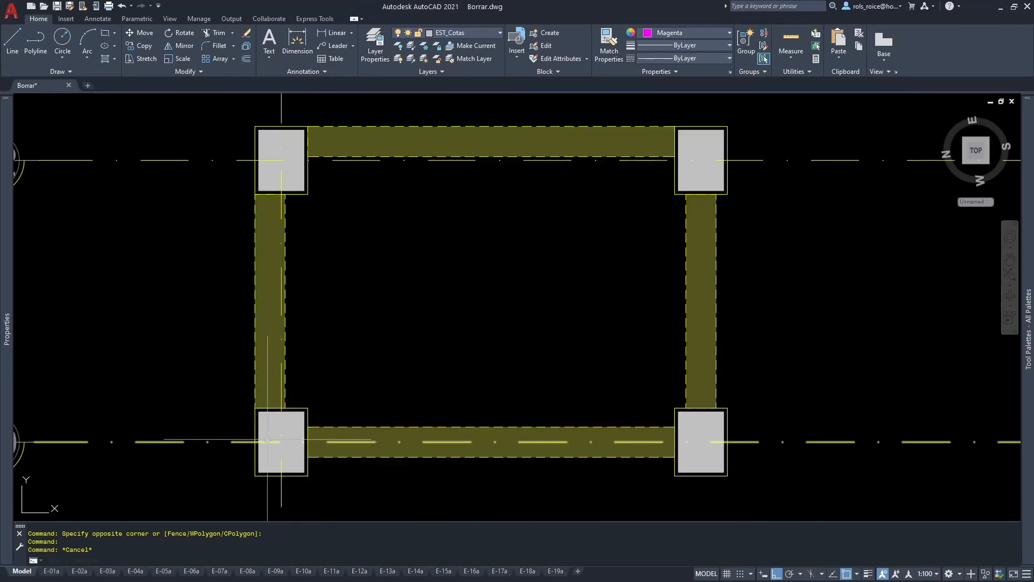
scroll(474, 358, down, 2)
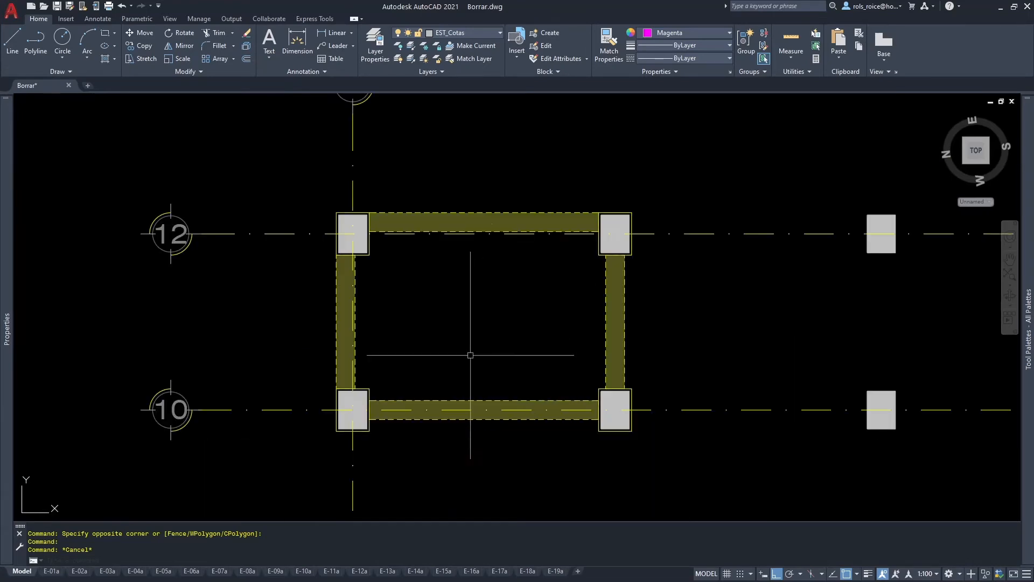
middle_drag(489, 330, 489, 369)
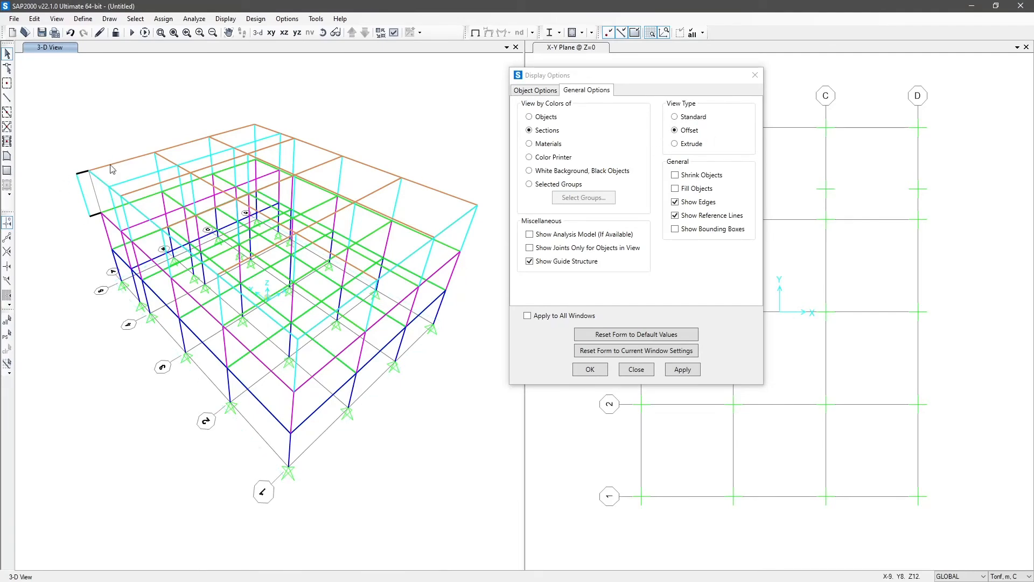
Back in SAP2000, apply the Extrude view type to the 3-D view and inspect the column and beam sections up close.
click(679, 145)
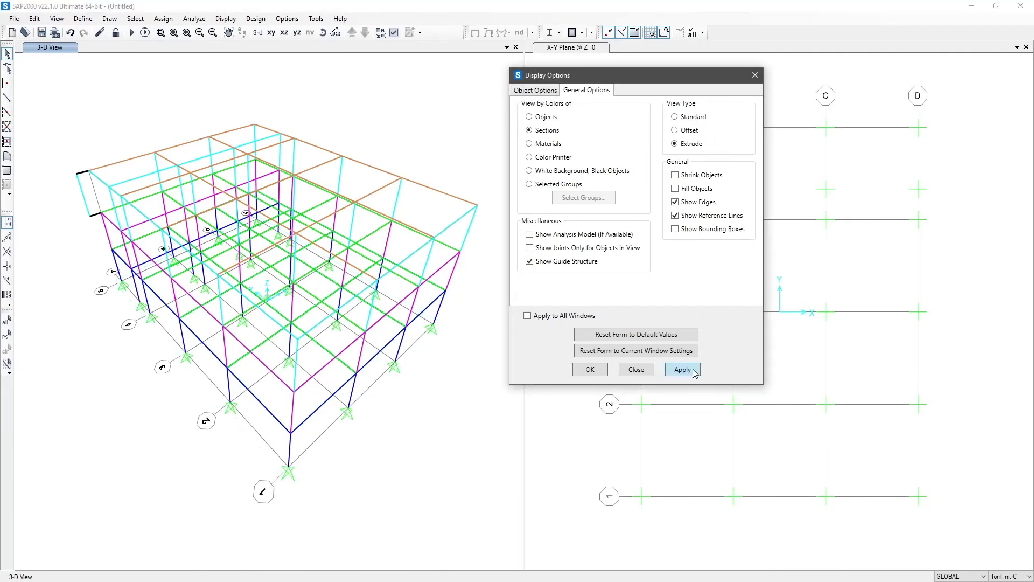
click(692, 372)
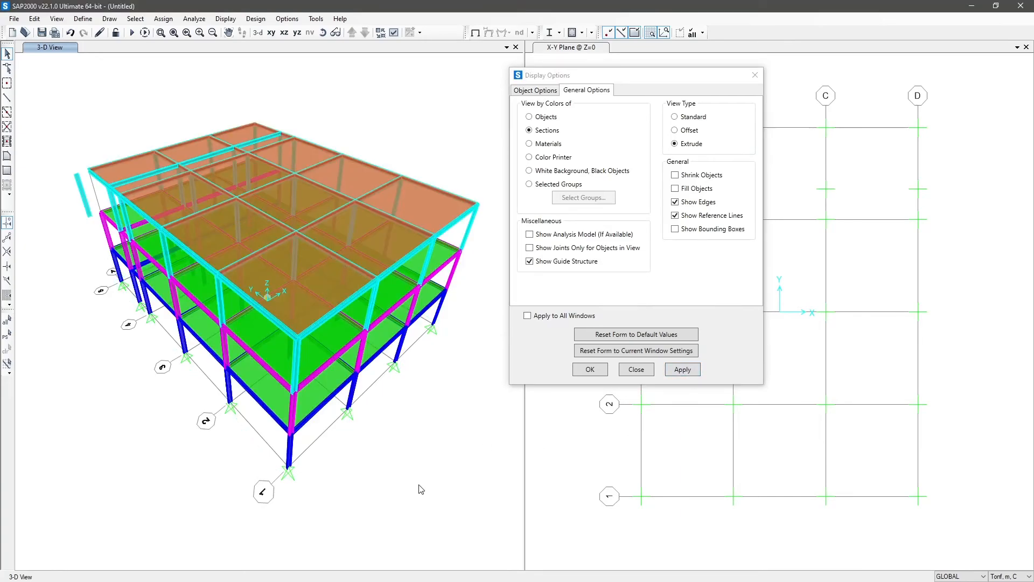
shift+middle_drag(421, 488, 360, 454)
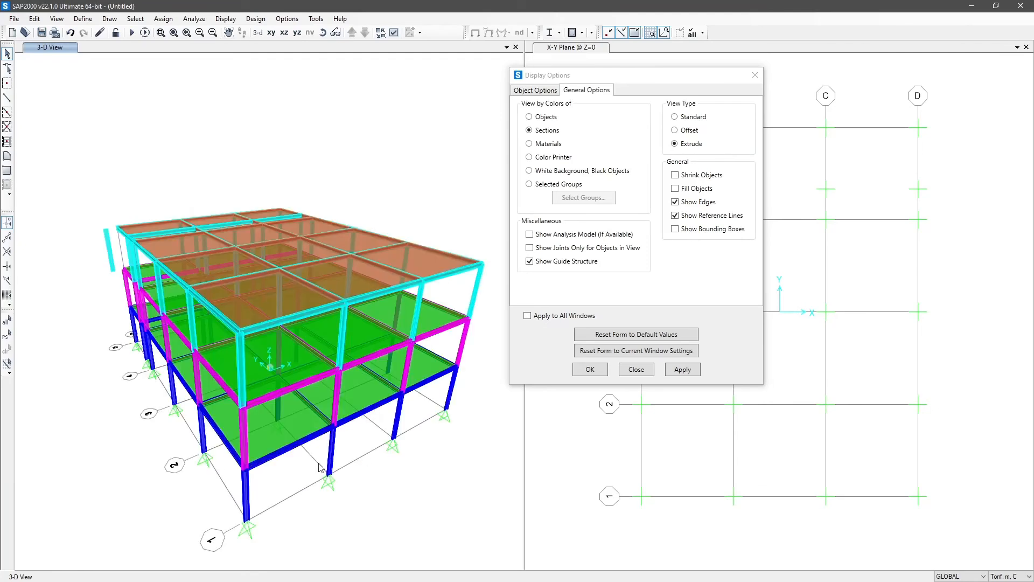
scroll(190, 457, up, 10)
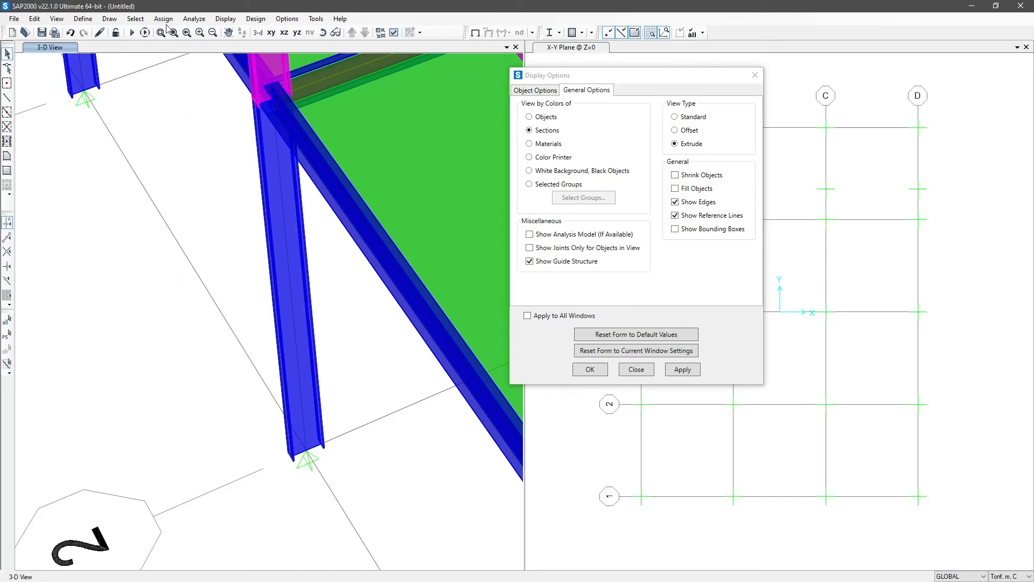
middle_drag(361, 276, 349, 299)
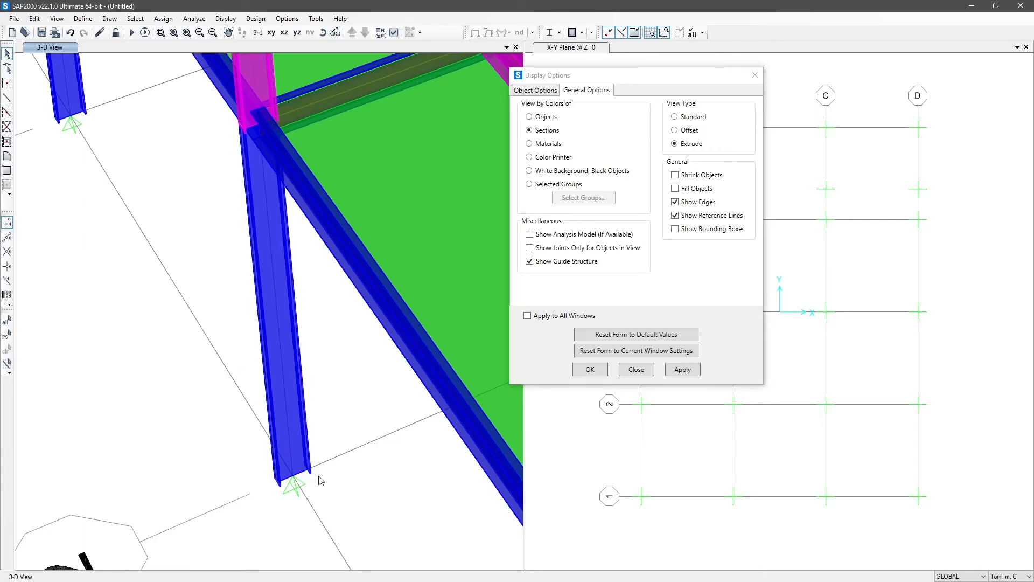
scroll(323, 434, down, 3)
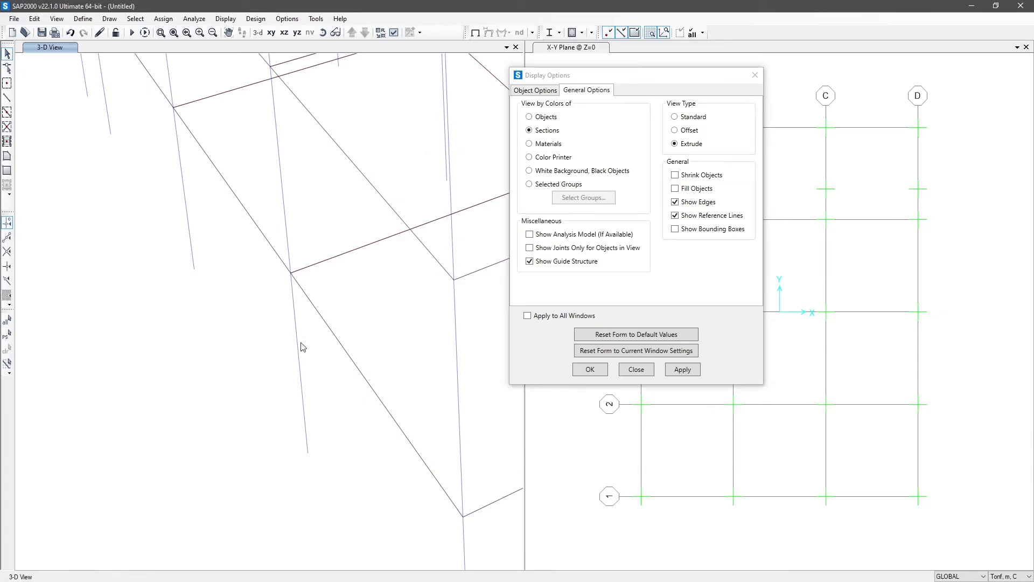
scroll(312, 377, up, 3)
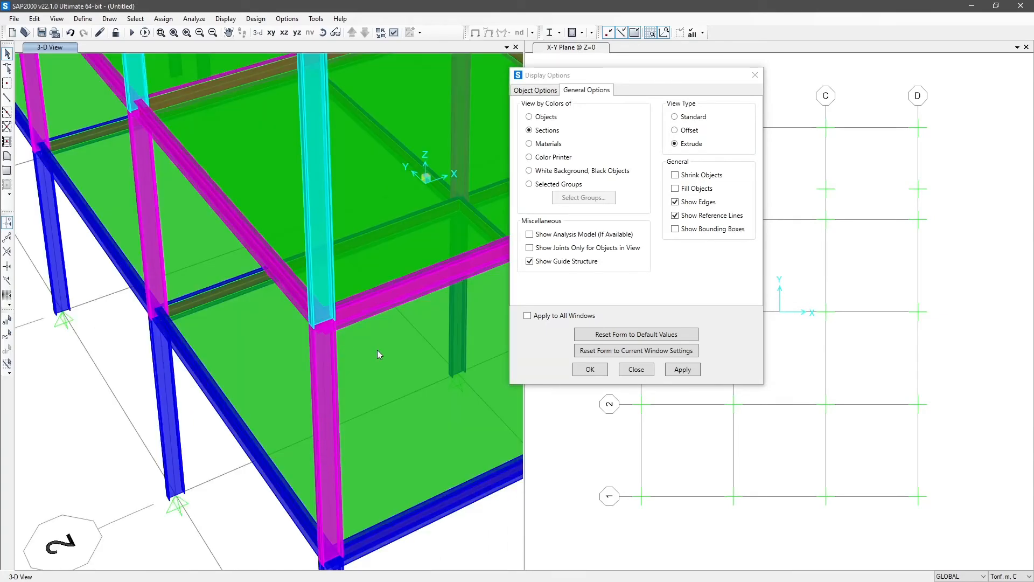
scroll(377, 350, down, 2)
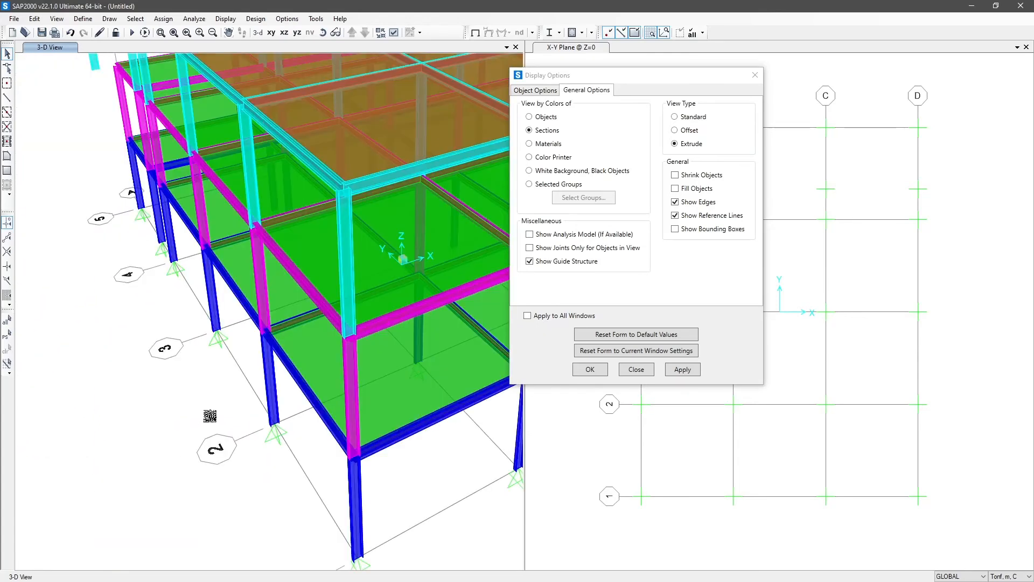
scroll(487, 429, up, 3)
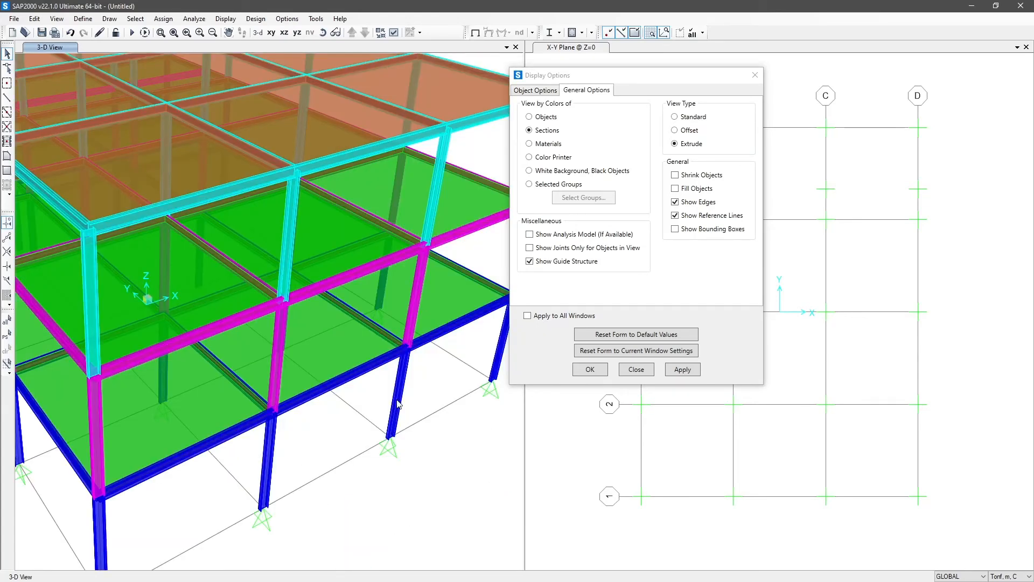
Clear the selection, window-select the frame along grid line 1 in the 3-D view, and remove it from view to inspect the exposed beams.
click(249, 341)
key(ctrl+q)
scroll(391, 467, down, 3)
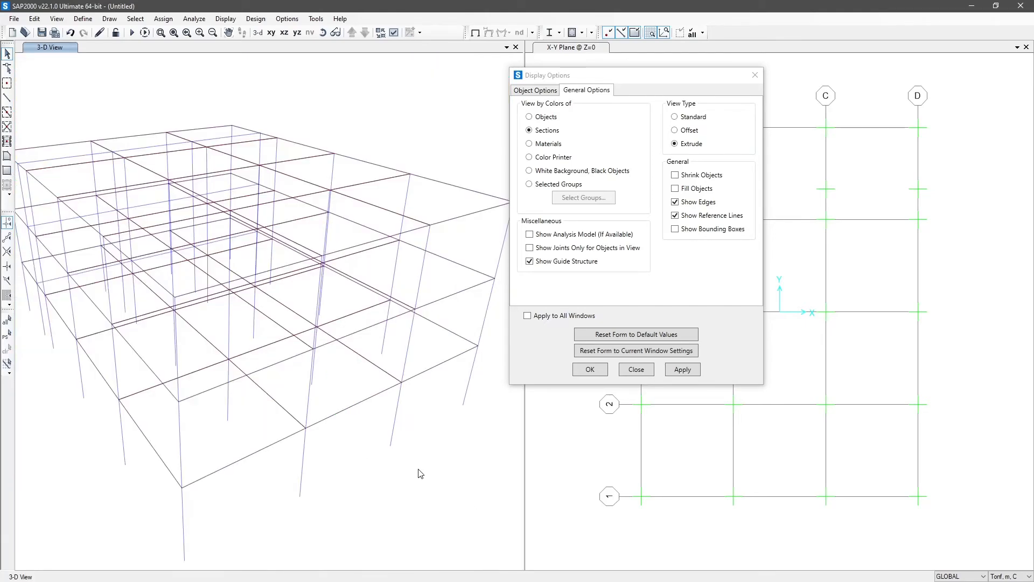
scroll(418, 469, down, 2)
middle_drag(474, 493, 538, 455)
drag(381, 168, 478, 494)
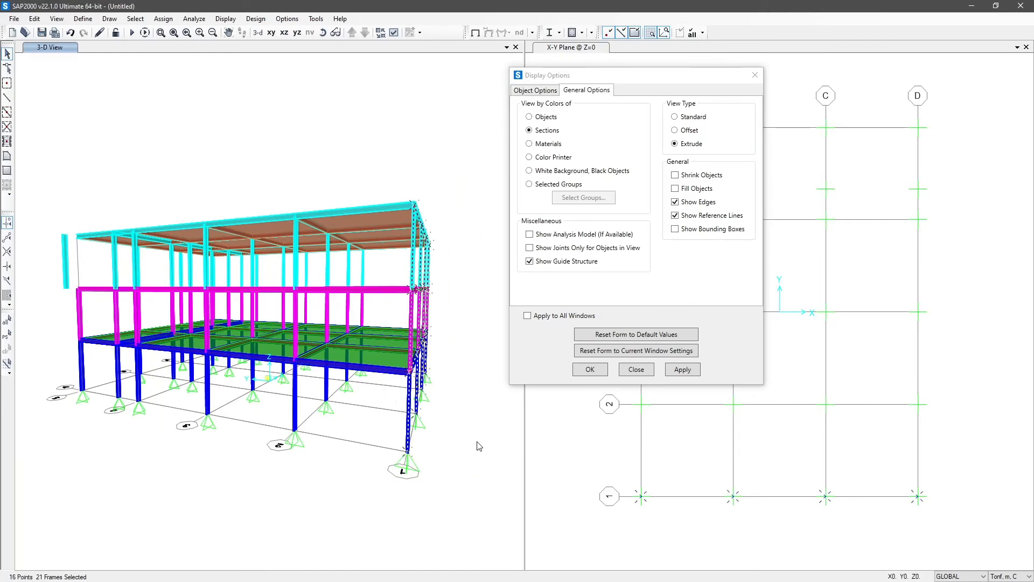
right_click(467, 381)
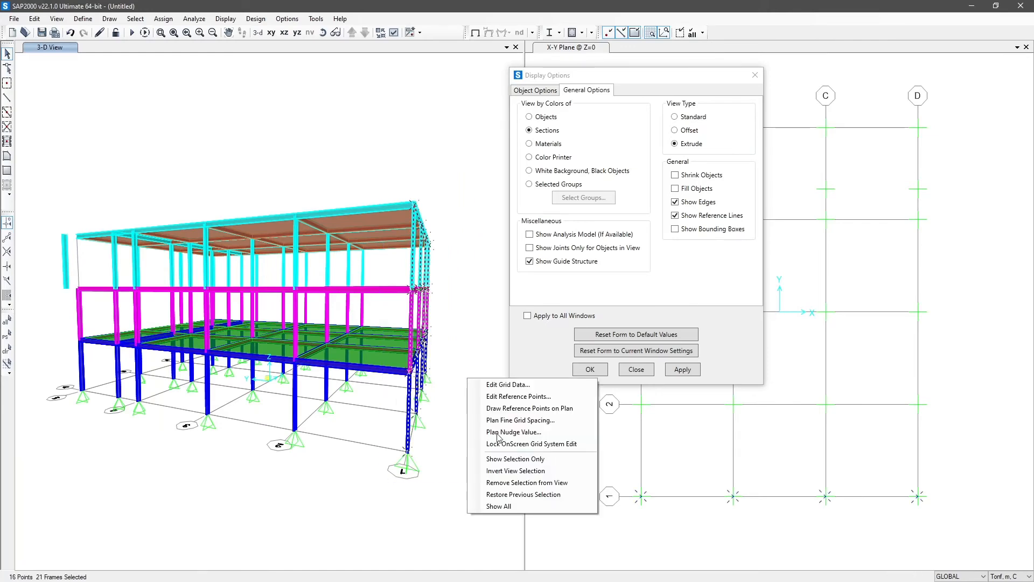
click(515, 483)
middle_drag(482, 439, 380, 503)
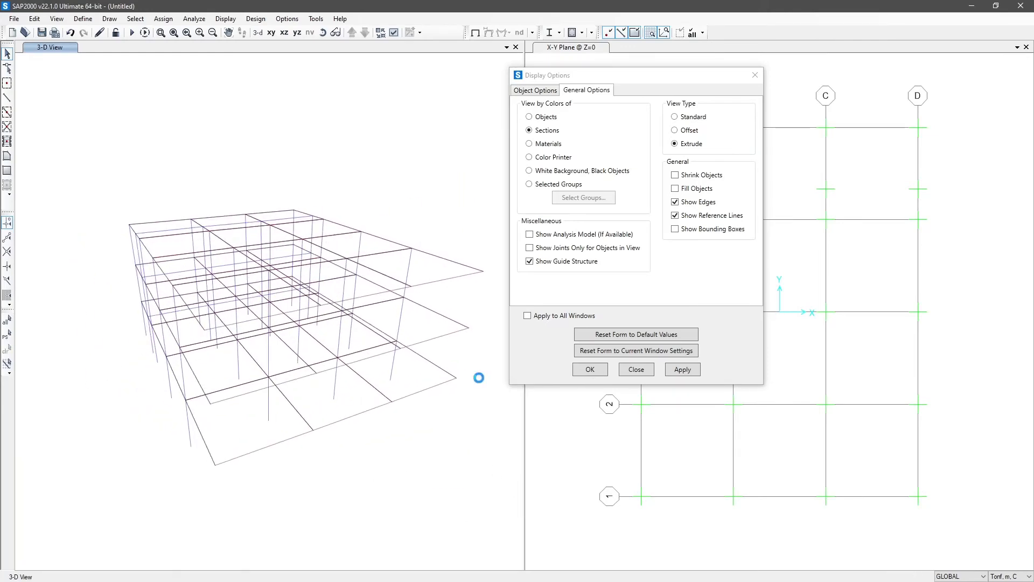
scroll(436, 411, up, 4)
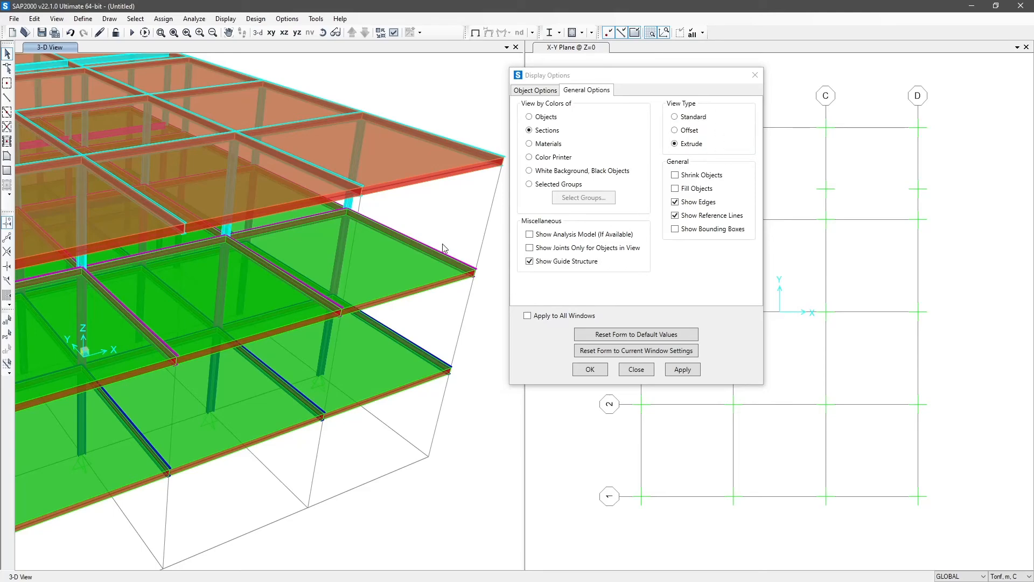
scroll(451, 251, down, 3)
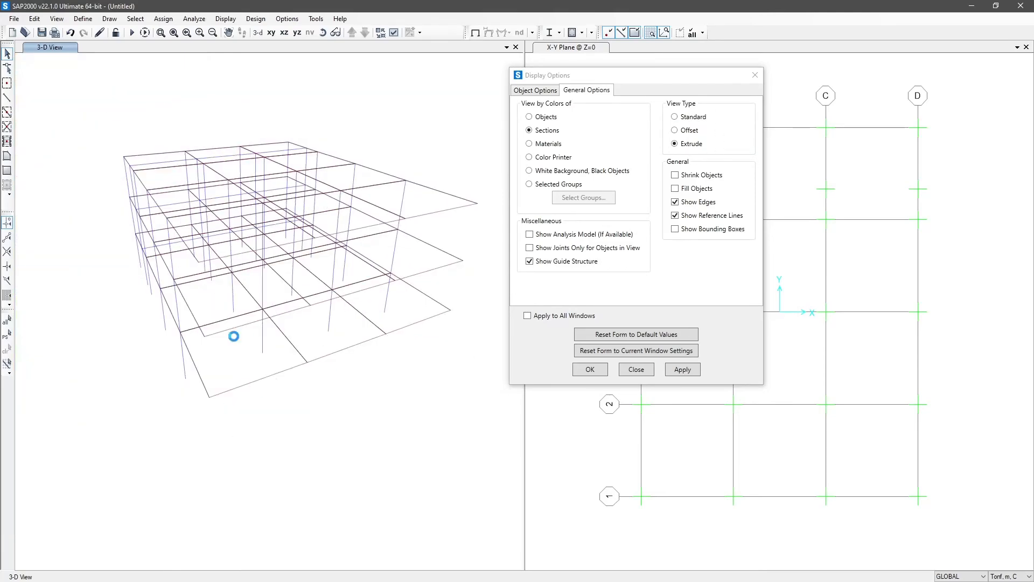
Reset the model to the default 3-D view and show all hidden objects again.
click(257, 32)
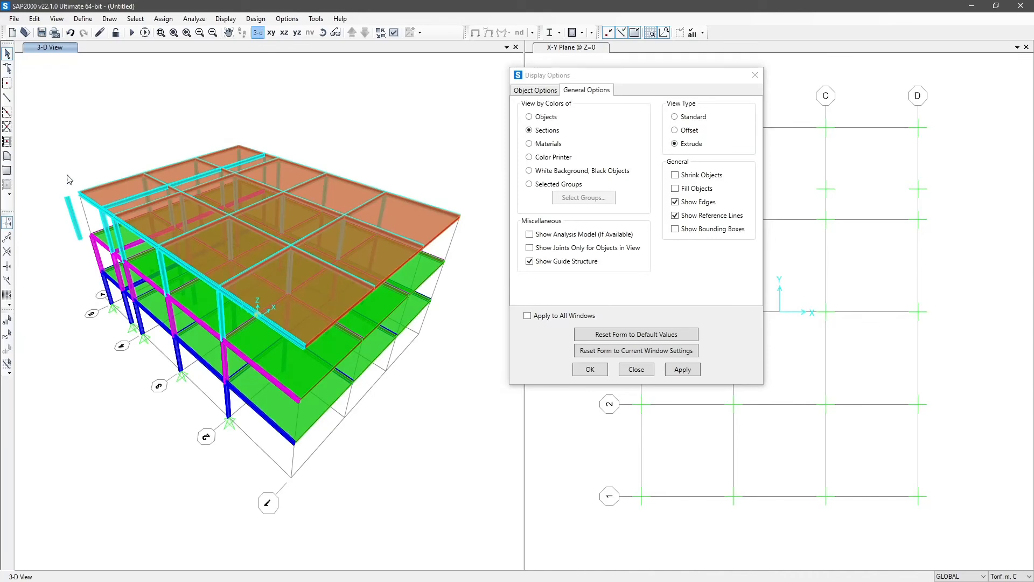
right_click(458, 110)
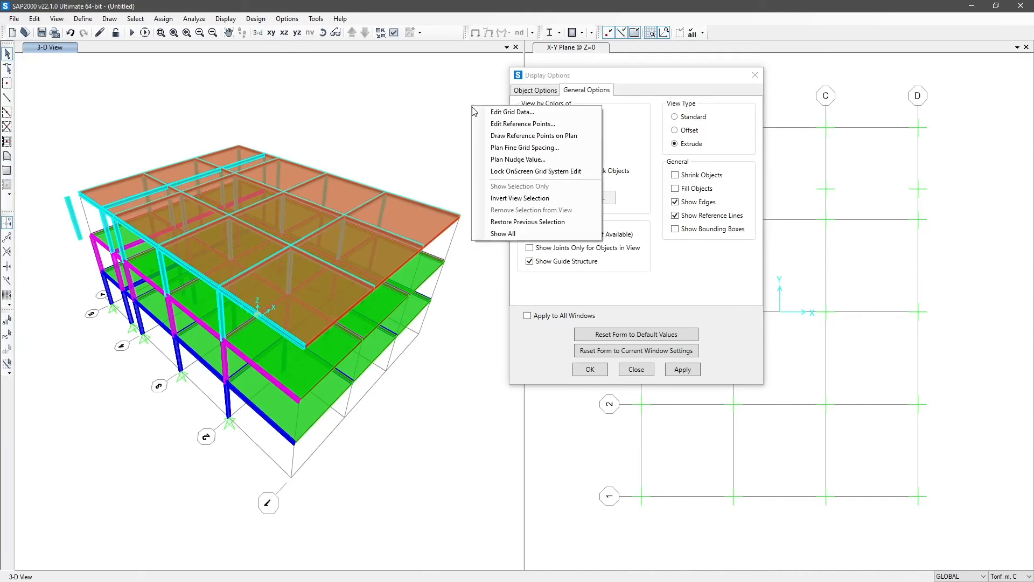
click(538, 235)
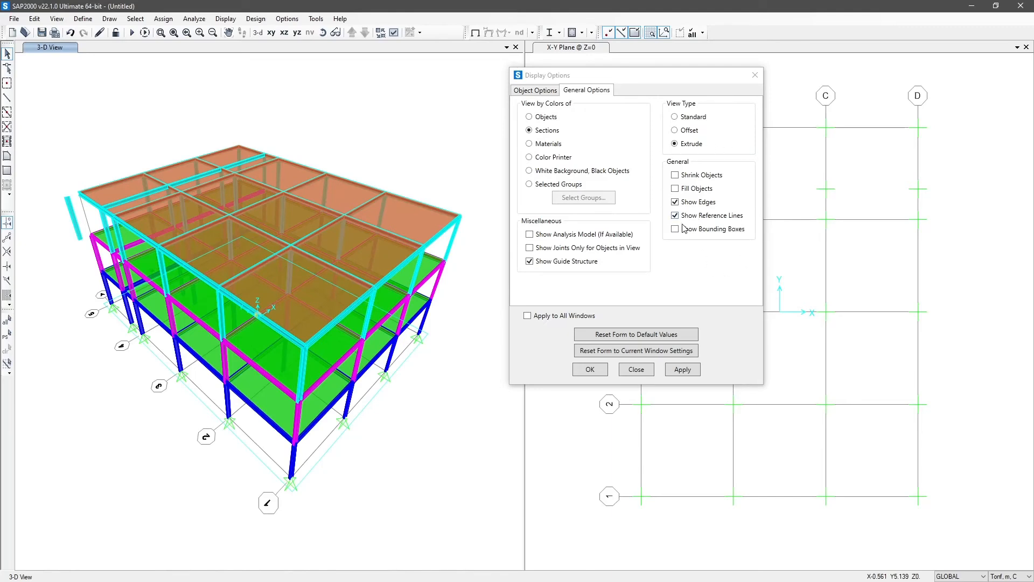
Return the 3-D view to the Standard view type and apply Shrink Objects.
click(674, 117)
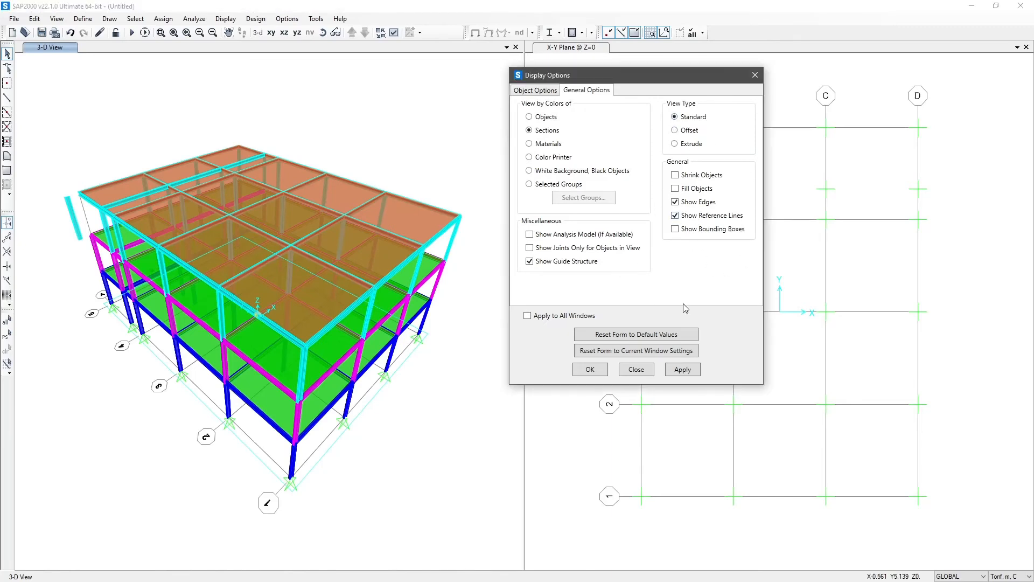
click(682, 370)
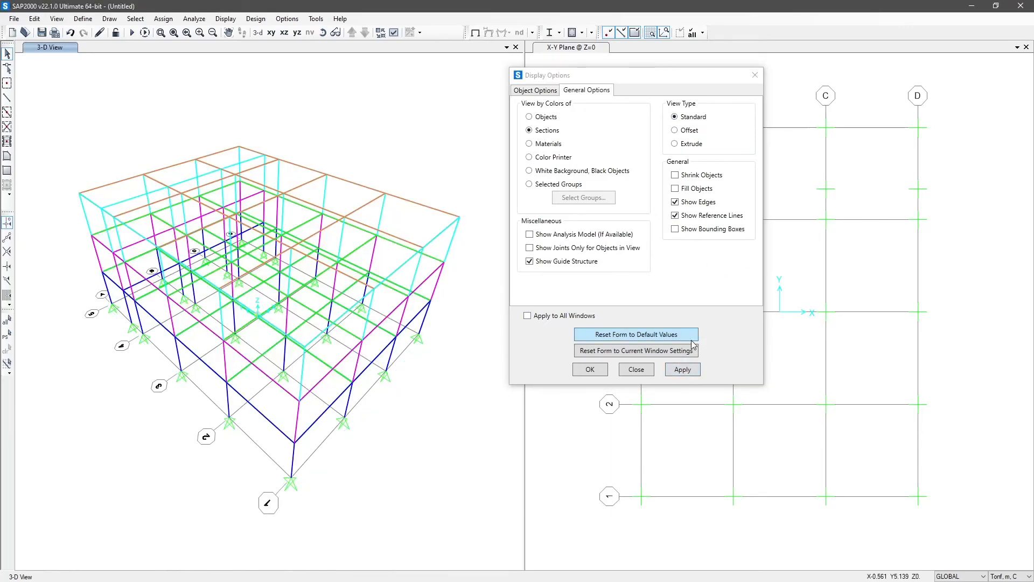
click(698, 176)
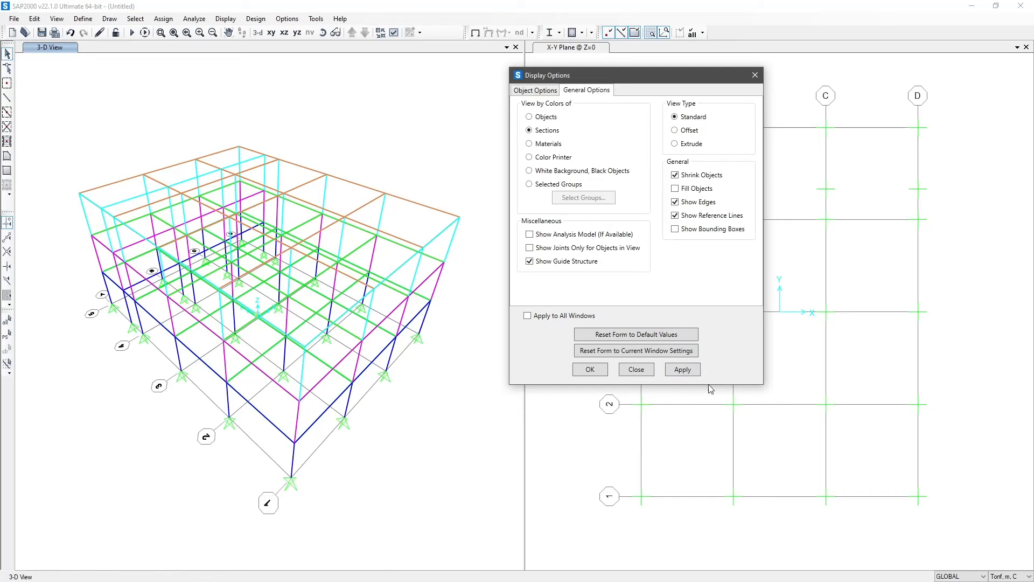
click(684, 372)
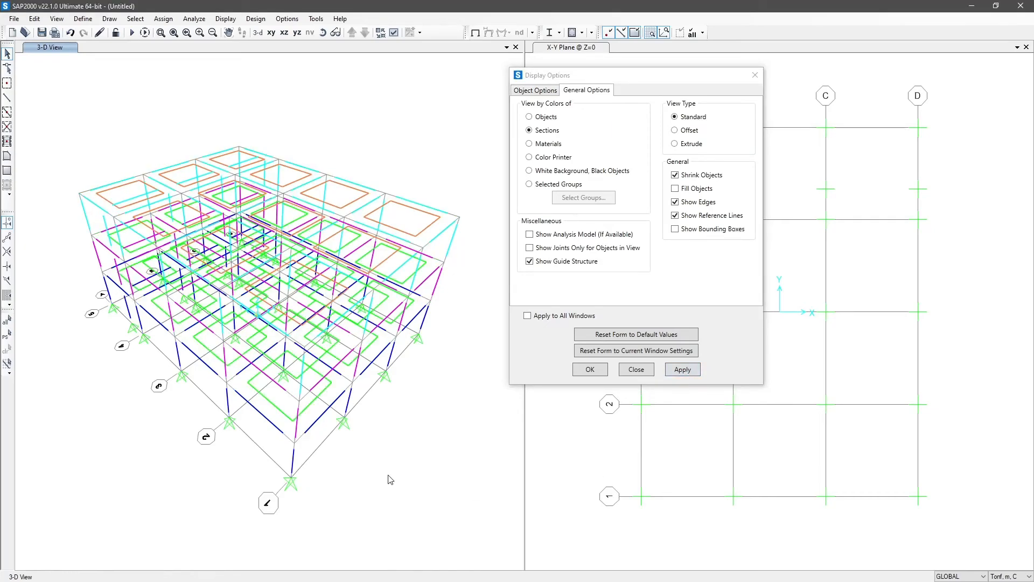
Examine the shrunken frame and slab objects in the 3-D view up close and from several angles, picking one beam.
shift+middle_drag(357, 464, 352, 410)
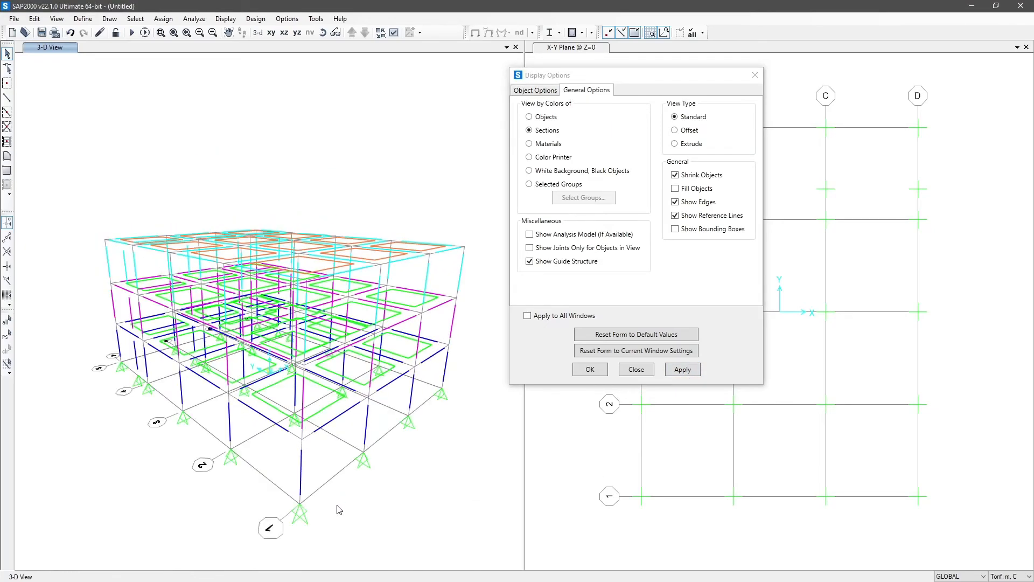
scroll(342, 499, up, 2)
scroll(344, 501, up, 2)
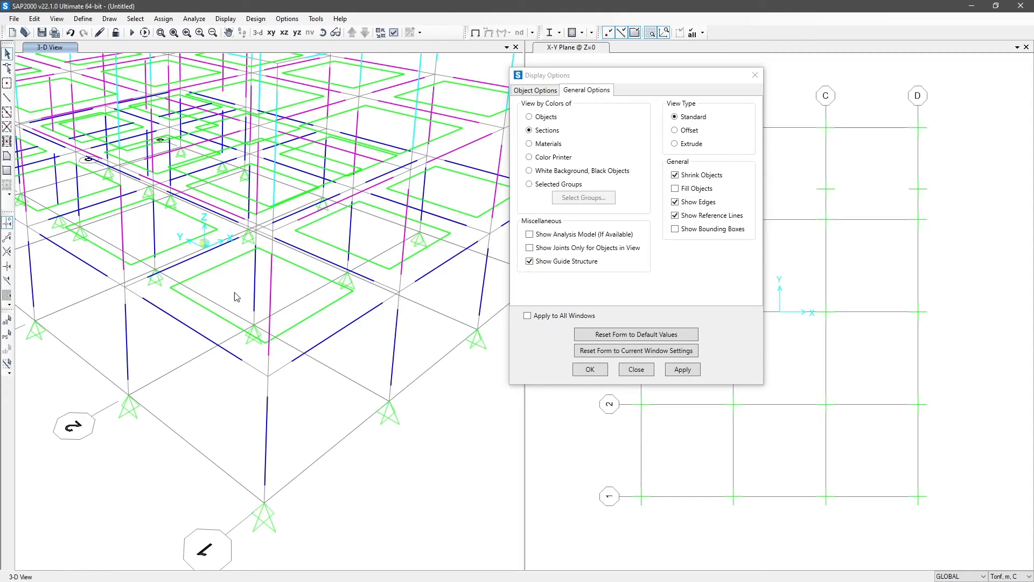
mouse_move(159, 452)
shift+middle_down()
mouse_move(189, 467)
mouse_move(217, 517)
mouse_move(449, 381)
mouse_move(290, 478)
shift+middle_up()
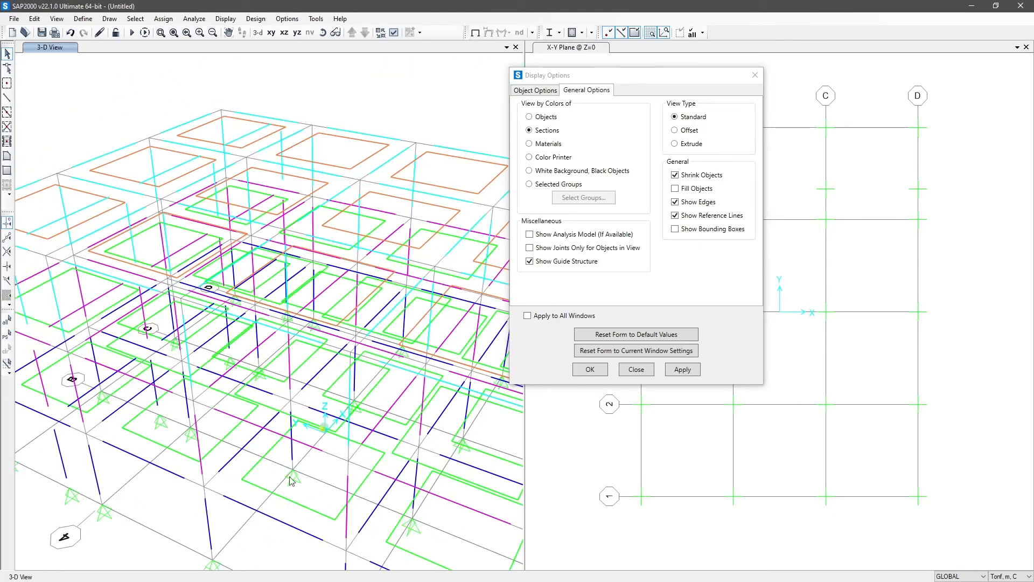
middle_drag(304, 524, 298, 396)
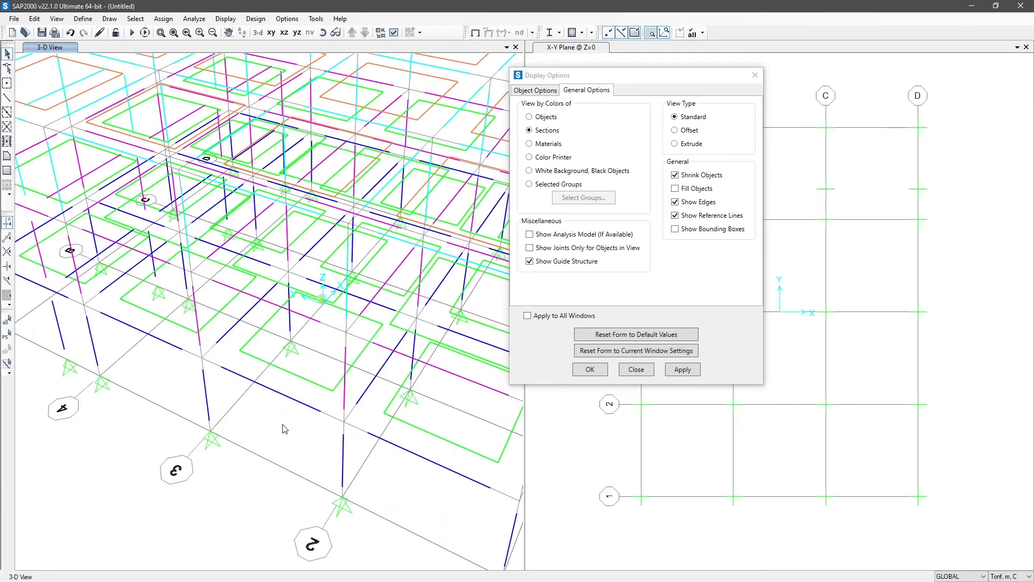
click(282, 399)
scroll(320, 417, down, 3)
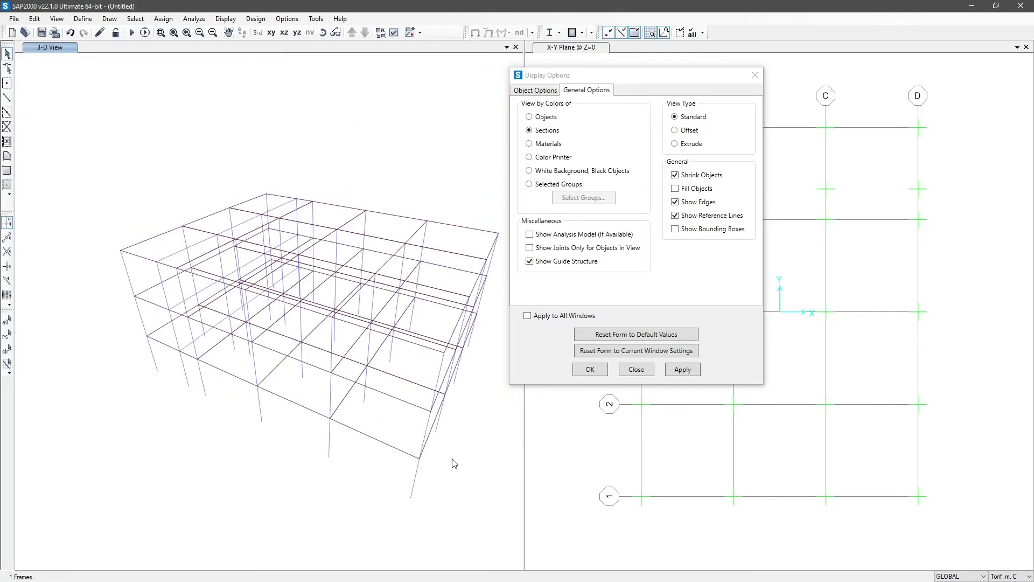
shift+middle_drag(452, 461, 215, 438)
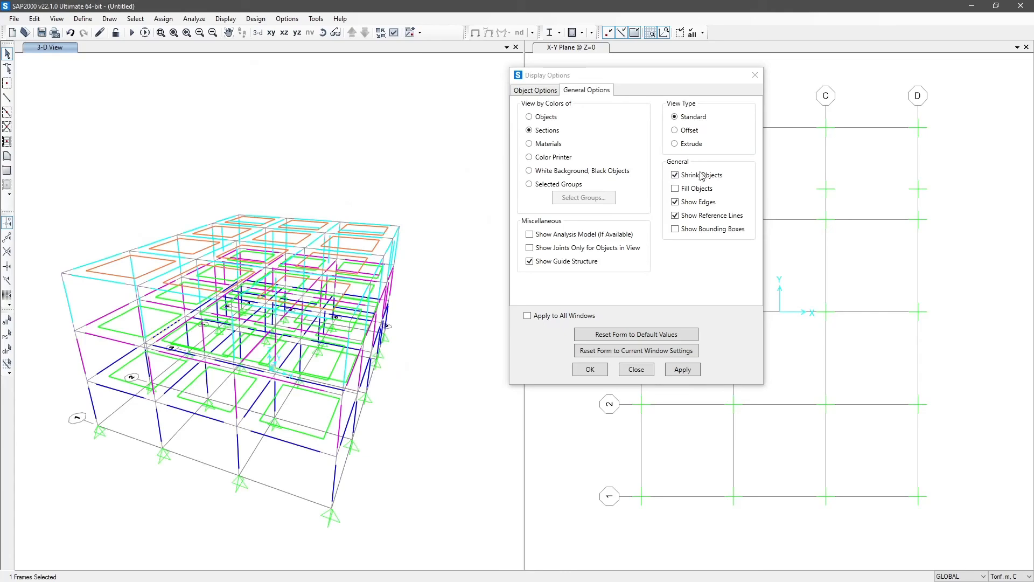
shift+middle_drag(468, 365, 420, 392)
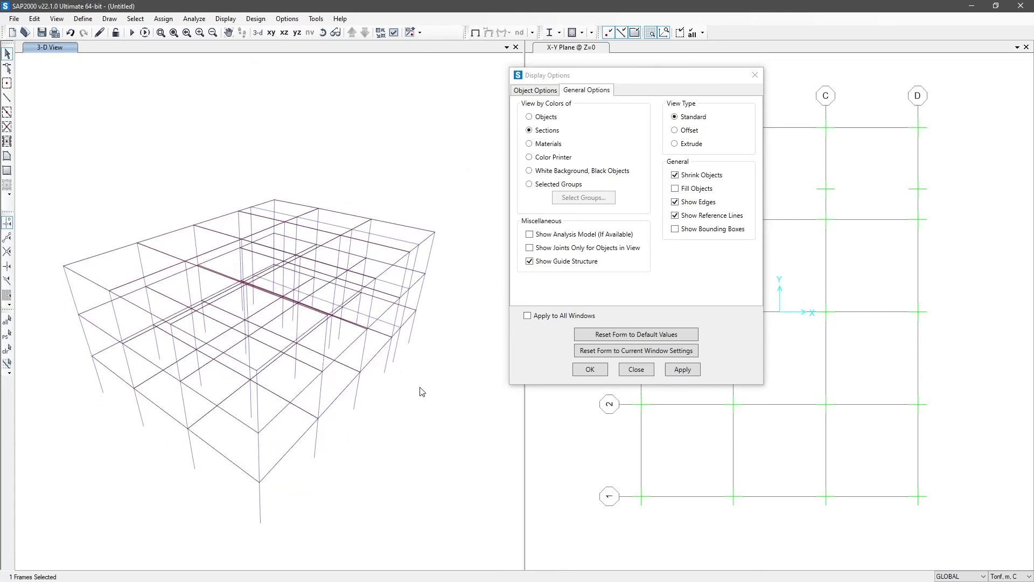
Turn off Shrink Objects and apply Fill Objects to the 3-D view, clear the selection and inspect the slabs.
click(674, 175)
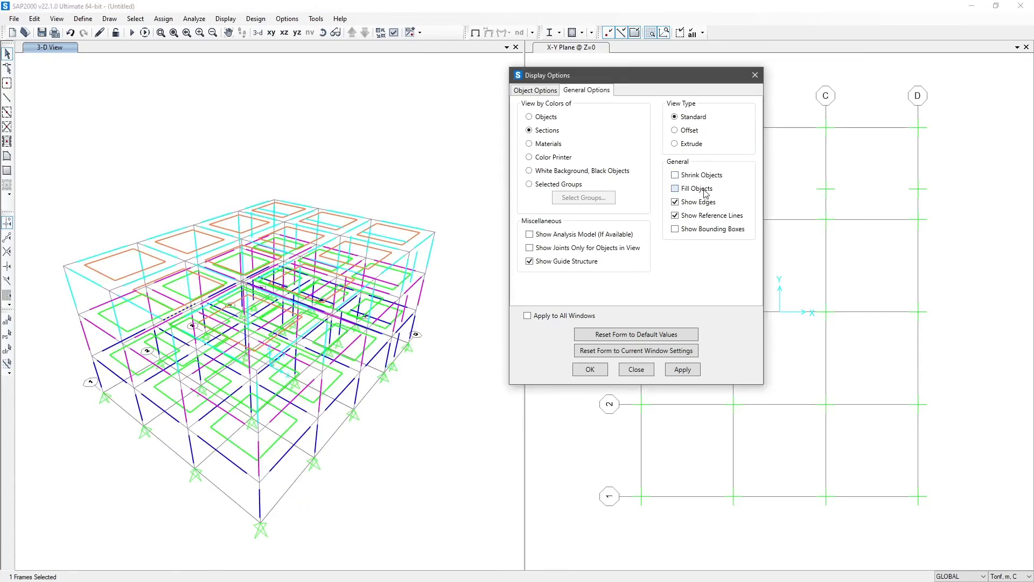
click(682, 370)
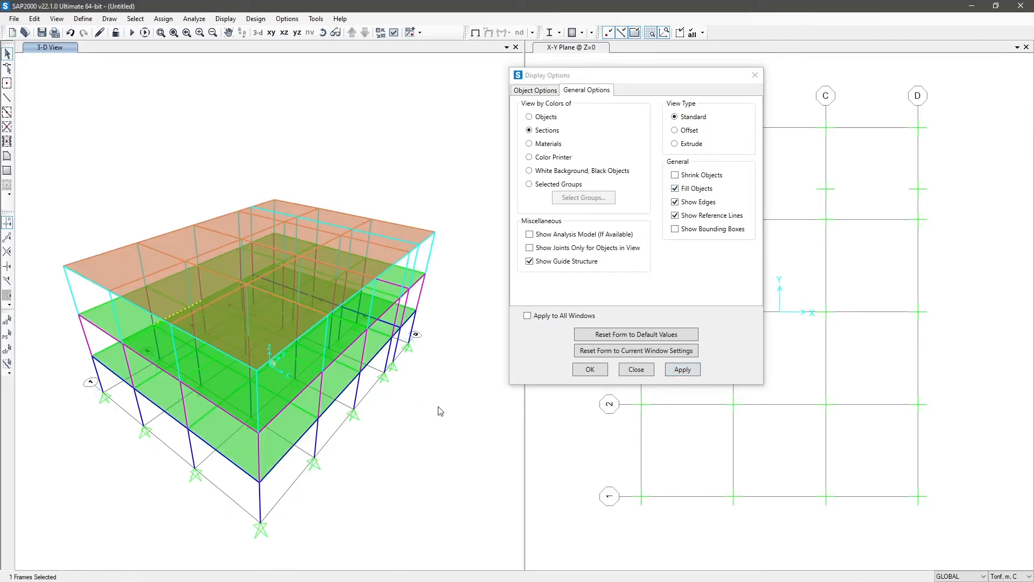
click(439, 430)
shift+middle_drag(293, 525, 451, 490)
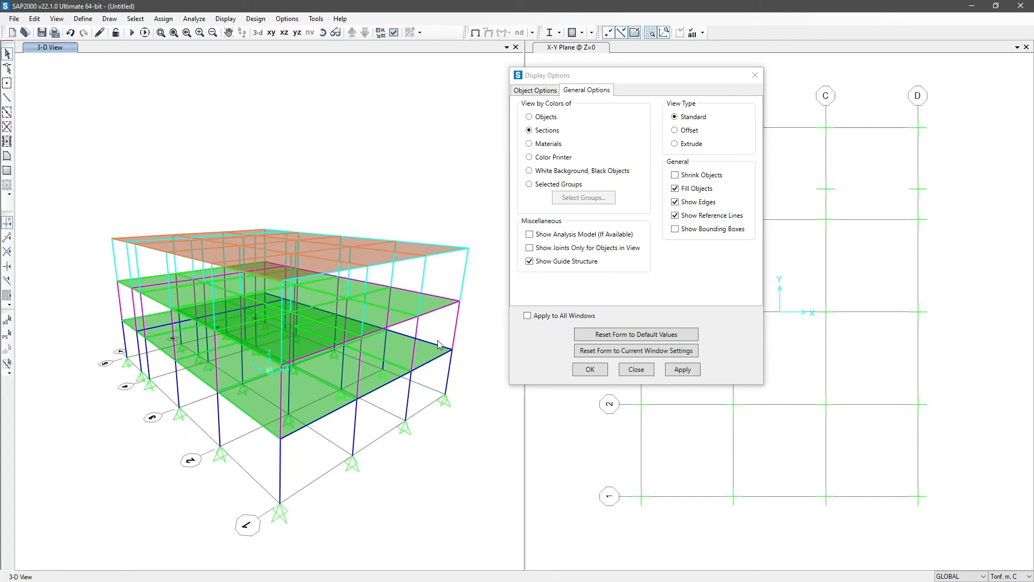
Apply the 3-D view without Fill Objects for comparison, and turn the slab fill back on.
click(675, 188)
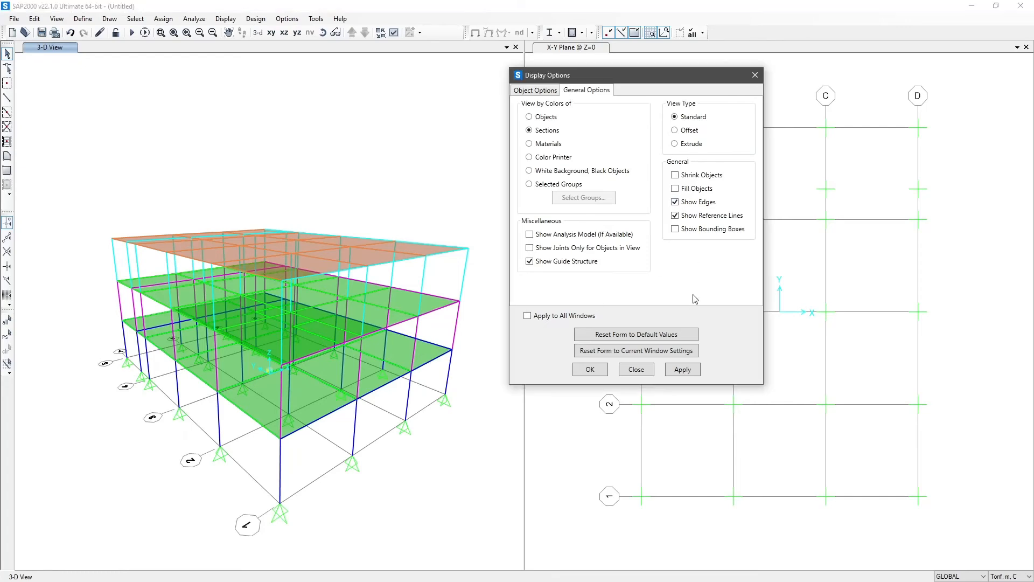
click(682, 369)
mouse_move(322, 464)
shift+middle_down()
mouse_move(357, 473)
mouse_move(346, 474)
shift+middle_up()
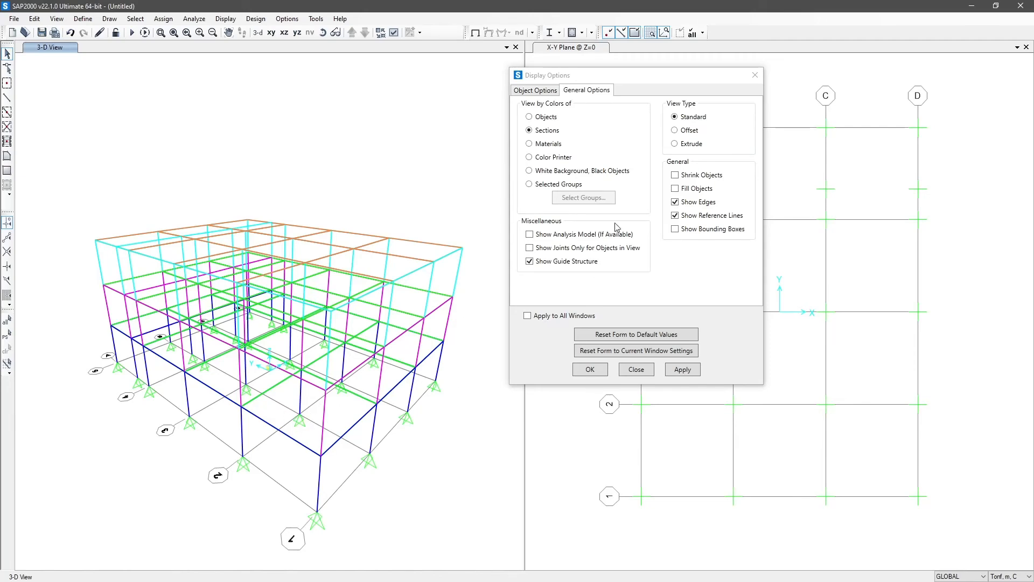
click(685, 189)
click(695, 370)
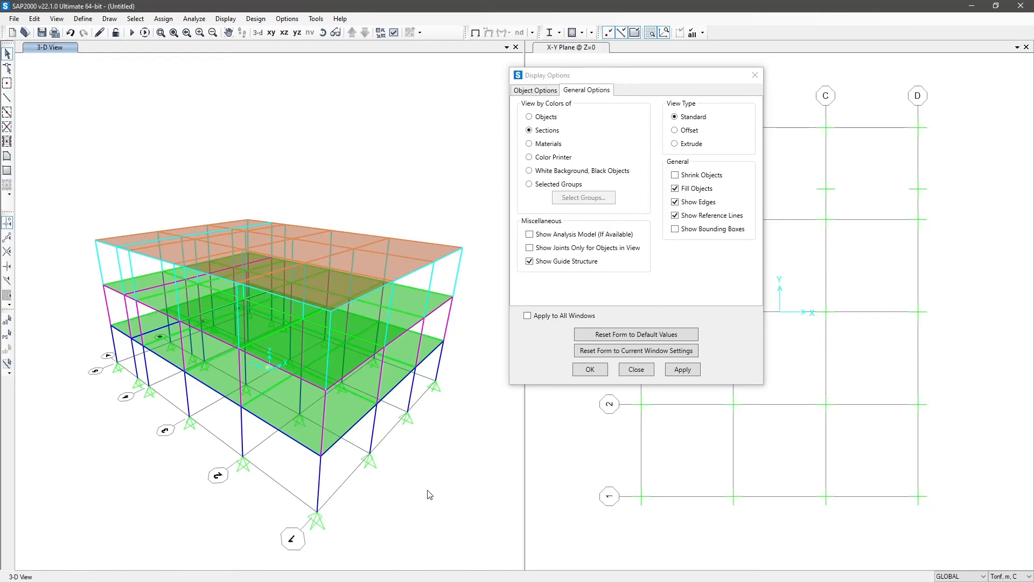
shift+middle_drag(427, 491, 400, 446)
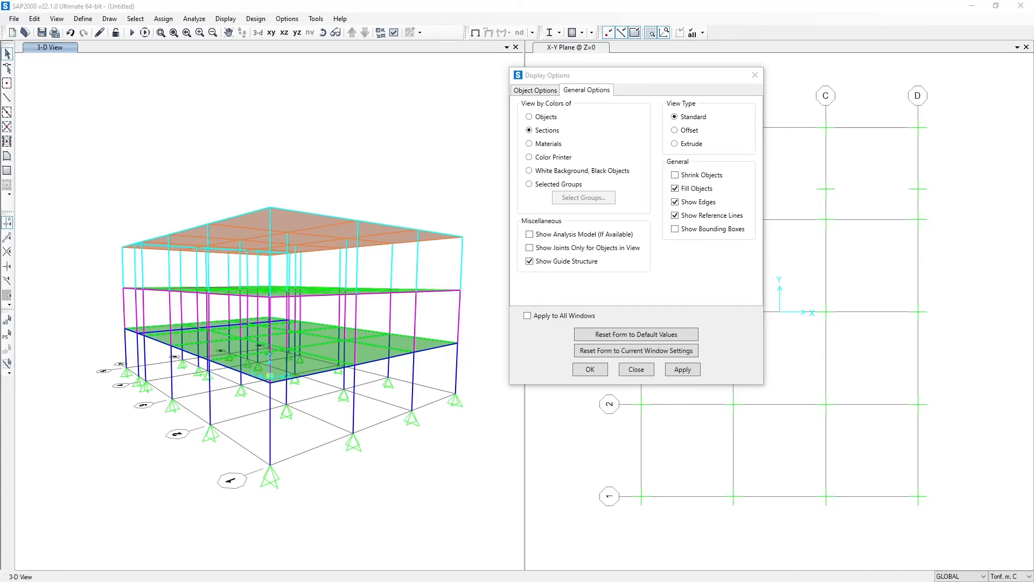
Hide the slab edges in the 3-D view for comparison, and apply Show Edges again.
click(700, 203)
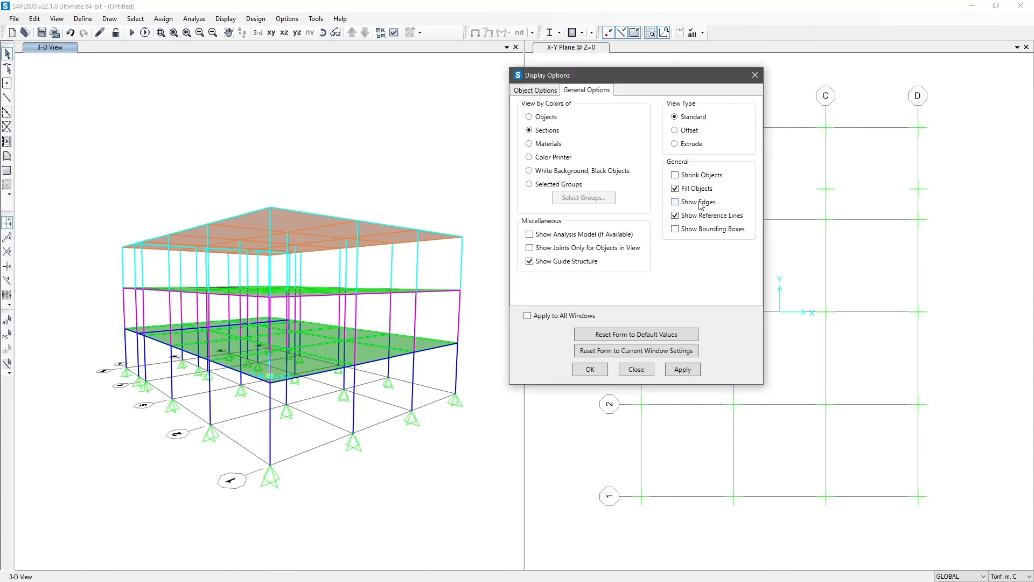
click(679, 370)
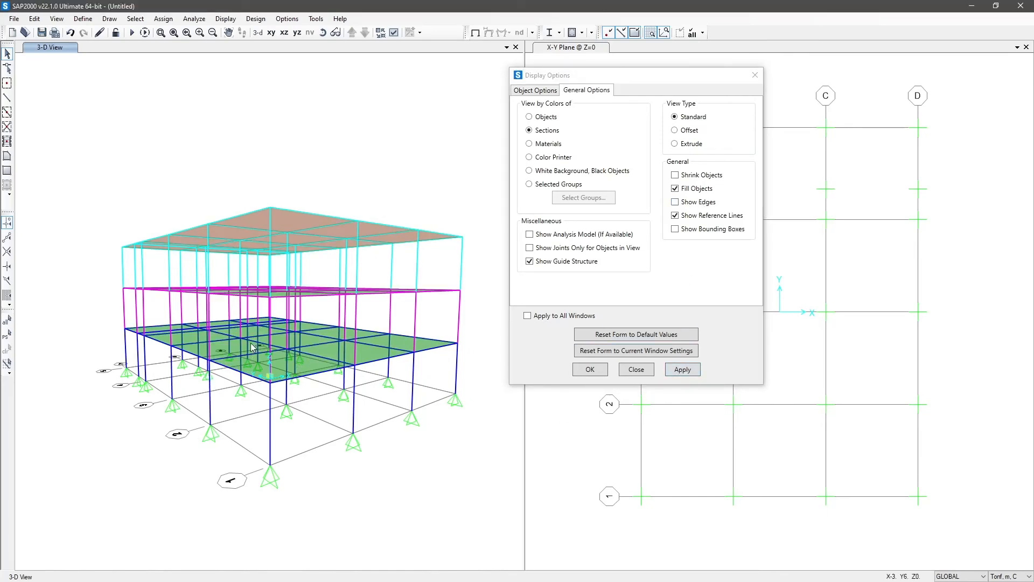
shift+middle_drag(348, 416, 372, 477)
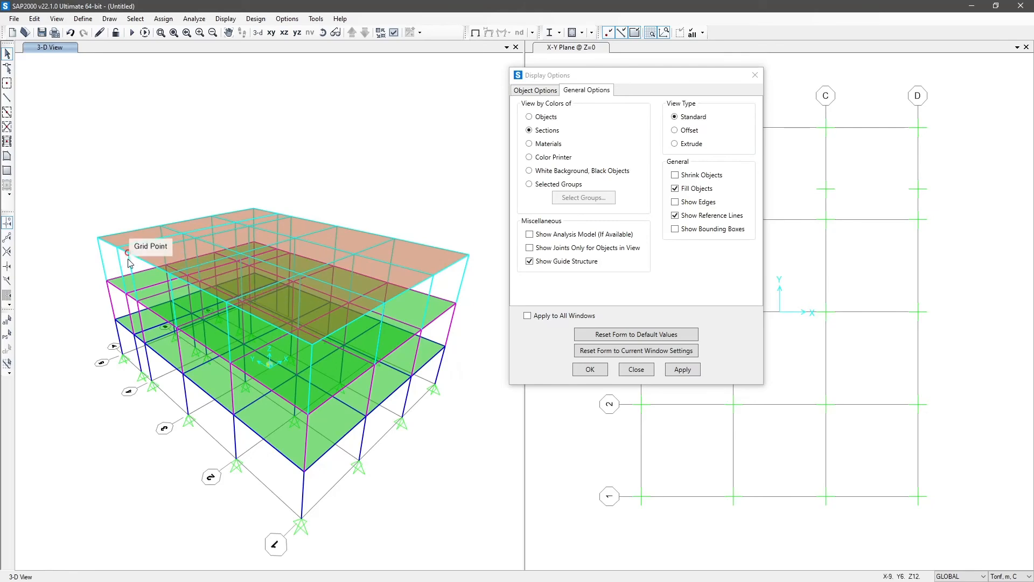
click(675, 202)
click(682, 370)
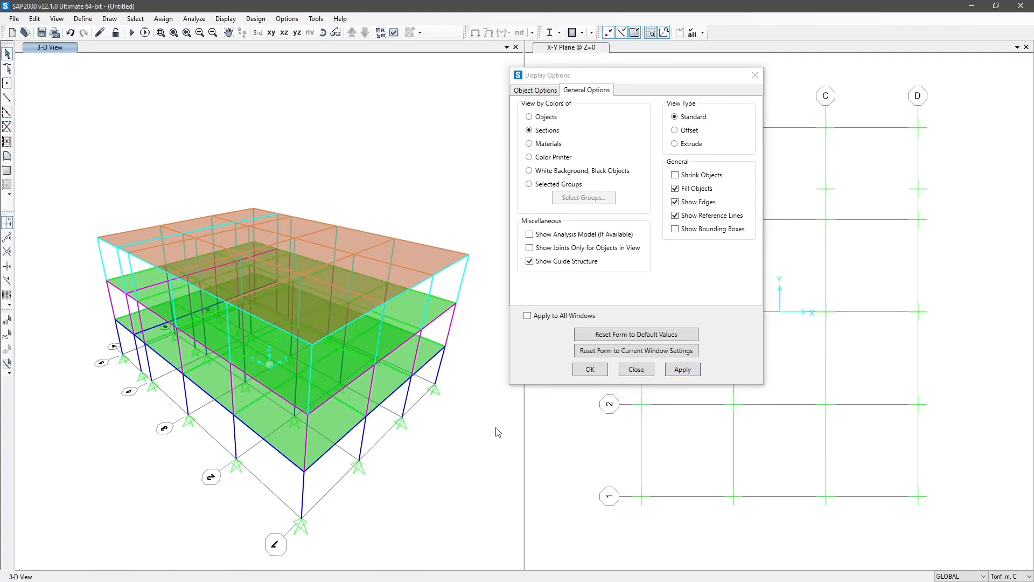
Turn off Show Edges for the 3-D view and inspect the filled slabs without edge lines.
click(700, 203)
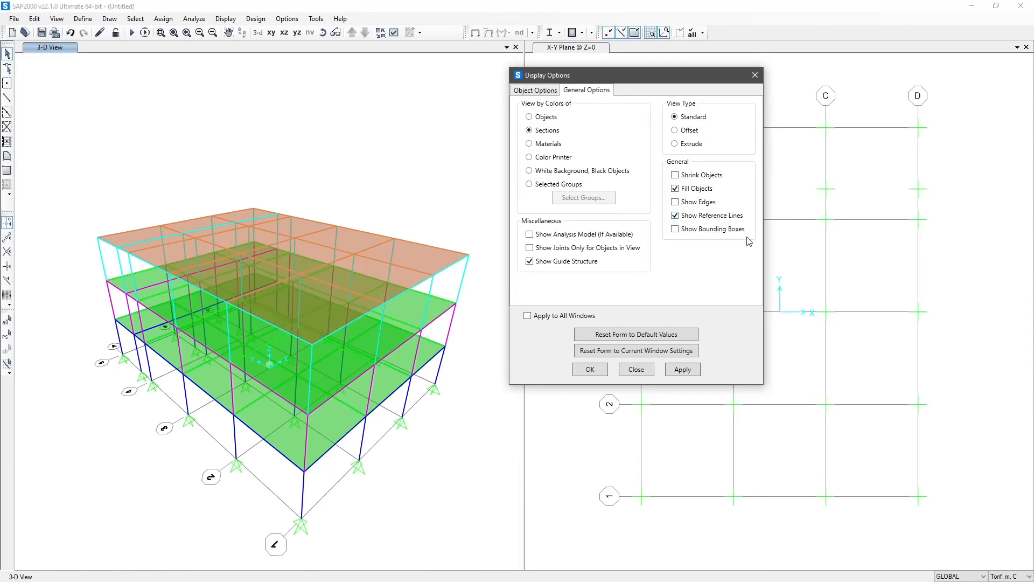
middle_drag(221, 511, 215, 382)
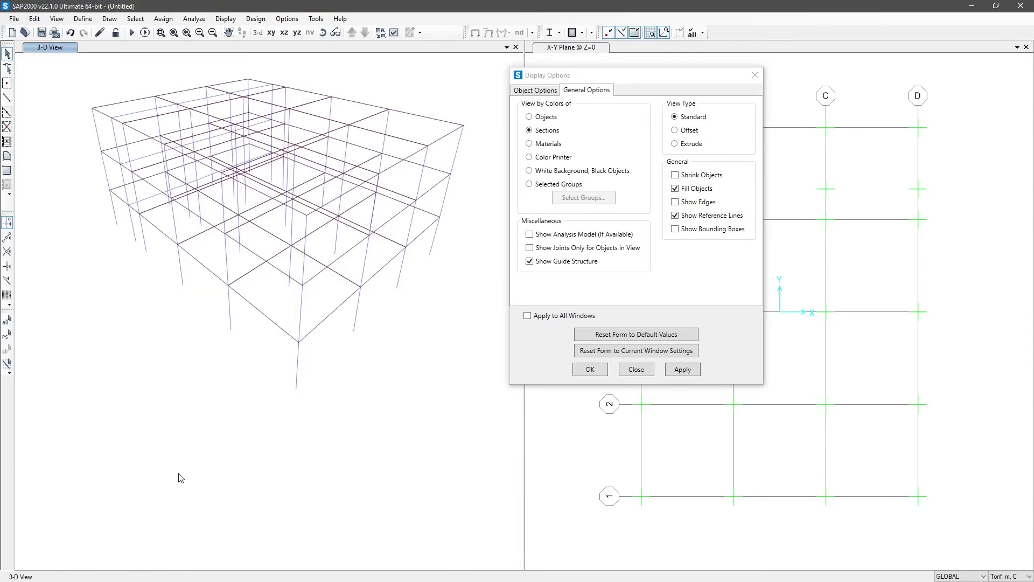
middle_drag(434, 360, 412, 476)
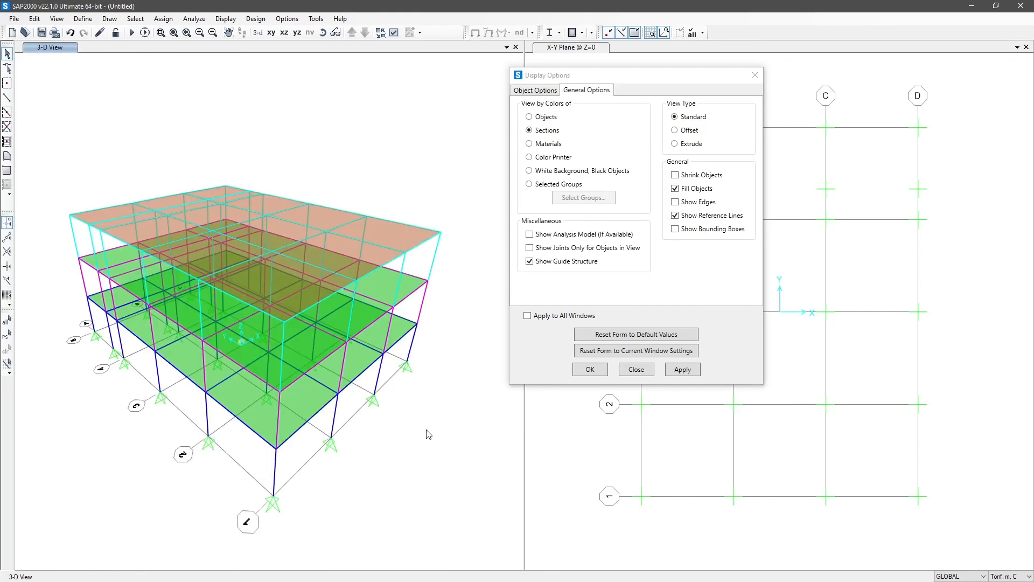
Apply Show Bounding Boxes to the 3-D view and inspect the boxes around the corner column and beams up close.
click(714, 233)
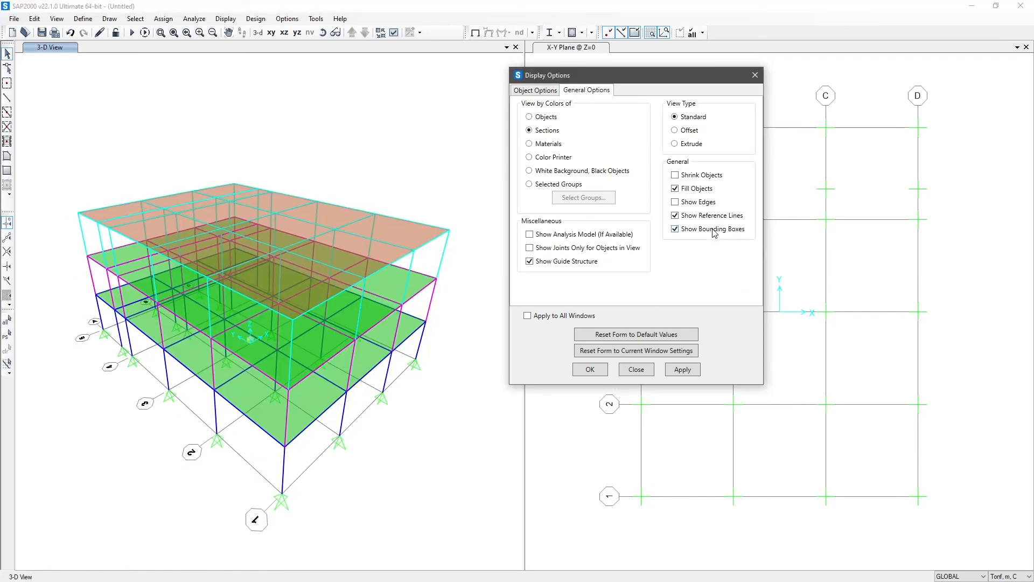
click(692, 372)
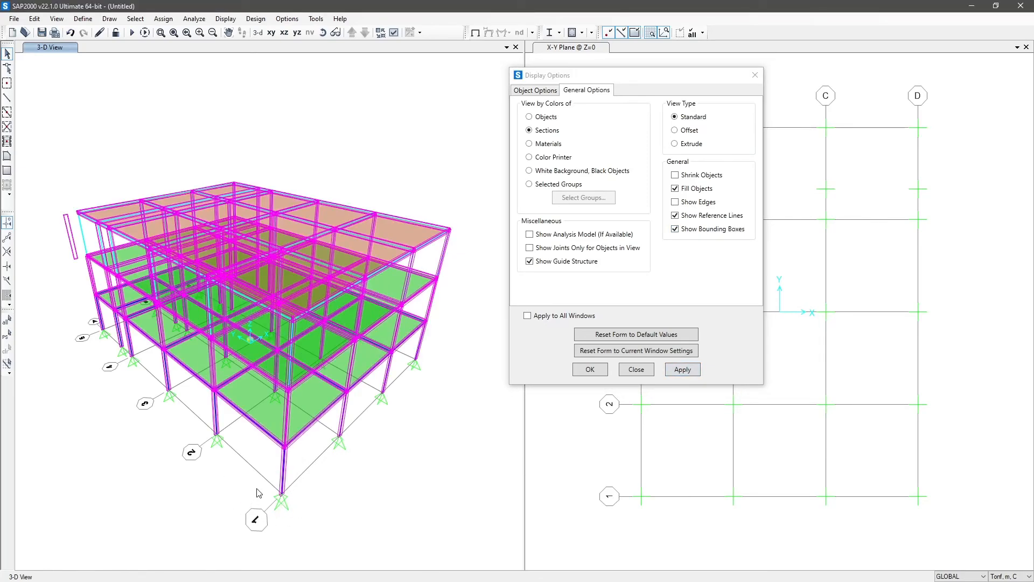
scroll(256, 493, up, 5)
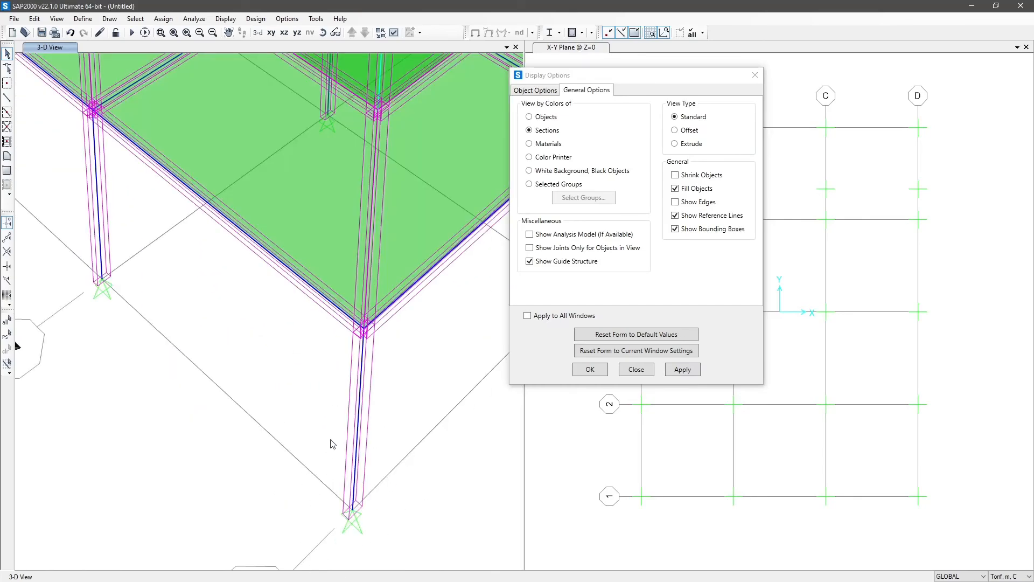
Turn off Show Bounding Boxes and restore the default 3-D view of the whole building.
click(717, 233)
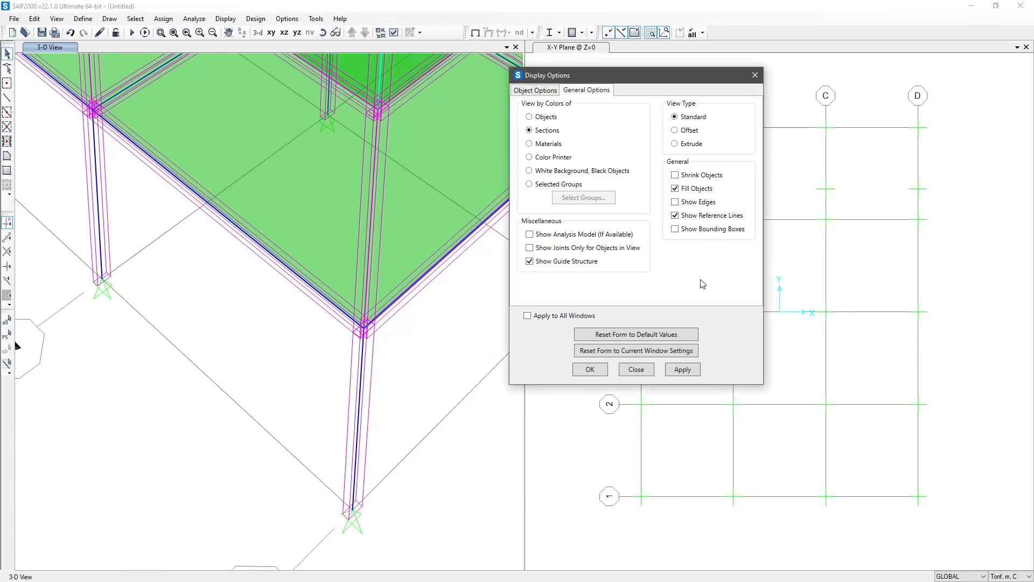
click(682, 370)
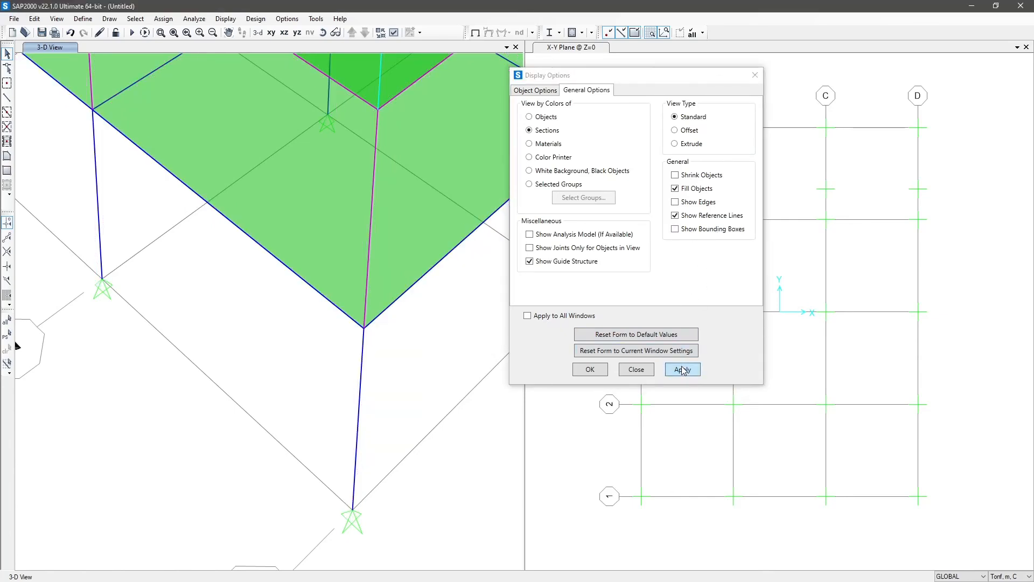
click(258, 32)
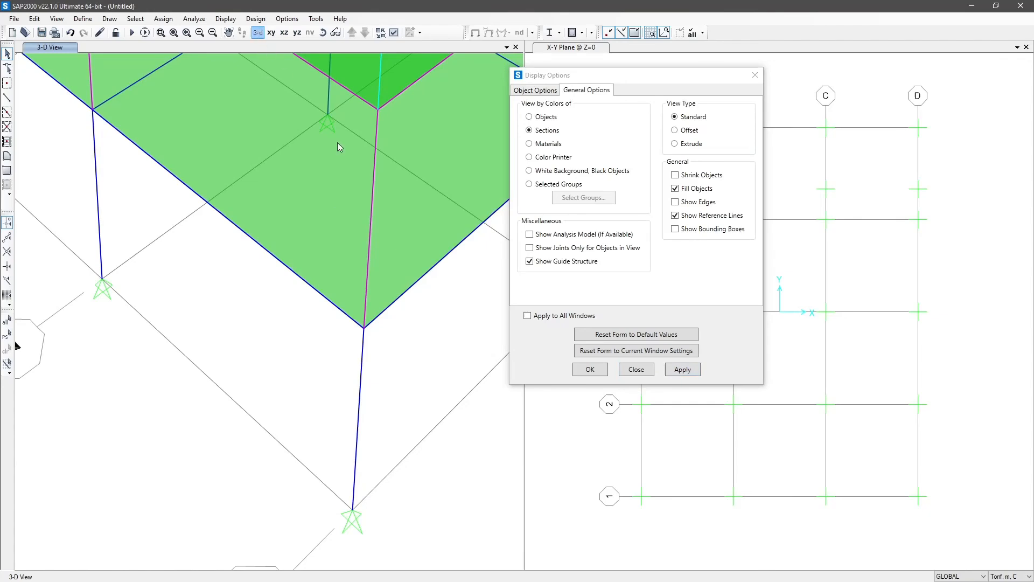
click(636, 369)
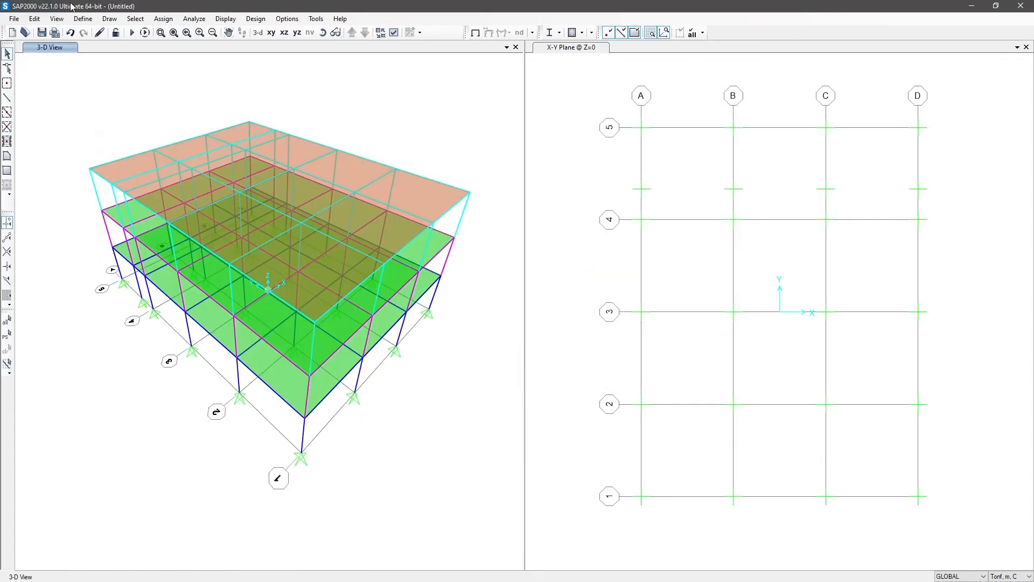
Limit the 3-D view to a minimum X of -3 m and a maximum Z of 4 m, and inspect the remaining part.
click(82, 20)
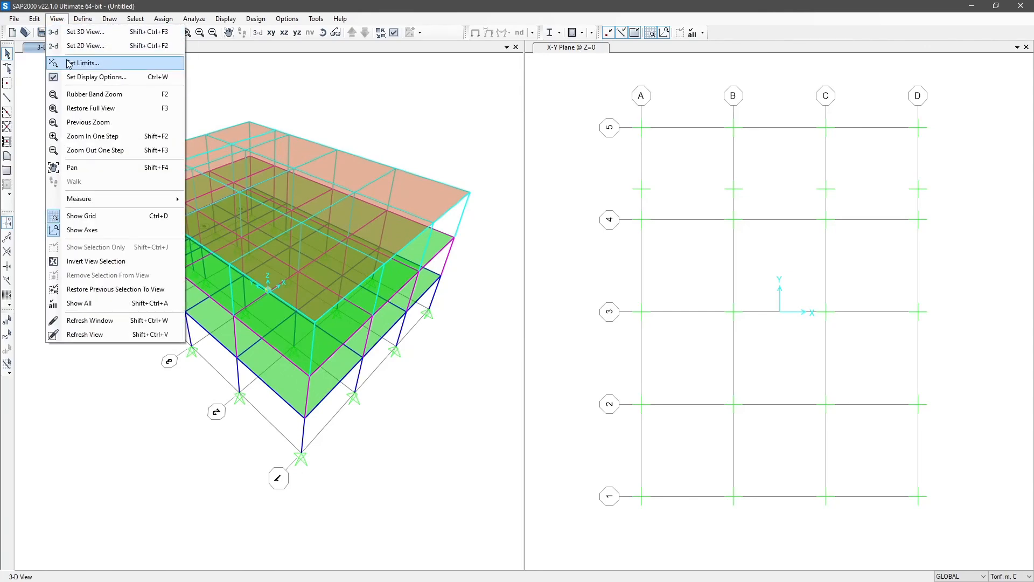
click(70, 64)
drag(446, 194, 711, 93)
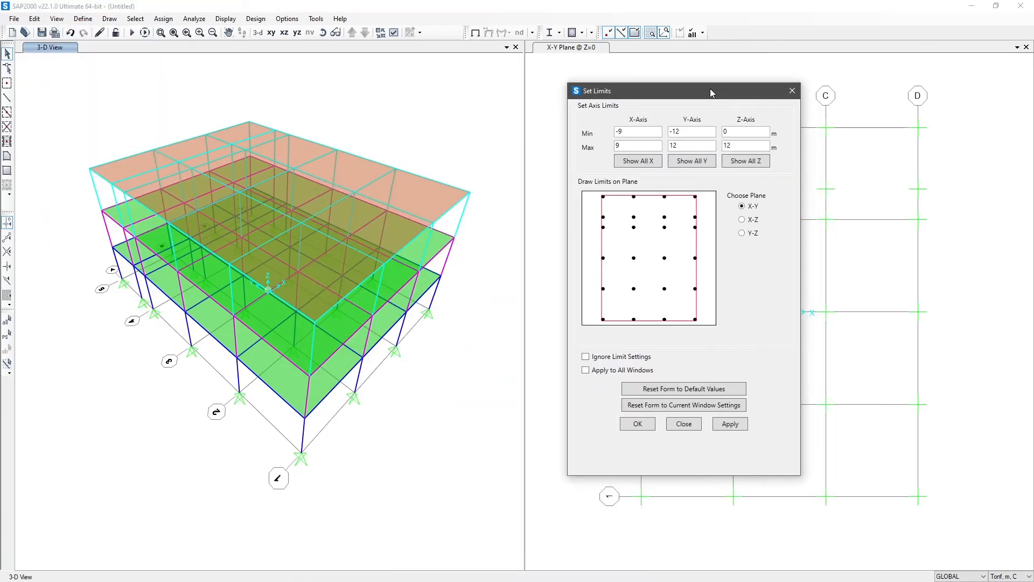
drag(623, 132, 573, 141)
click(765, 141)
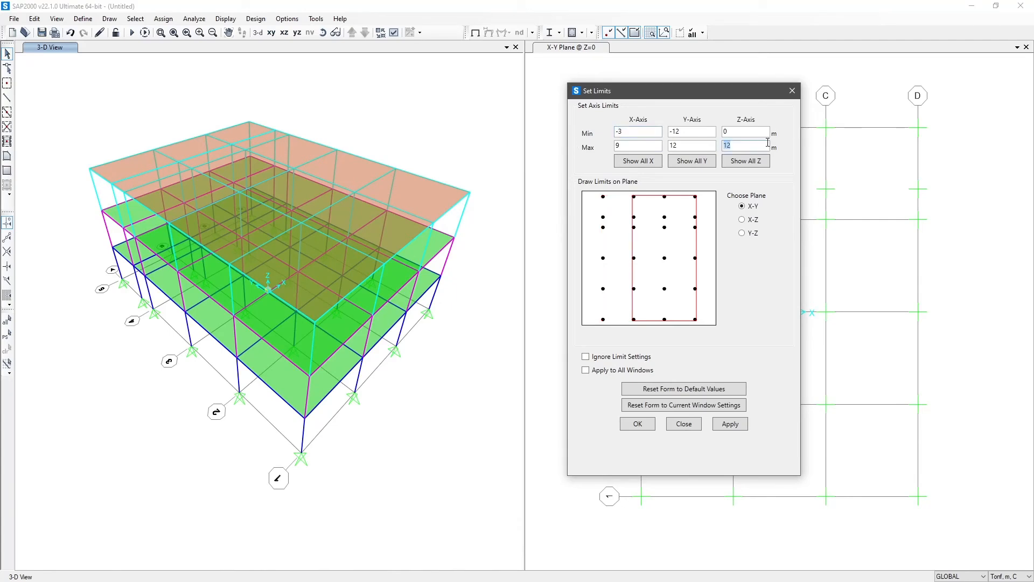
text(4)
click(738, 425)
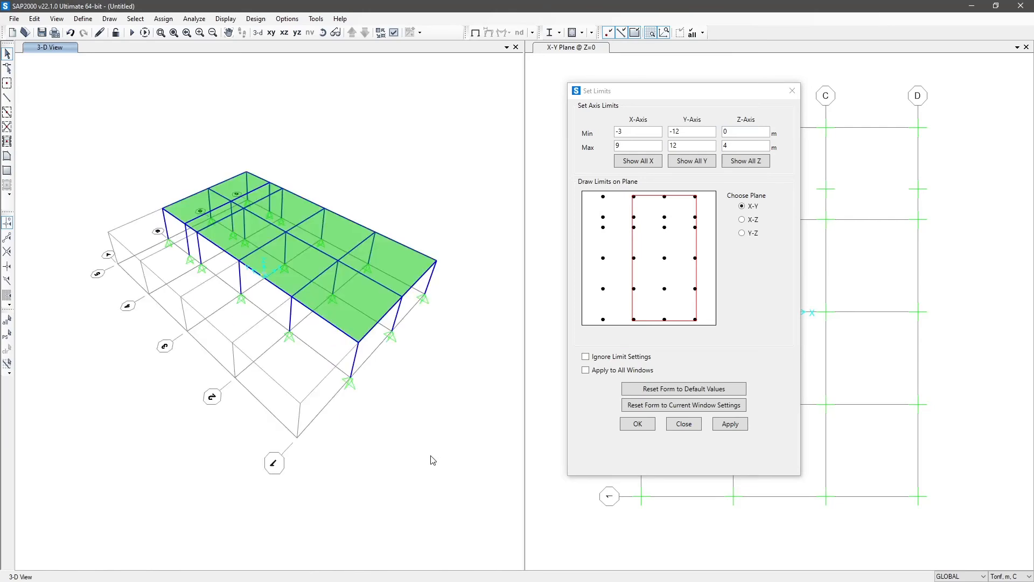
middle_drag(421, 484, 432, 472)
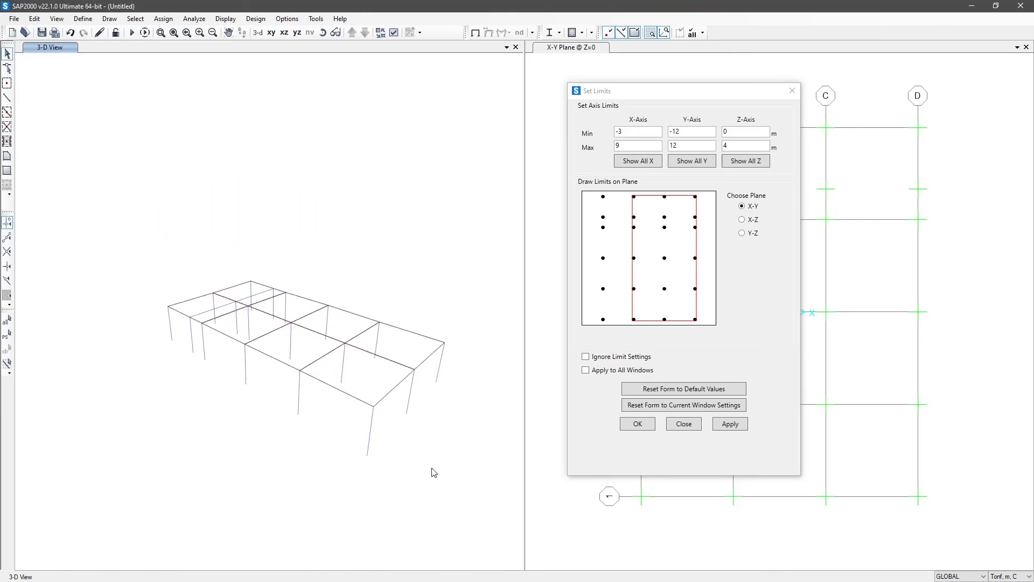
middle_drag(365, 489, 378, 435)
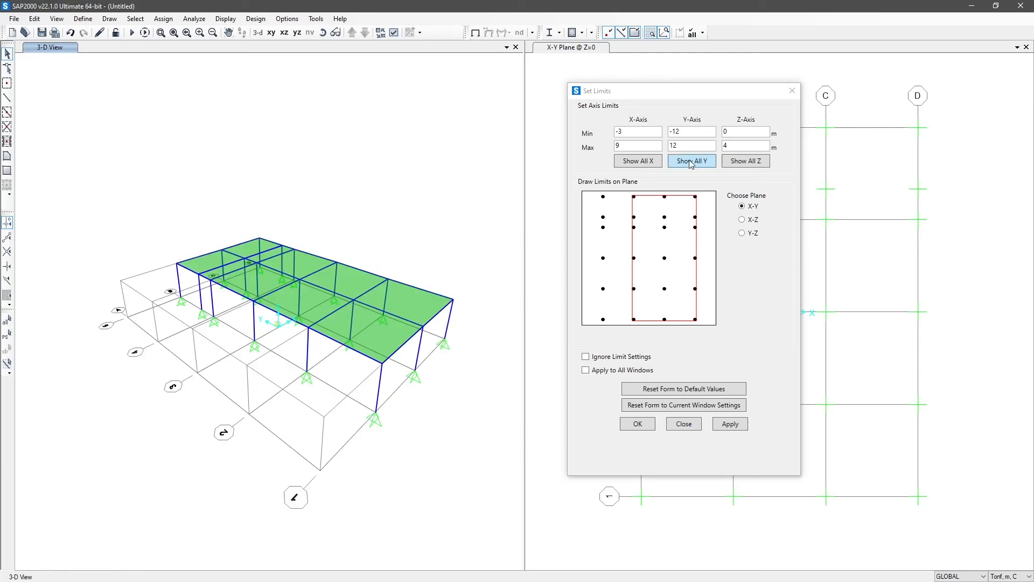
Restore the full X-axis and Z-axis limits so the 3-D view covers the entire building.
click(638, 160)
click(745, 160)
click(637, 423)
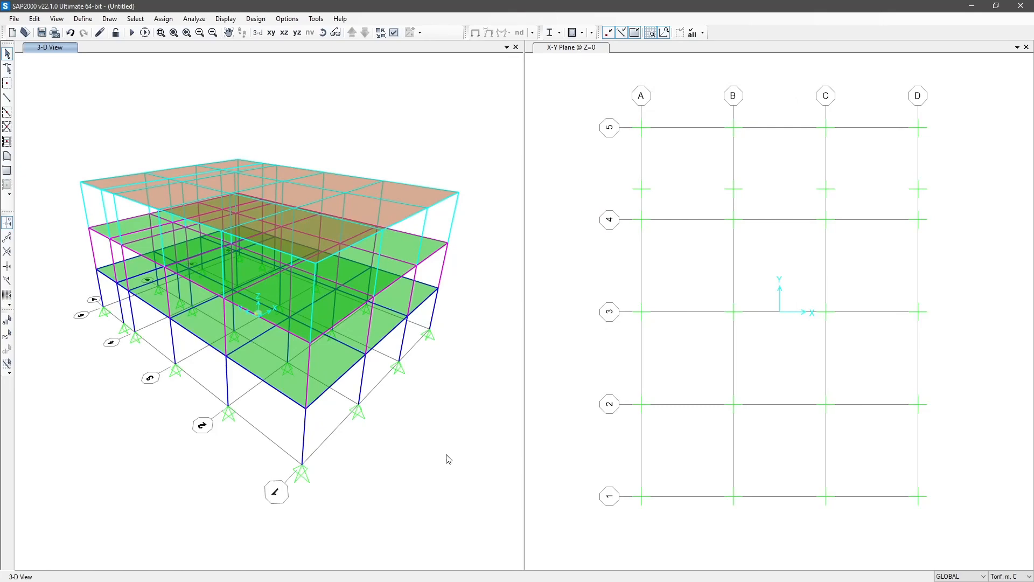
Isolate the bay between grid lines A and B across all storeys with Show Selection Only, and restore the full model with Show All.
shift+middle_drag(461, 496, 330, 454)
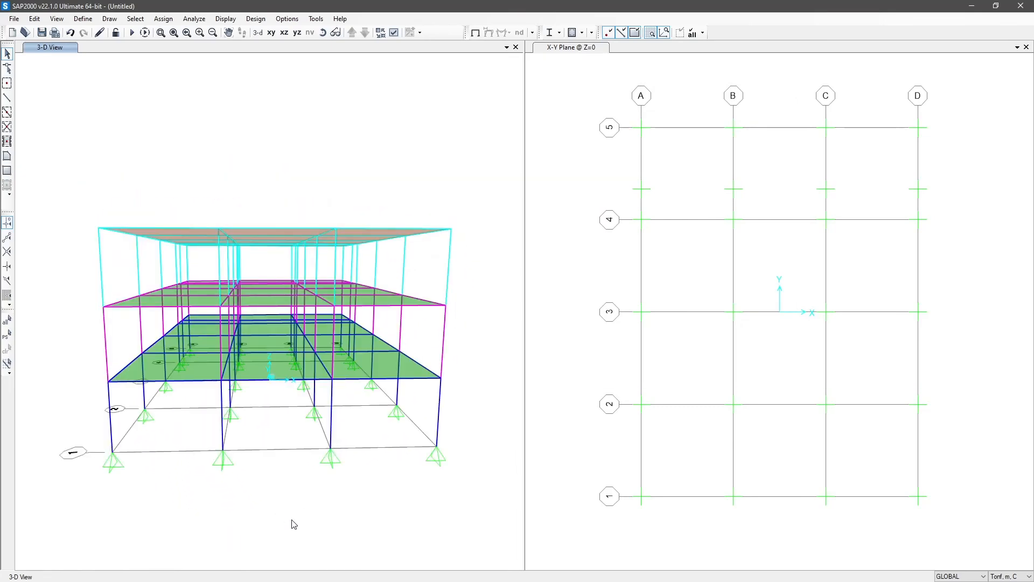
shift+middle_drag(293, 524, 300, 510)
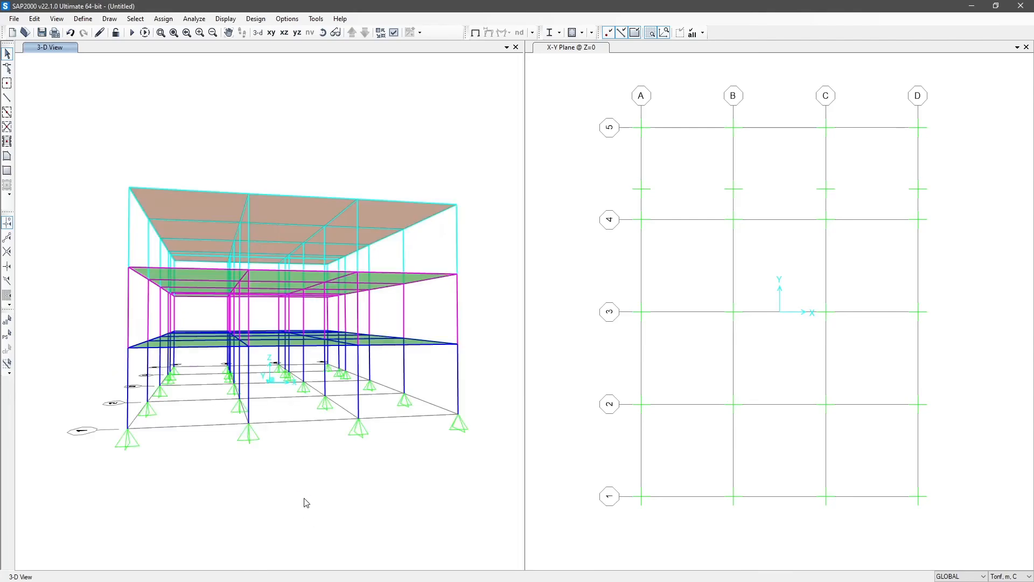
drag(197, 502, 76, 113)
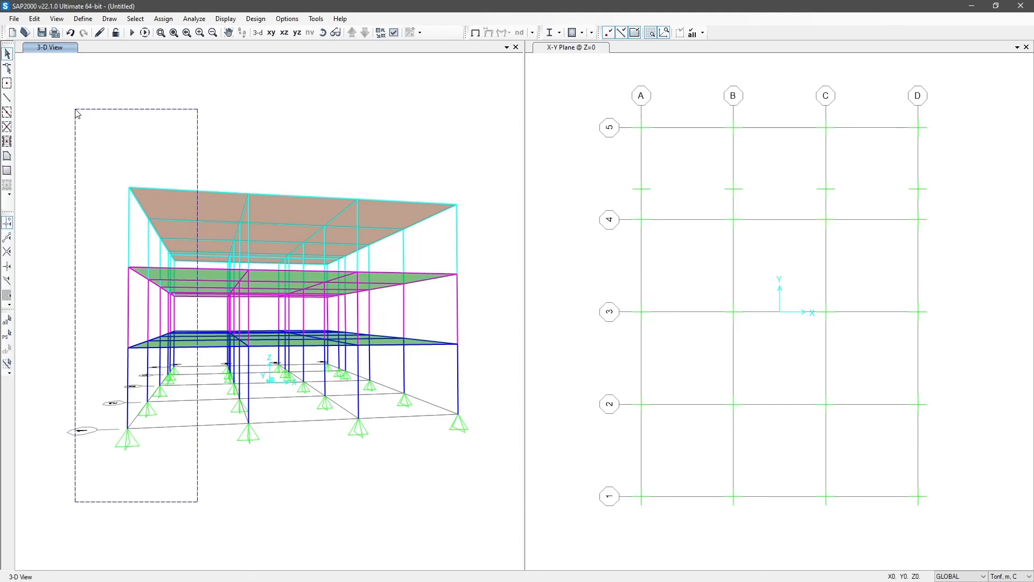
drag(77, 114, 76, 114)
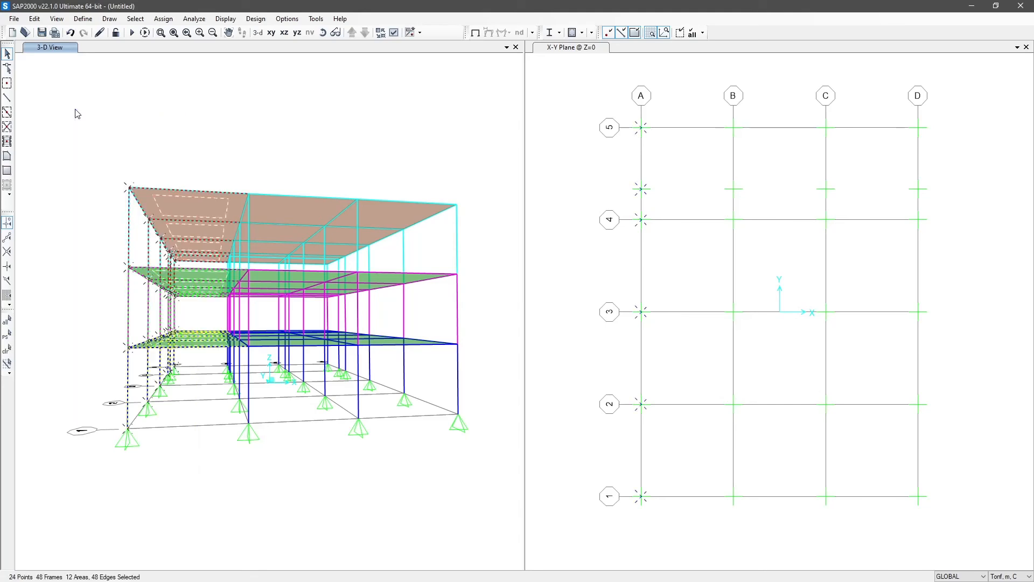
right_click(436, 94)
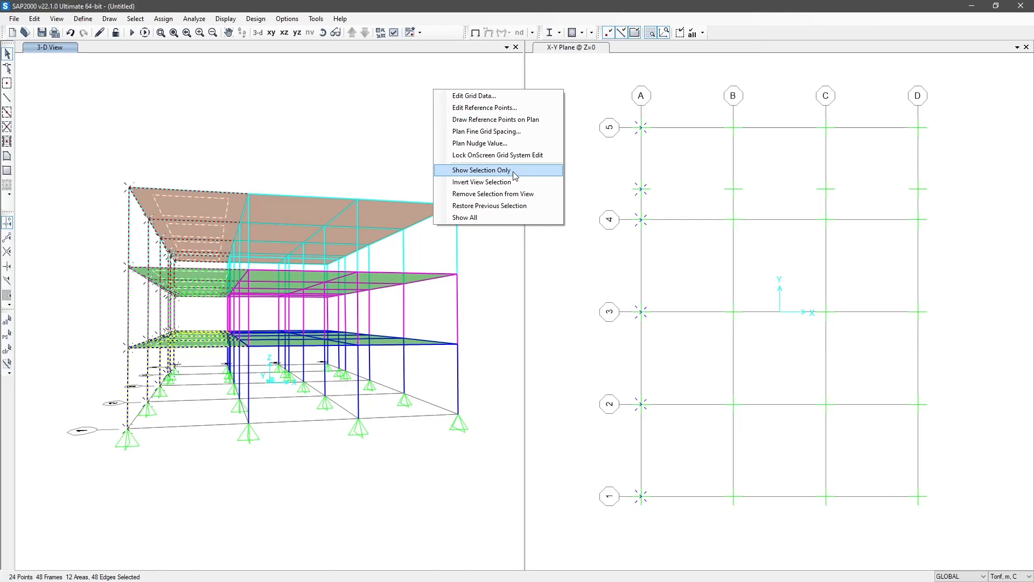
click(514, 171)
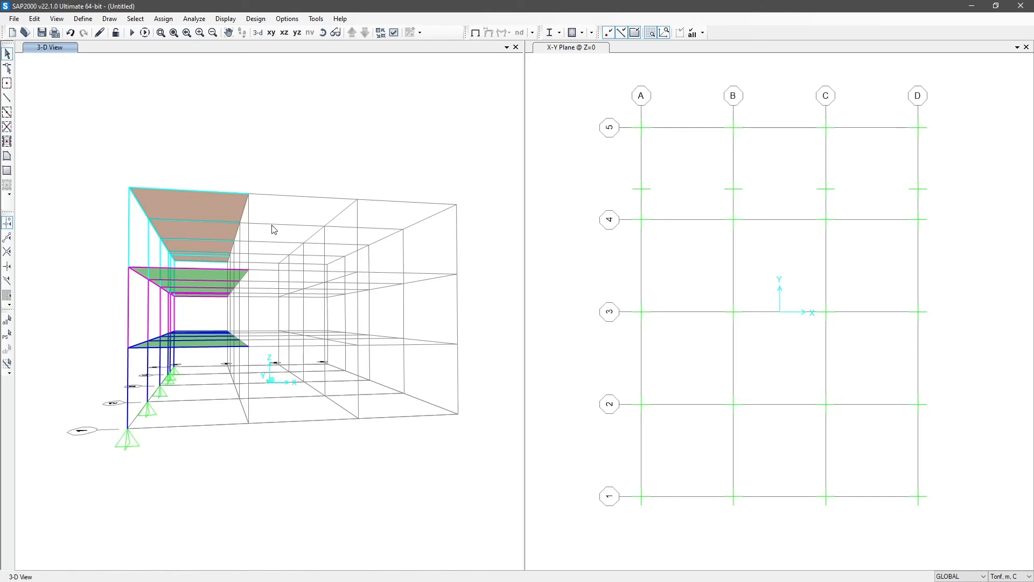
right_click(324, 113)
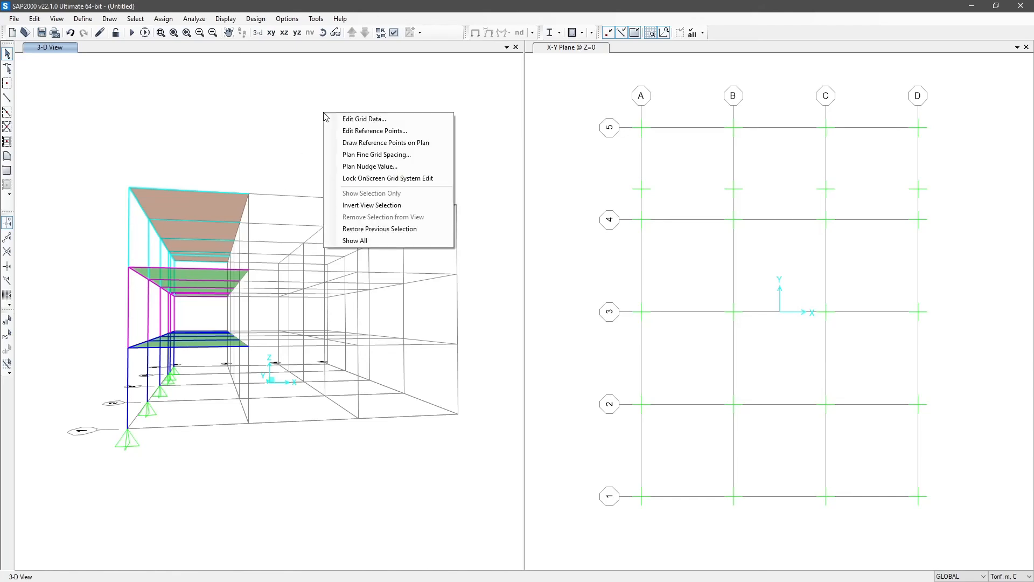
click(374, 242)
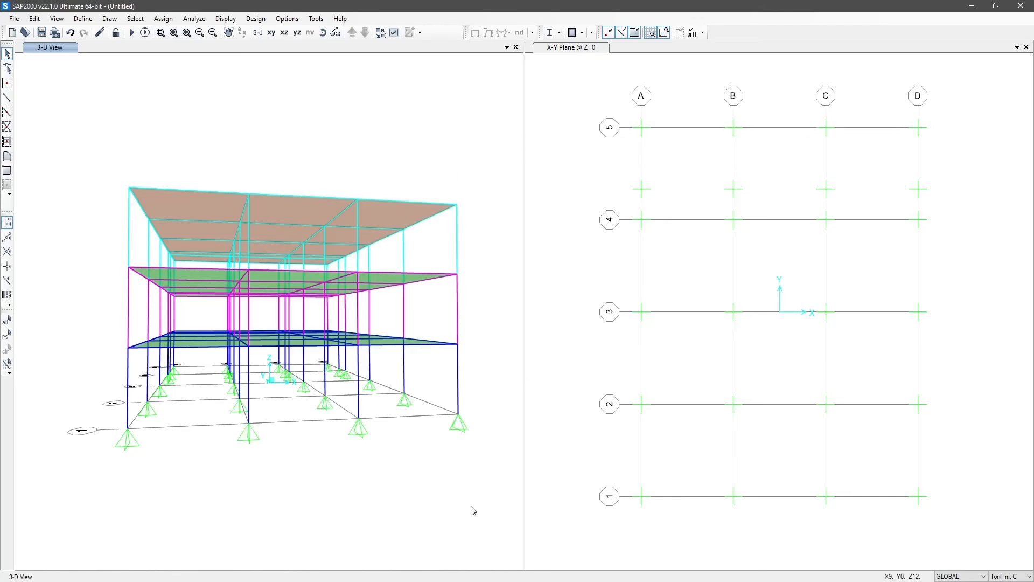
Show only the bay between grid lines A and B again and apply Invert View Selection.
drag(207, 482, 80, 98)
right_click(160, 86)
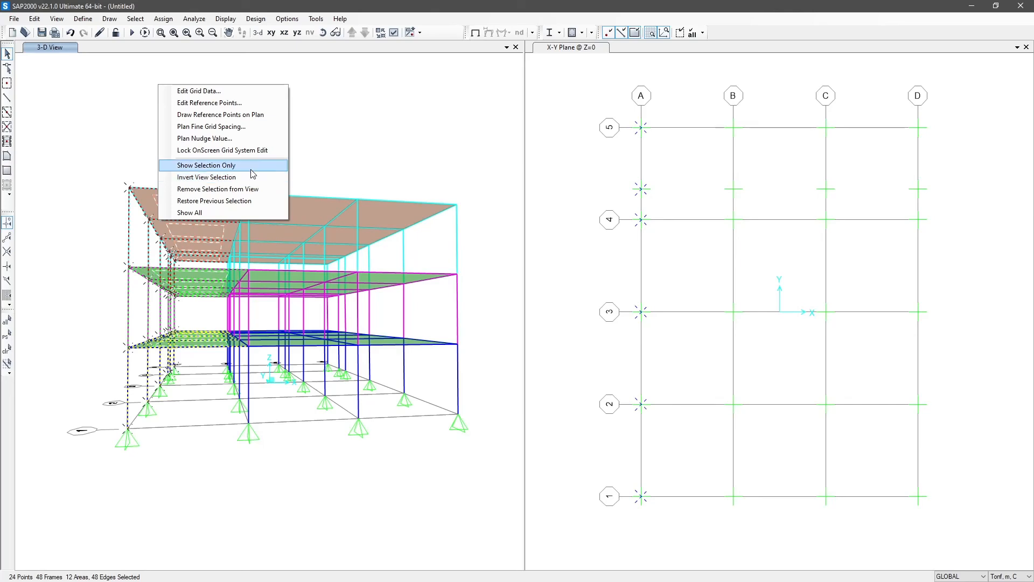
click(230, 165)
right_click(319, 103)
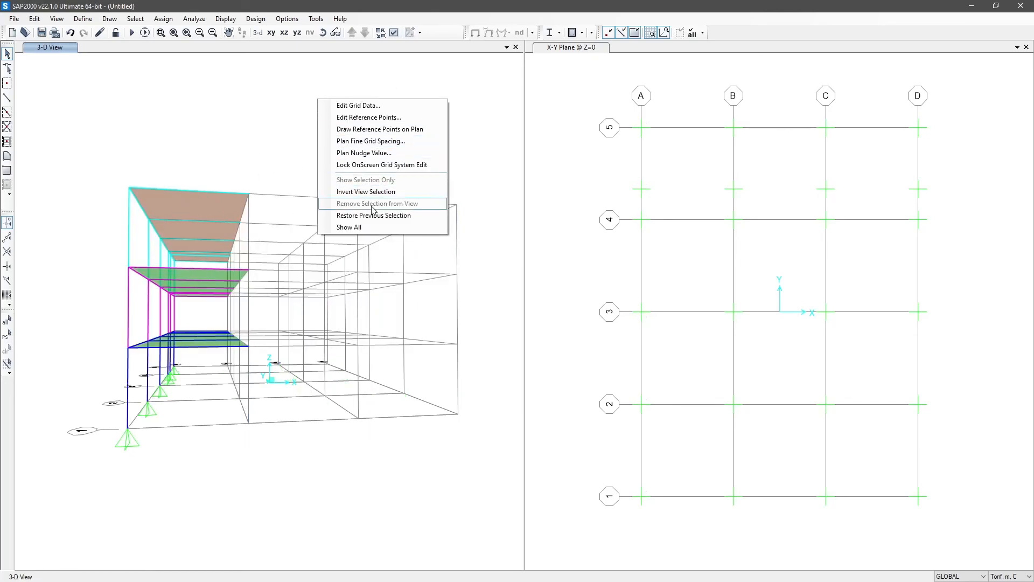
click(388, 193)
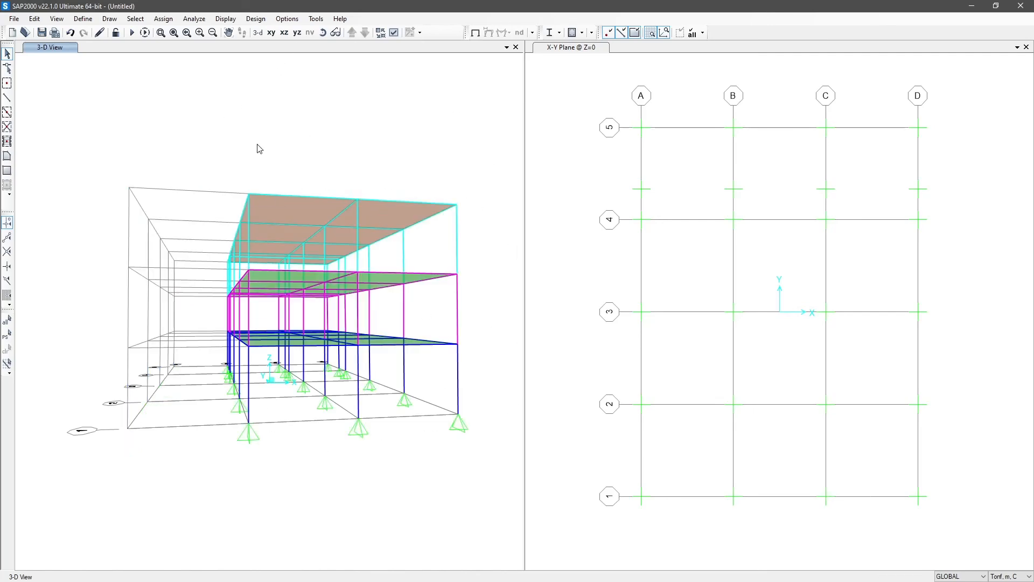
Show all objects again and remove the bay between grid lines A and B from the 3-D view.
right_click(221, 138)
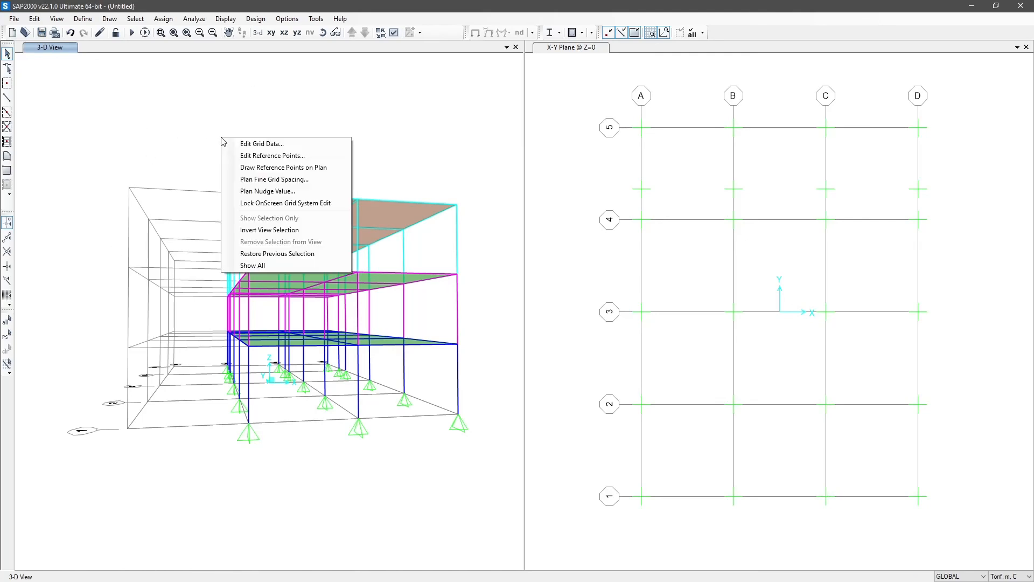
click(285, 266)
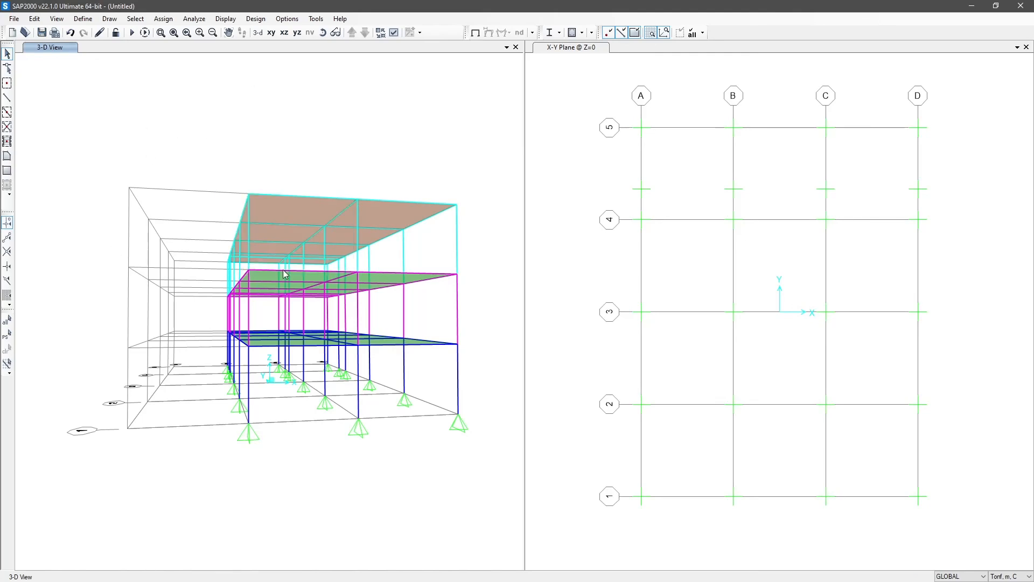
drag(199, 462, 98, 139)
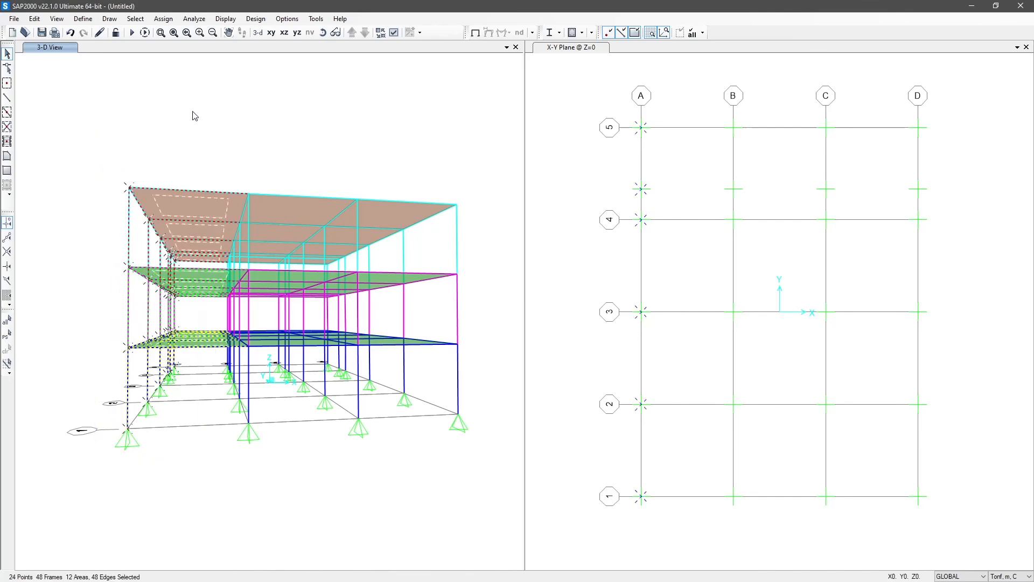
right_click(224, 102)
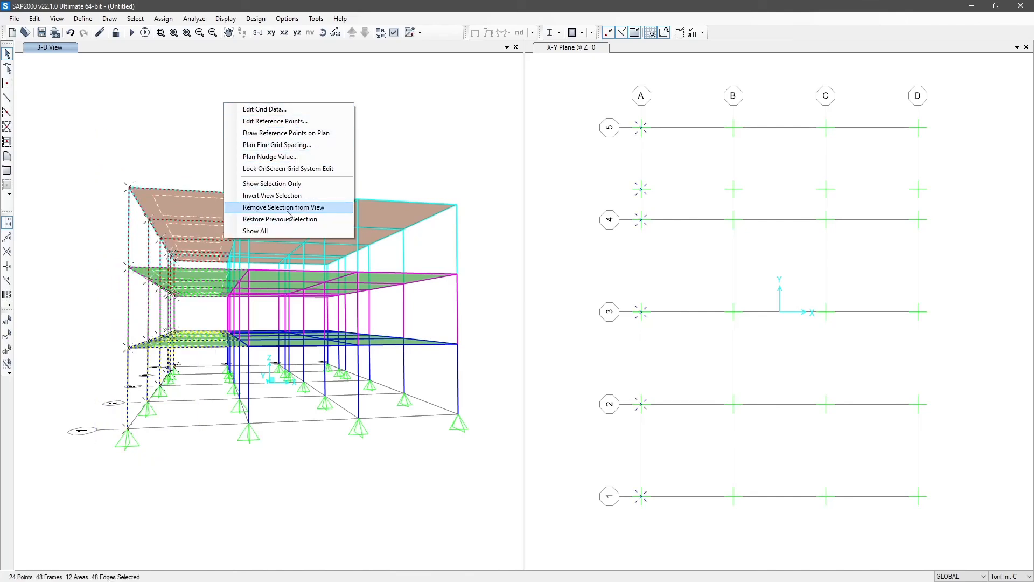
click(329, 214)
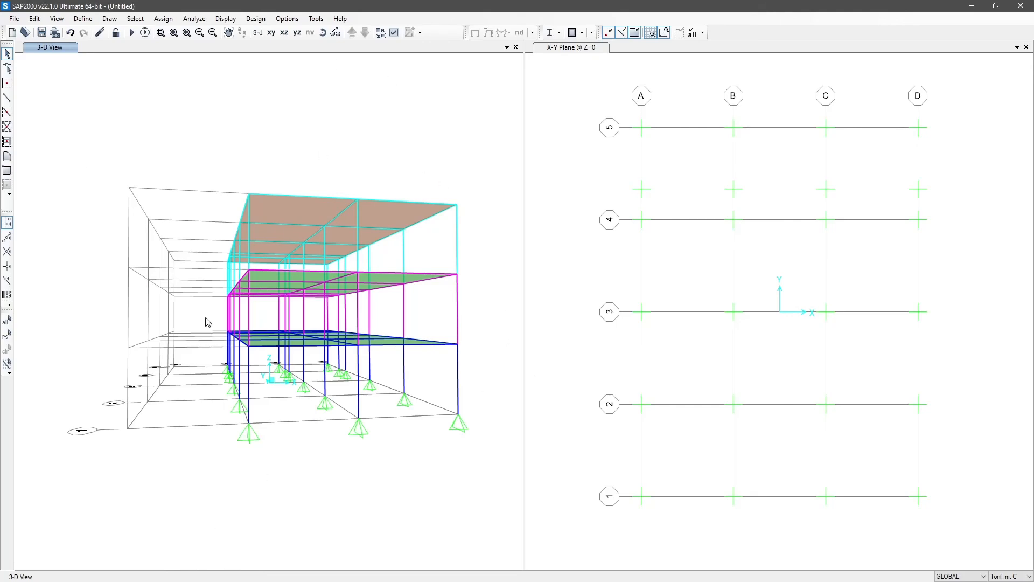
Show all objects again, then remove both the bay between grid lines A and B and the two upper storeys from the 3-D view.
right_click(240, 116)
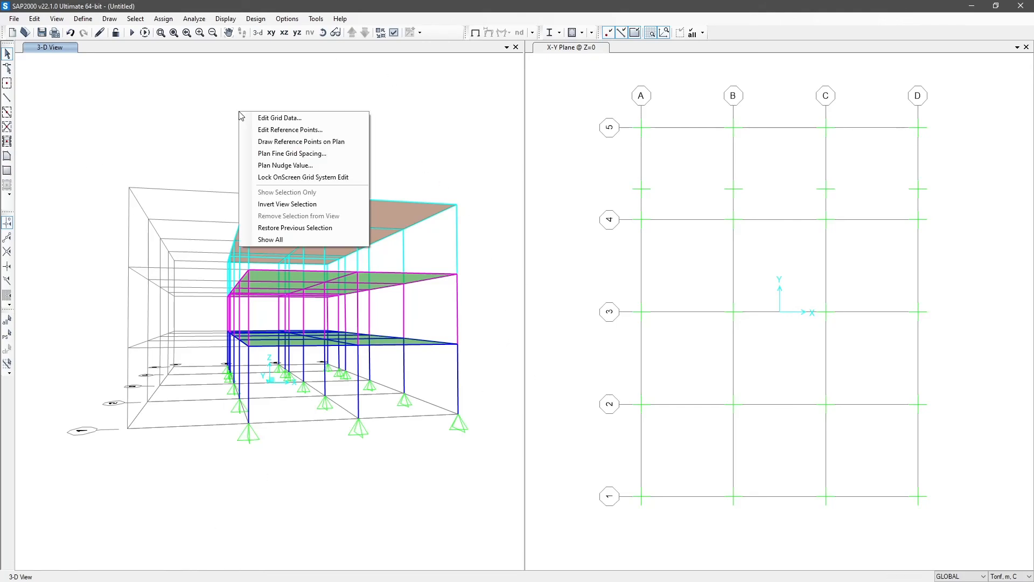
click(272, 240)
drag(222, 498, 77, 106)
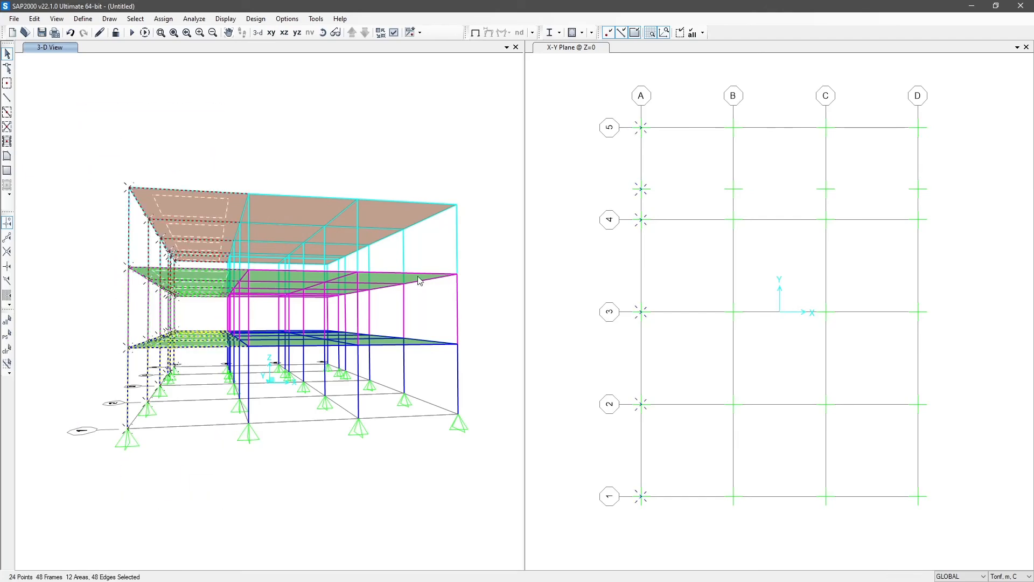
drag(485, 312, 97, 105)
right_click(98, 102)
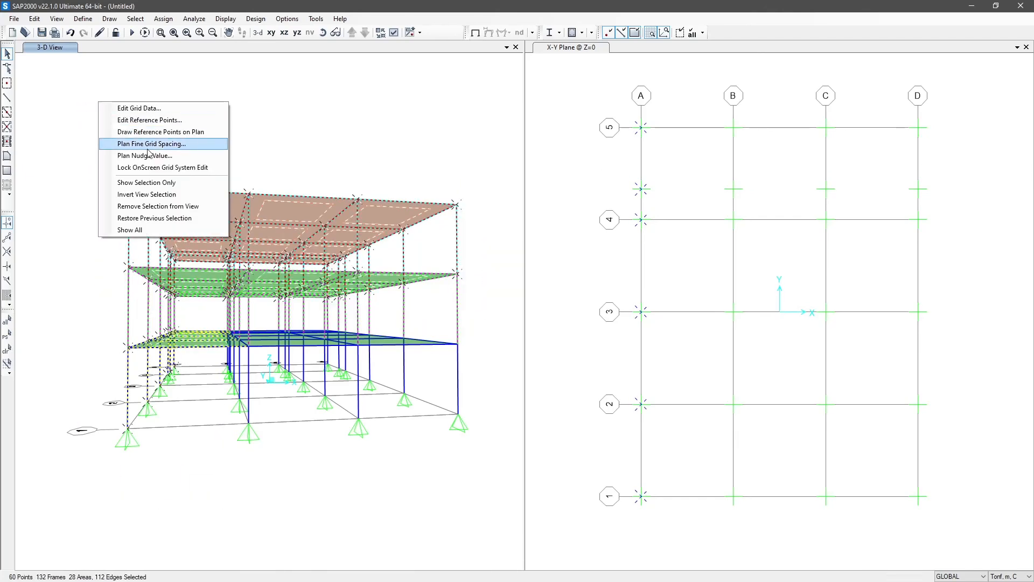
click(168, 207)
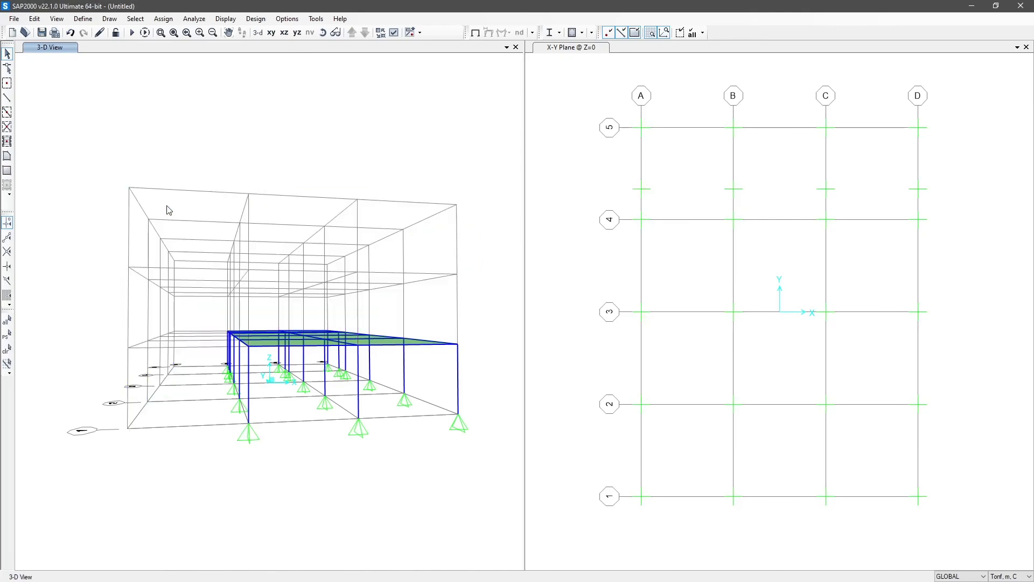
Reset to the default 3-D view and inspect the remaining first-storey frame and slabs between grid lines B and D from several angles.
click(258, 33)
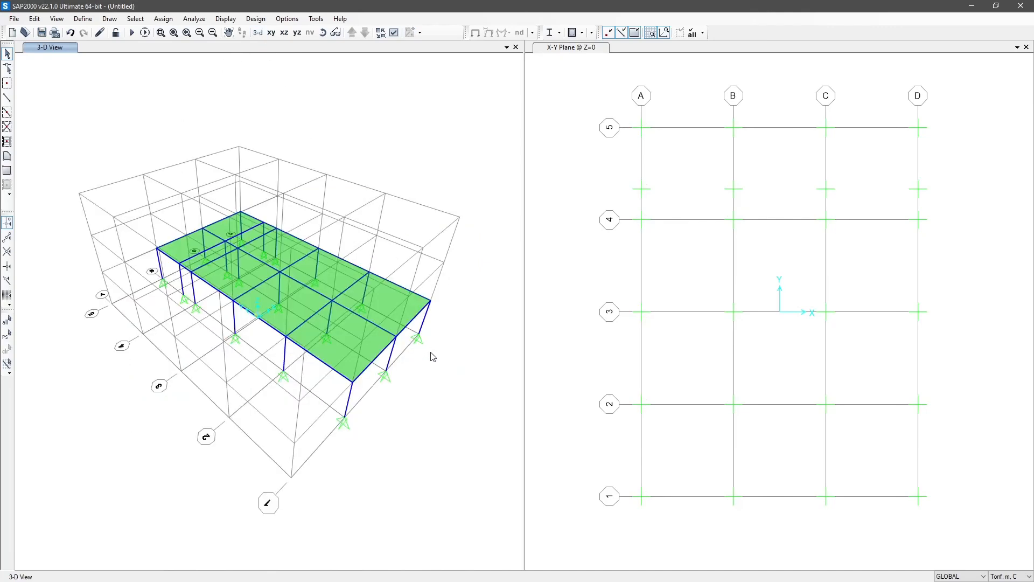
shift+middle_drag(462, 467, 466, 438)
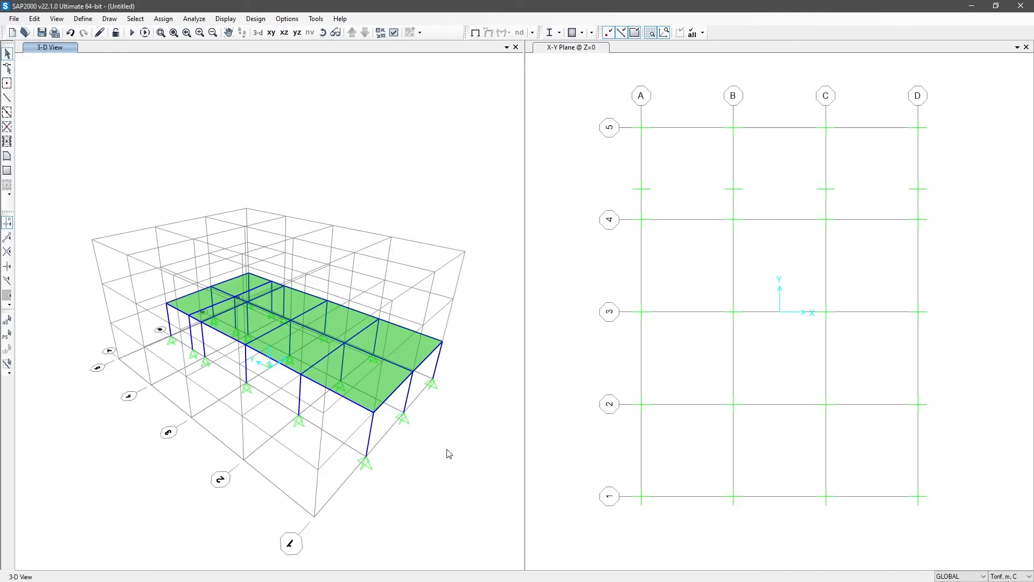
shift+middle_drag(449, 453, 357, 270)
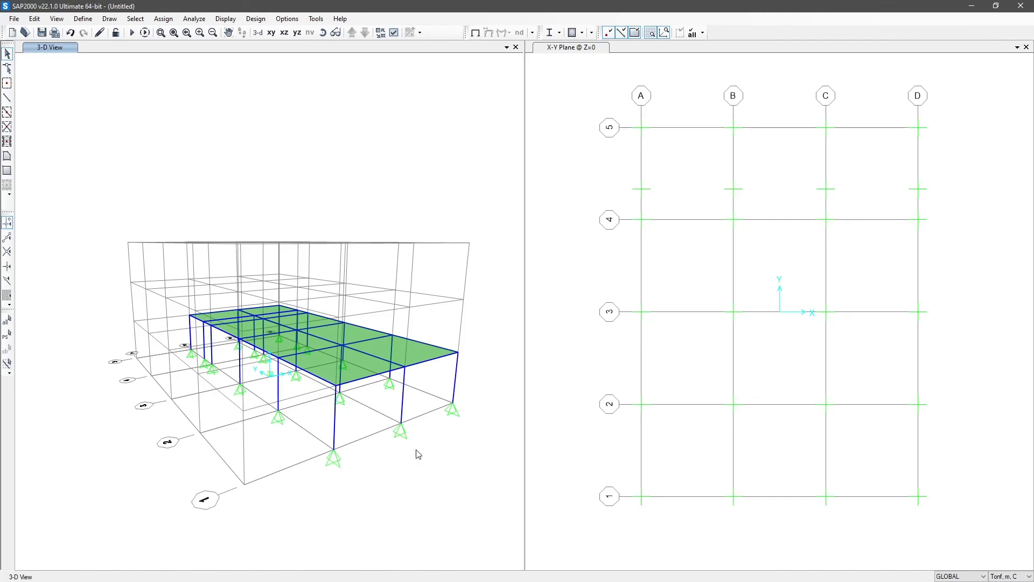
shift+middle_drag(417, 454, 338, 418)
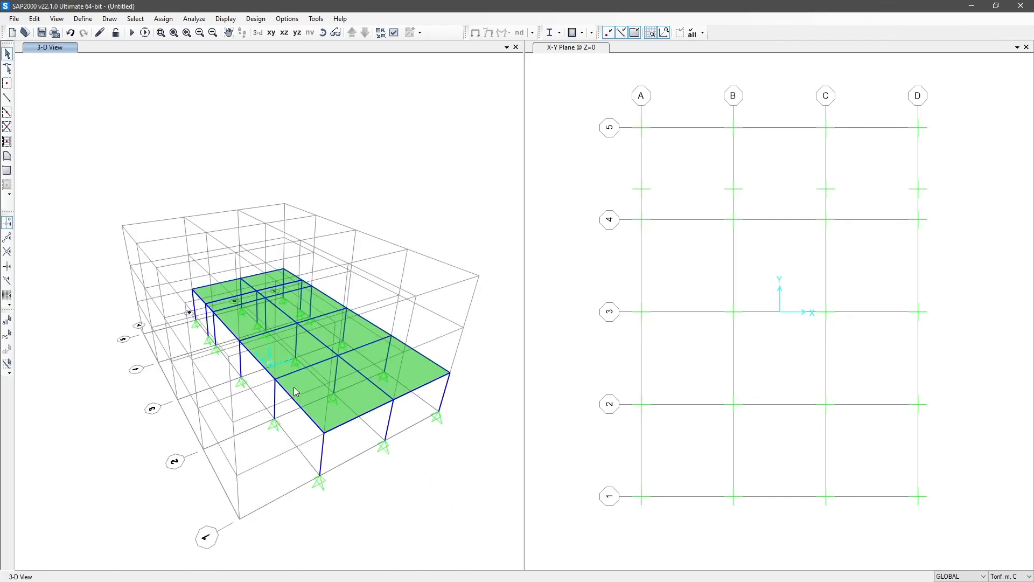
scroll(352, 432, up, 3)
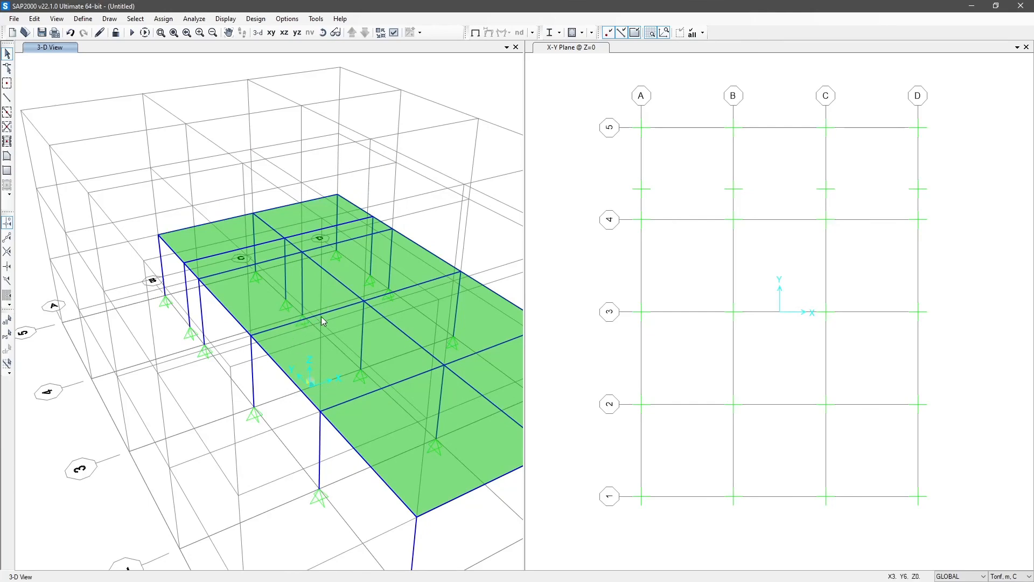
scroll(345, 401, down, 3)
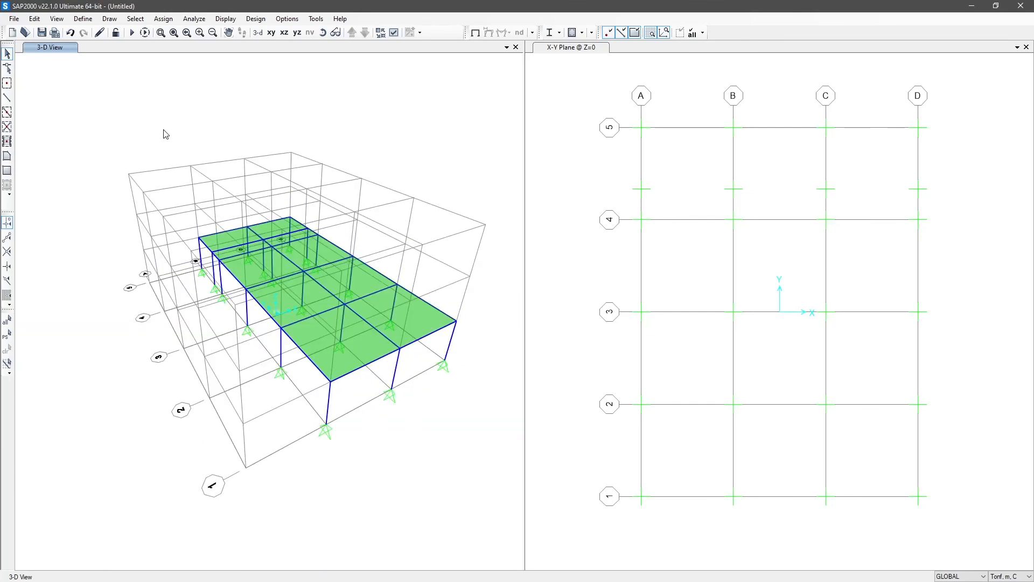
key(alt+Tab)
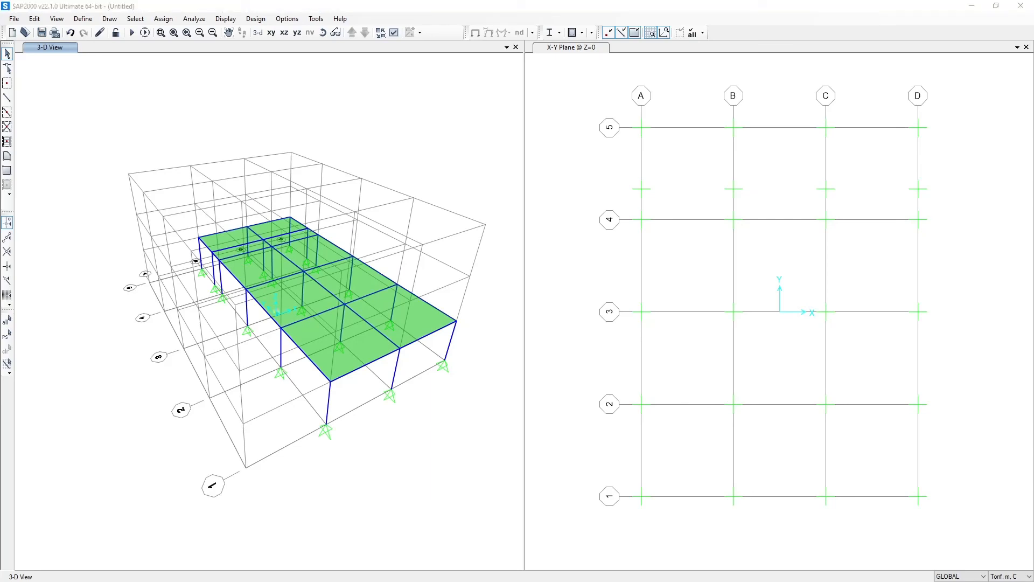
Magnify the slab corner near grid lines B and 5 with Rubber Band Zoom.
click(57, 18)
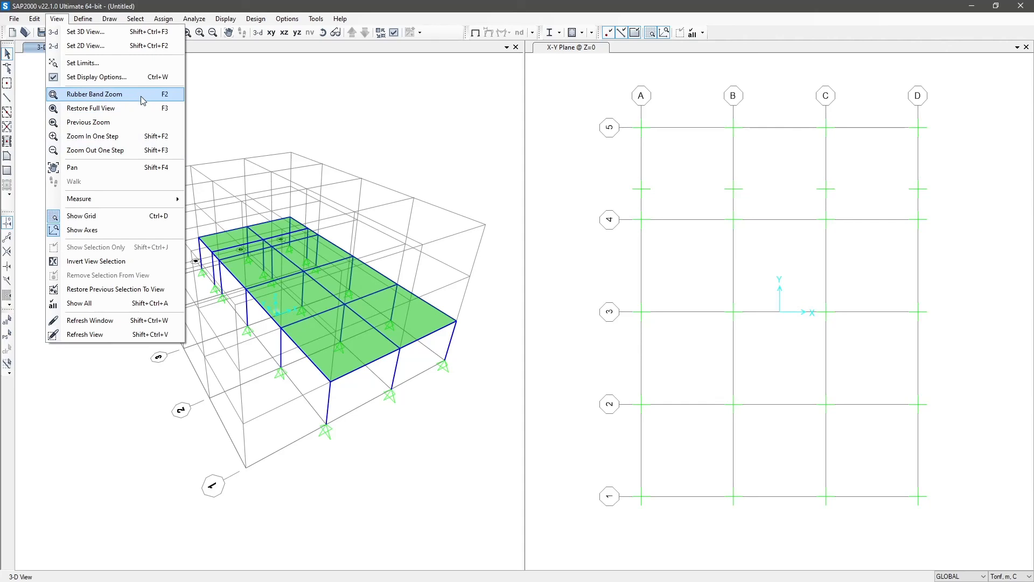
click(105, 98)
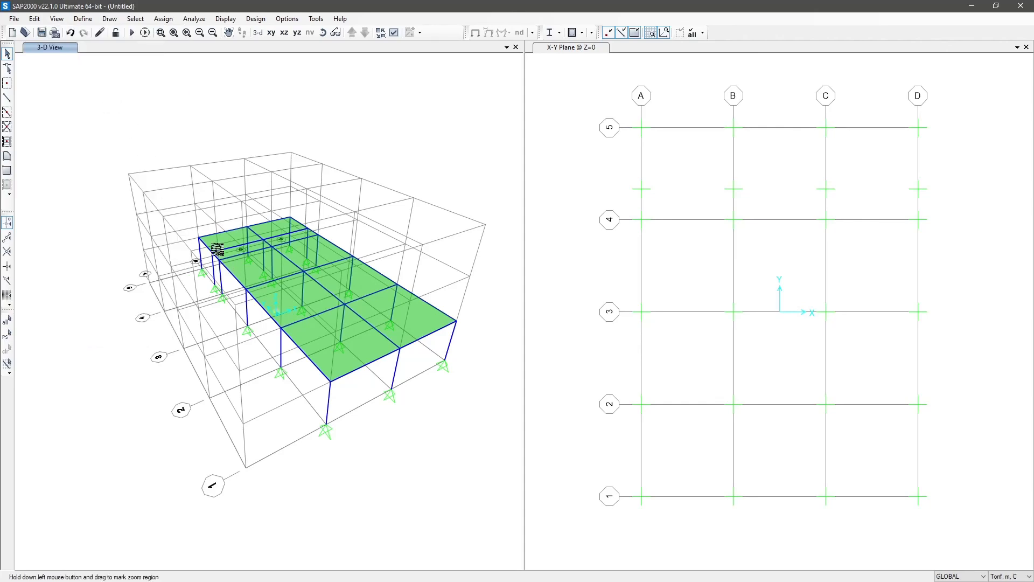
drag(173, 197, 296, 287)
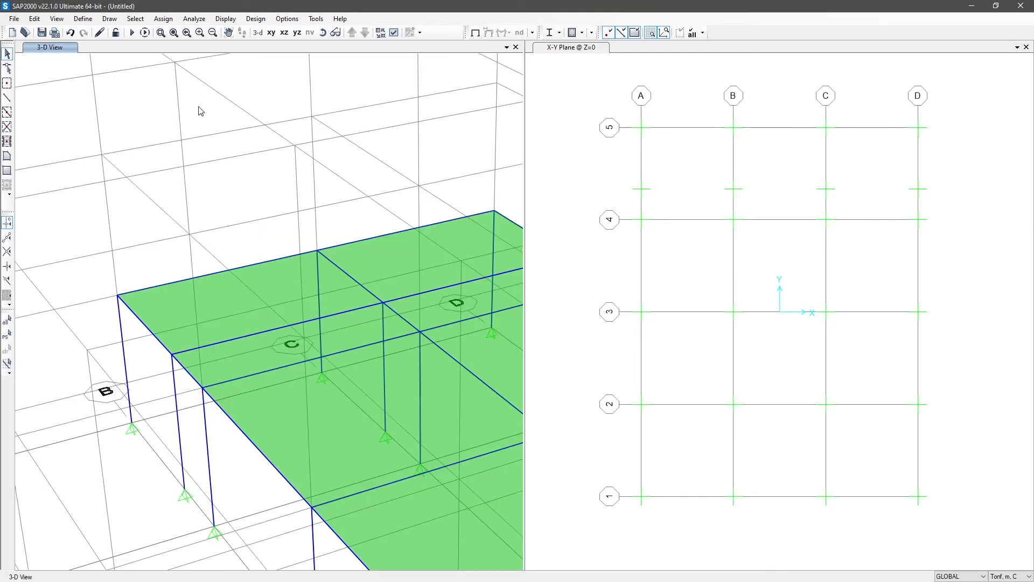
Back away from the magnified slab corner with several applications of Zoom Out One Step.
click(56, 18)
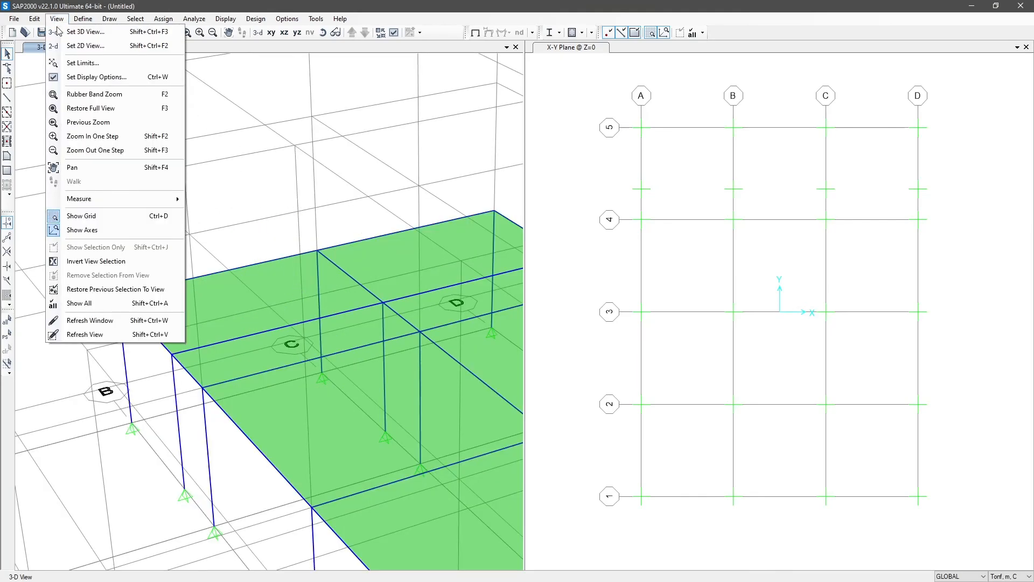
click(112, 151)
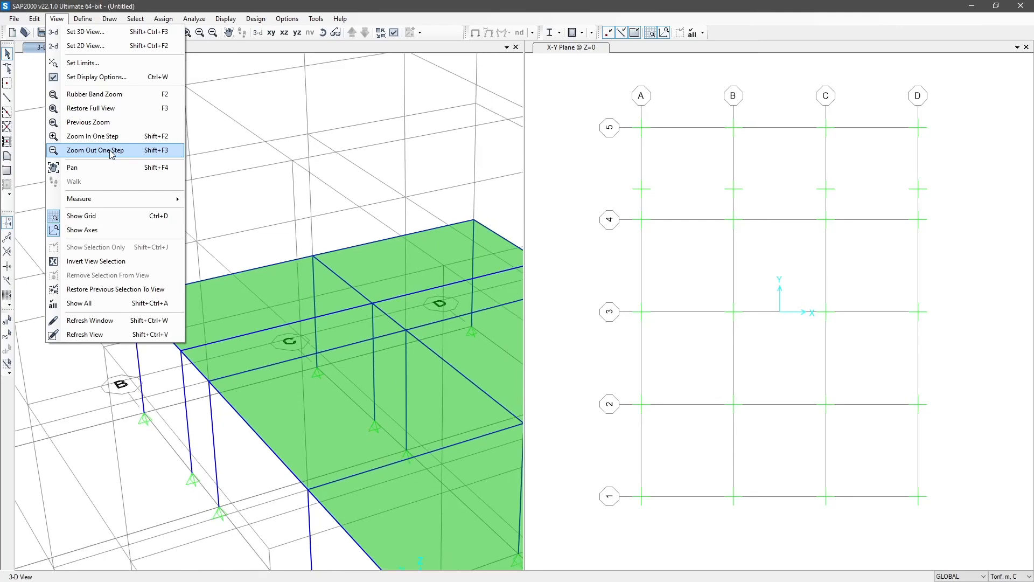
click(211, 35)
click(209, 36)
click(209, 36)
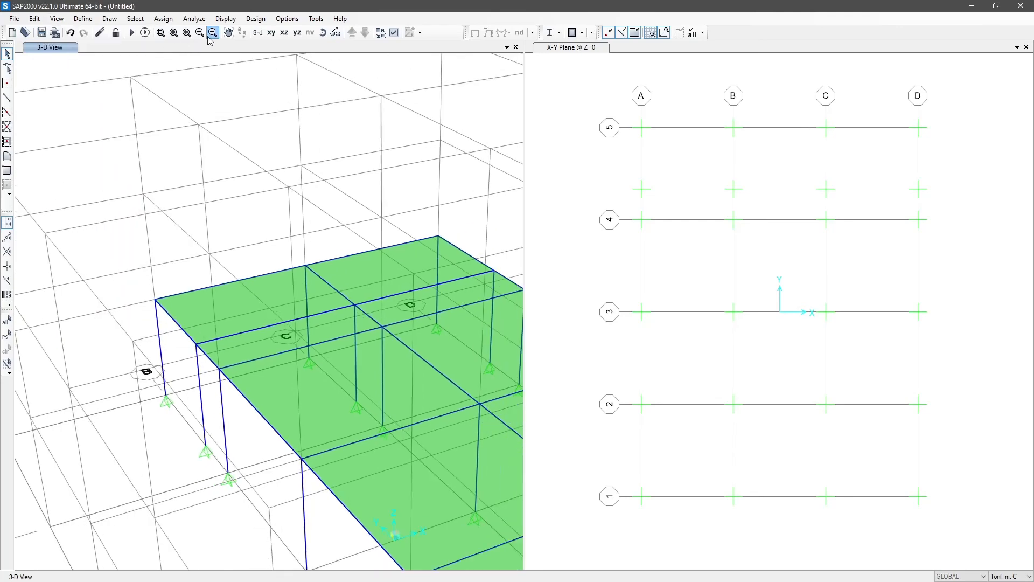
click(209, 36)
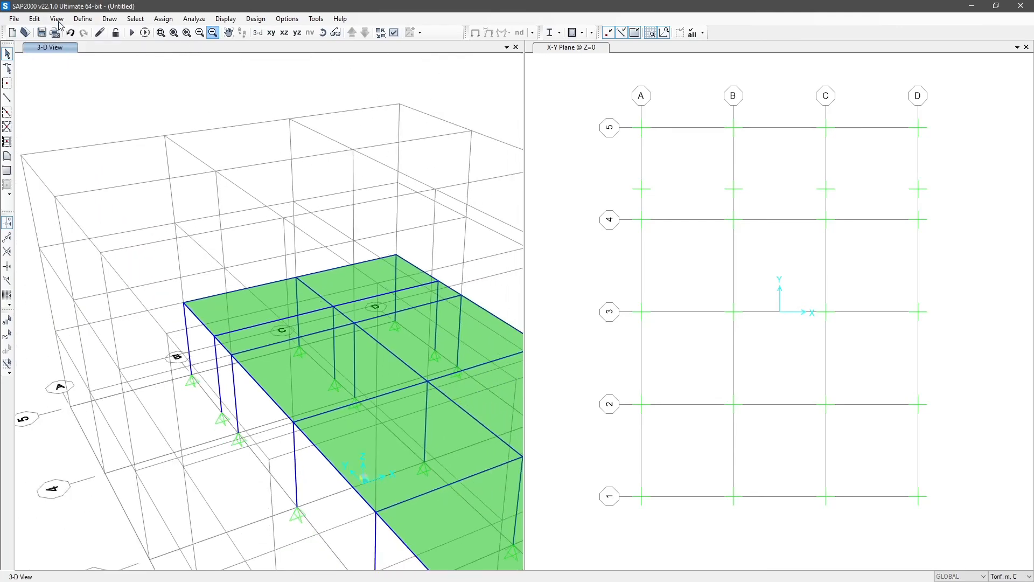
Shift the first-storey model around the 3-D view with several Pan operations and return to the default 3-D view.
click(57, 20)
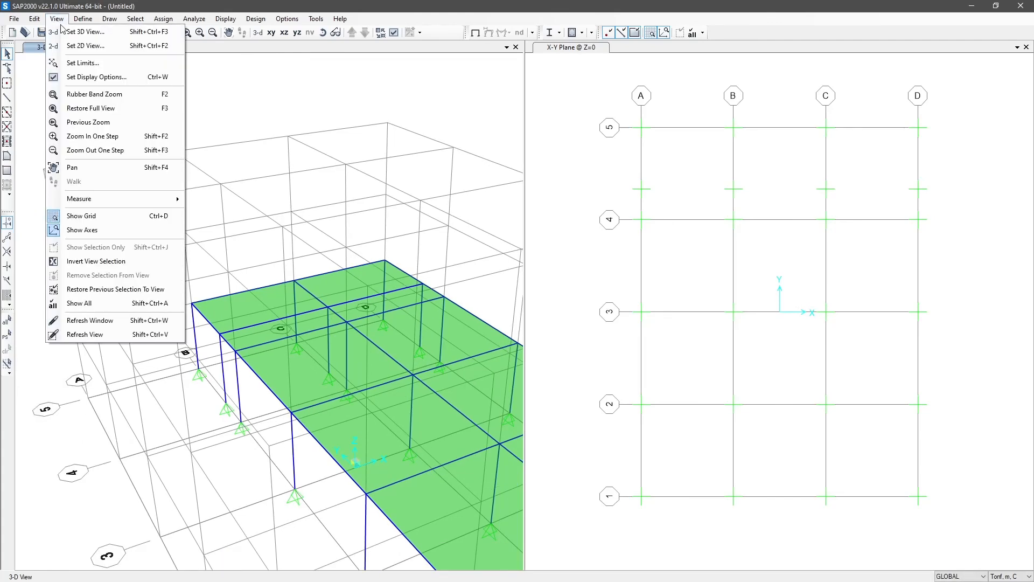
click(72, 167)
drag(350, 208, 304, 149)
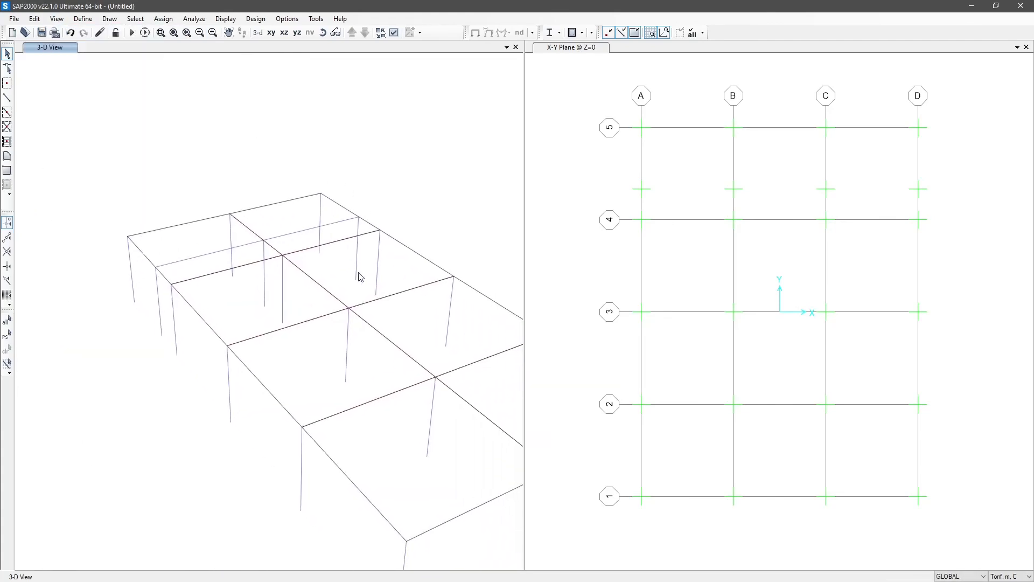
drag(398, 330, 340, 229)
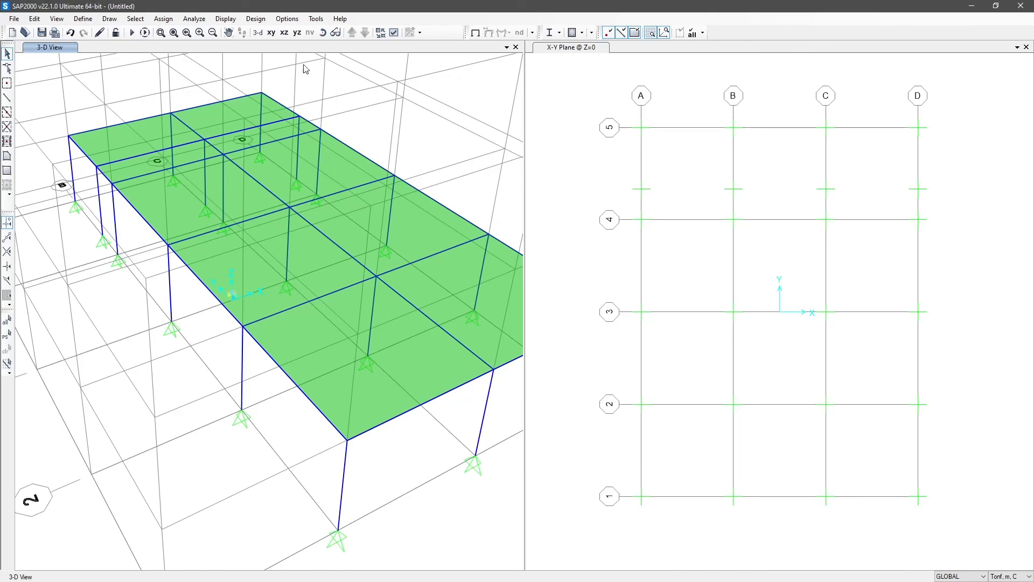
click(229, 32)
drag(341, 87, 395, 190)
click(228, 32)
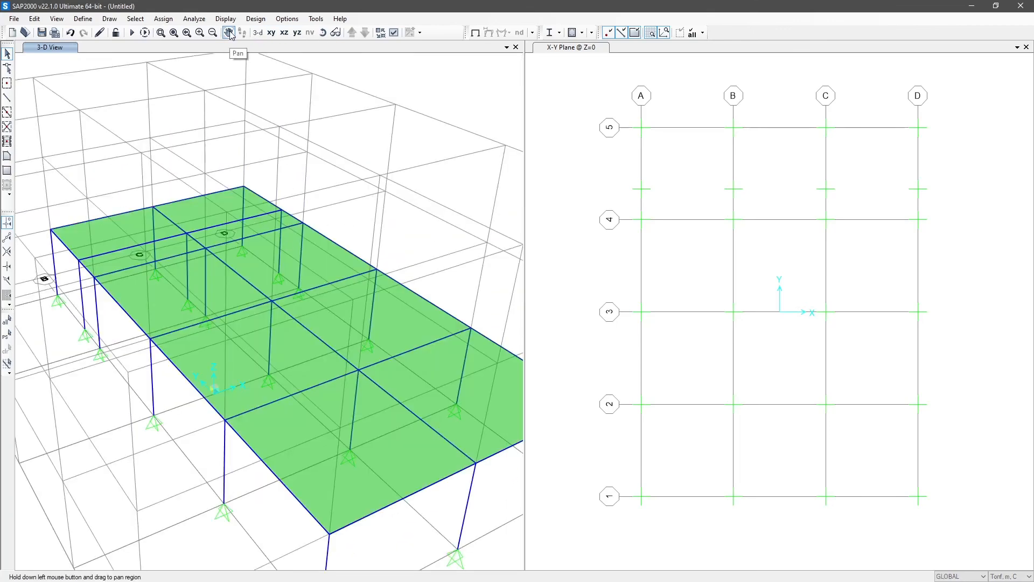
drag(376, 228, 411, 157)
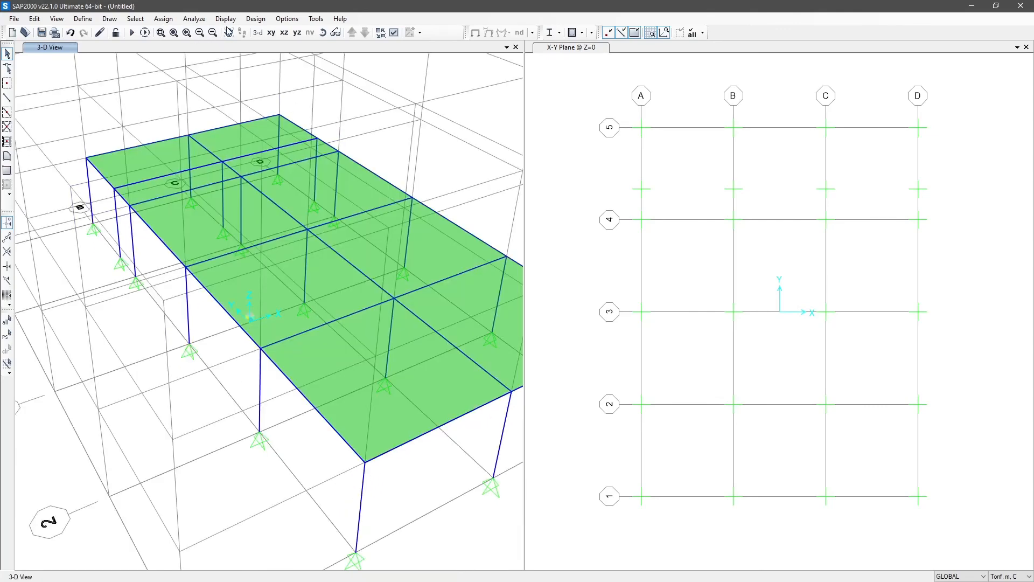
click(229, 32)
drag(208, 374, 258, 336)
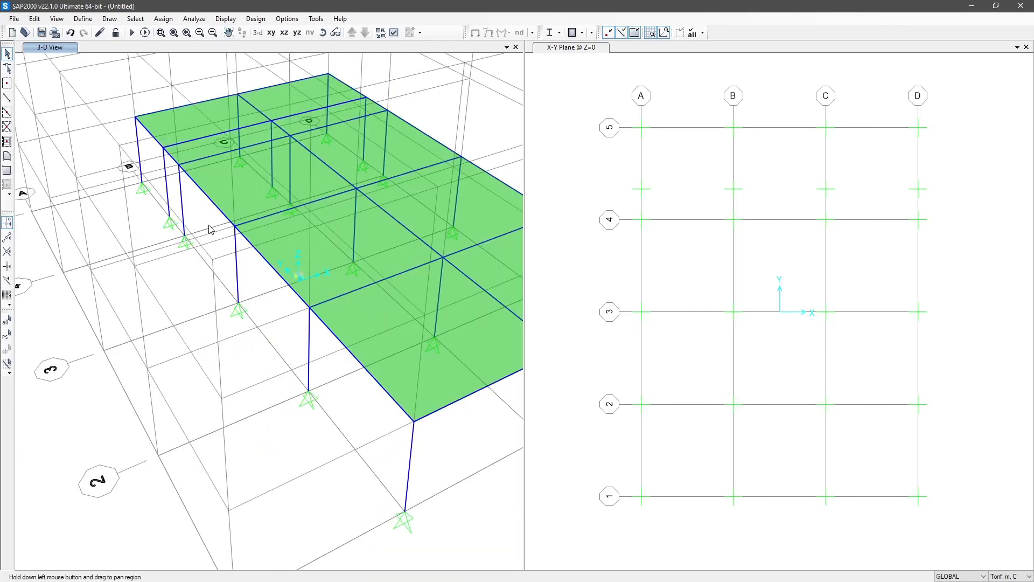
click(258, 32)
Hide the grid lines in the 3-D view and show them again.
click(57, 19)
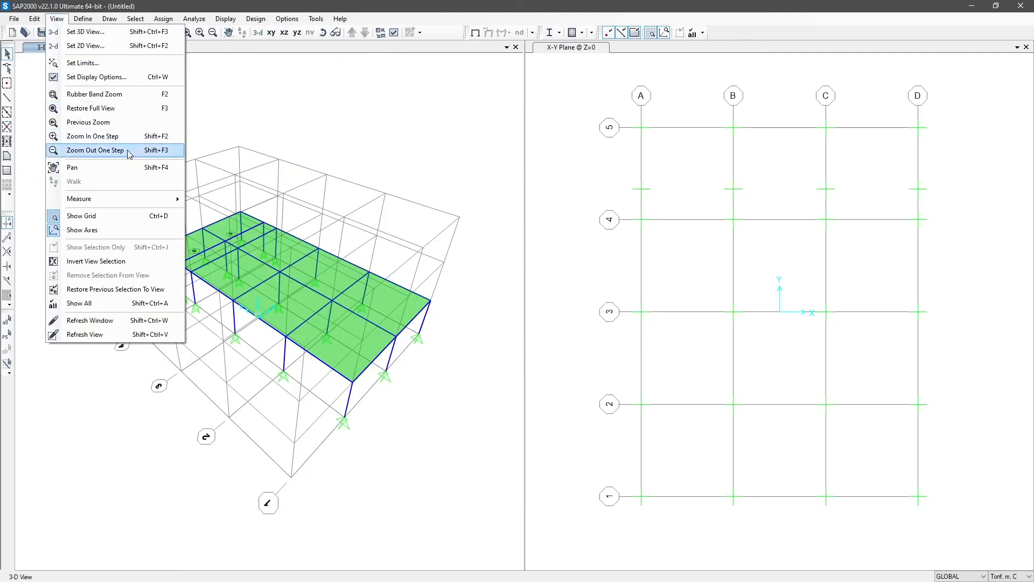
mouse_move(142, 205)
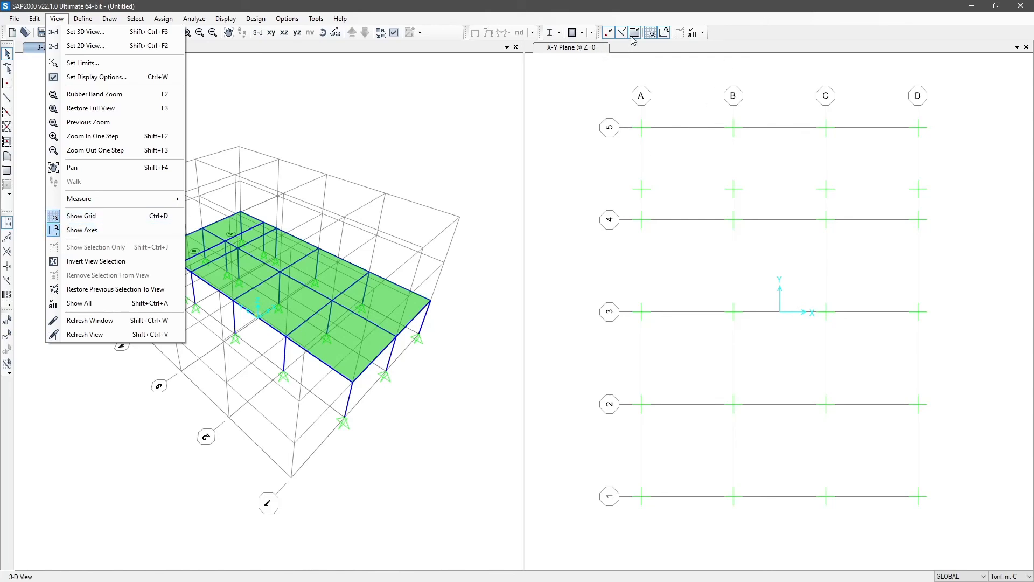
click(135, 216)
click(56, 19)
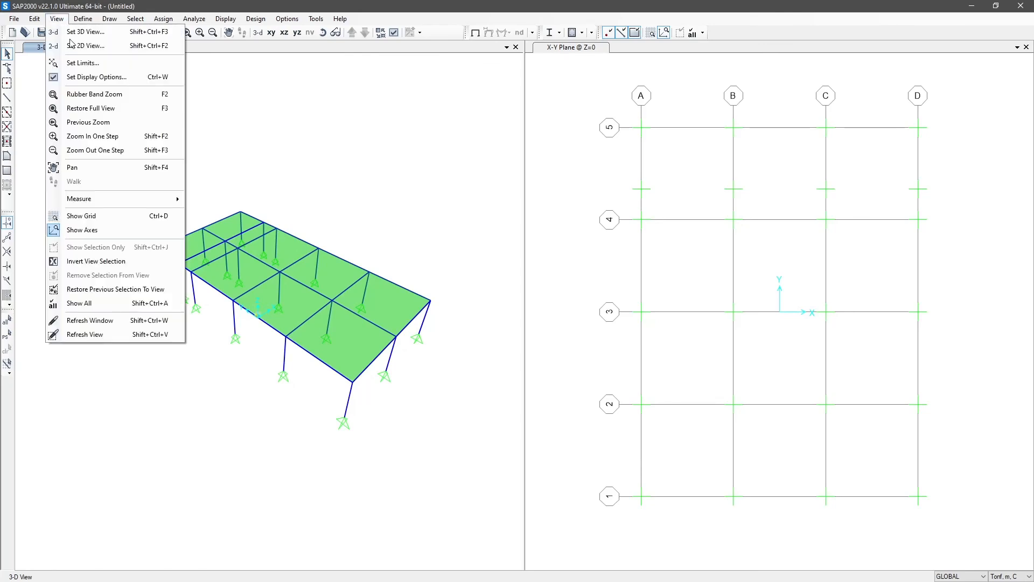
click(100, 215)
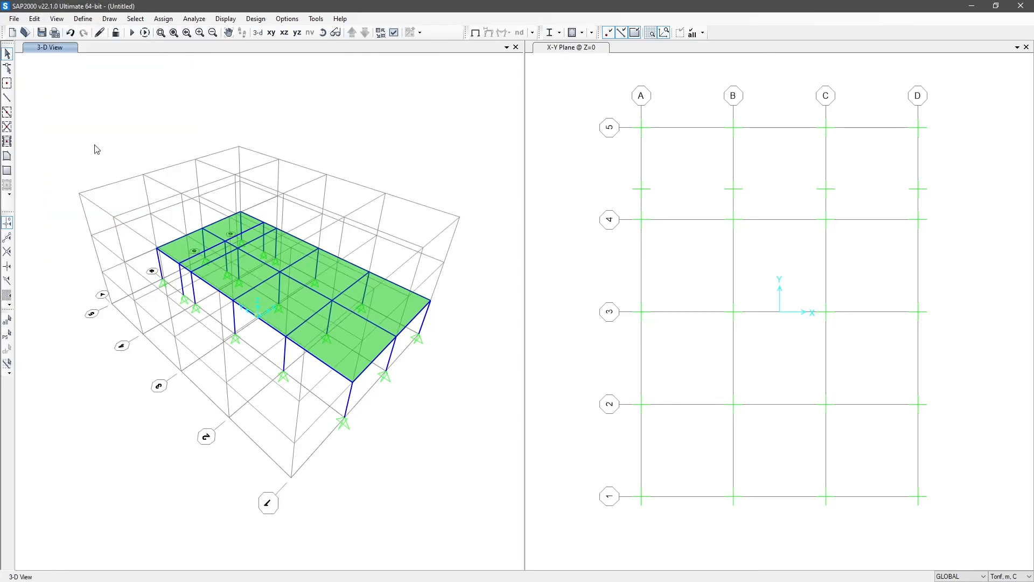
Turn the global axes off in the 3-D view and turn them back on.
click(83, 18)
mouse_move(56, 18)
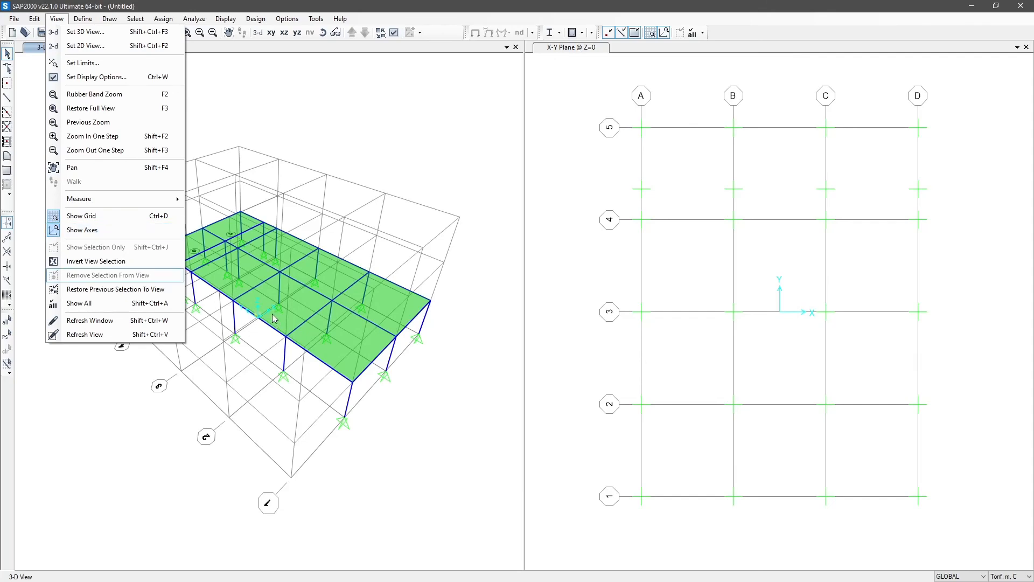
click(120, 235)
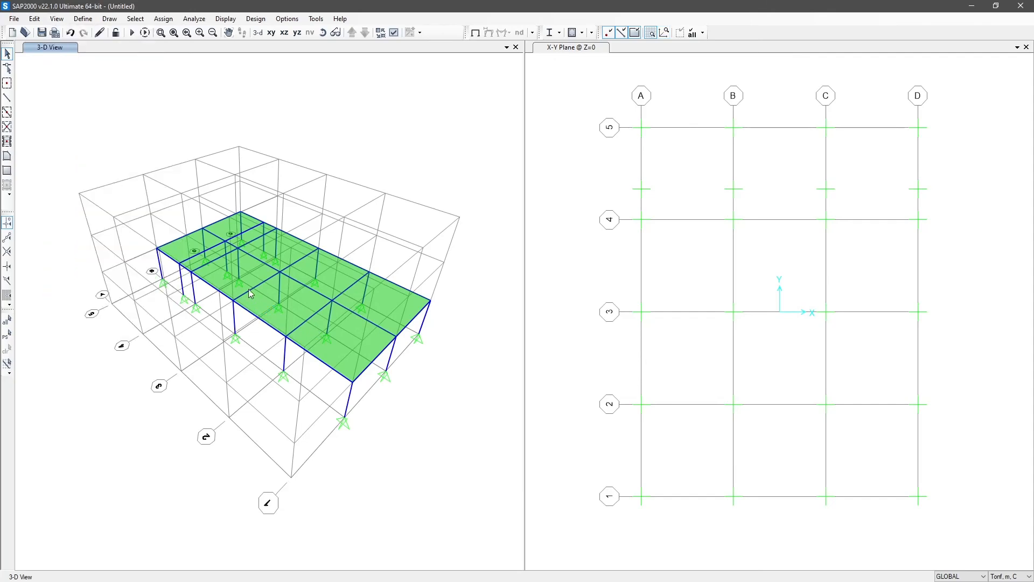
click(56, 19)
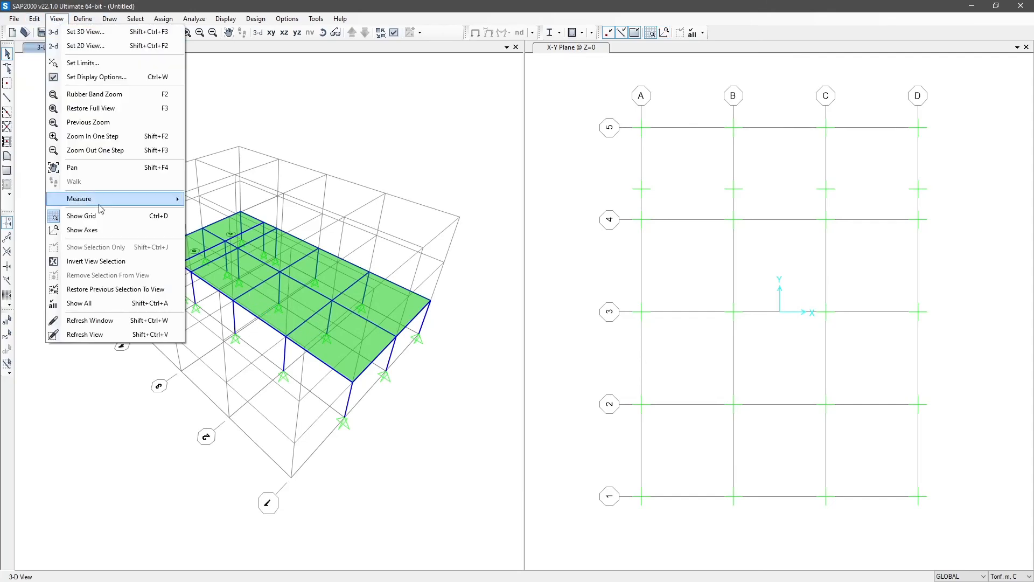
click(98, 231)
Redraw the 3-D view with Refresh Window.
click(56, 20)
click(56, 19)
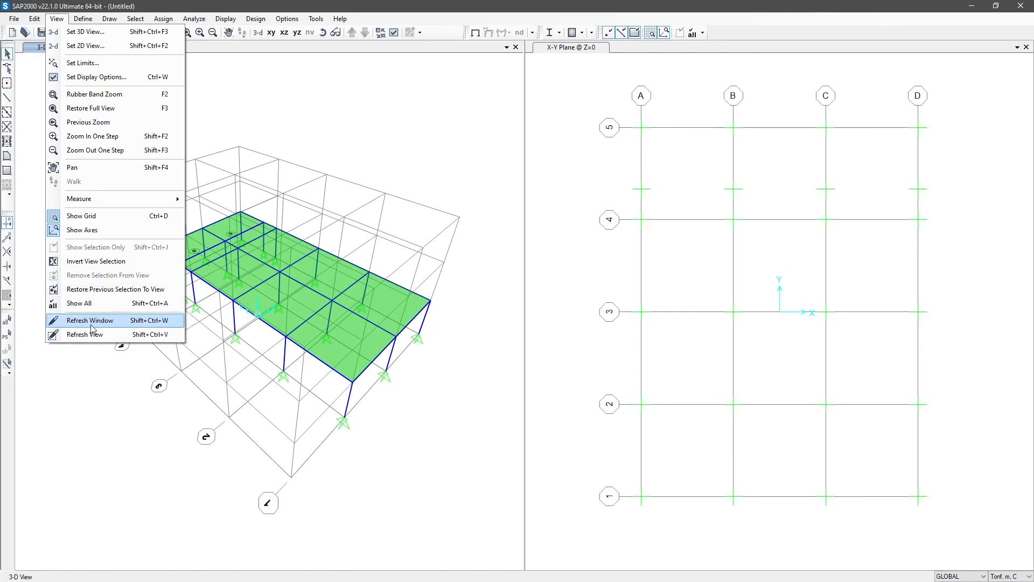
click(123, 321)
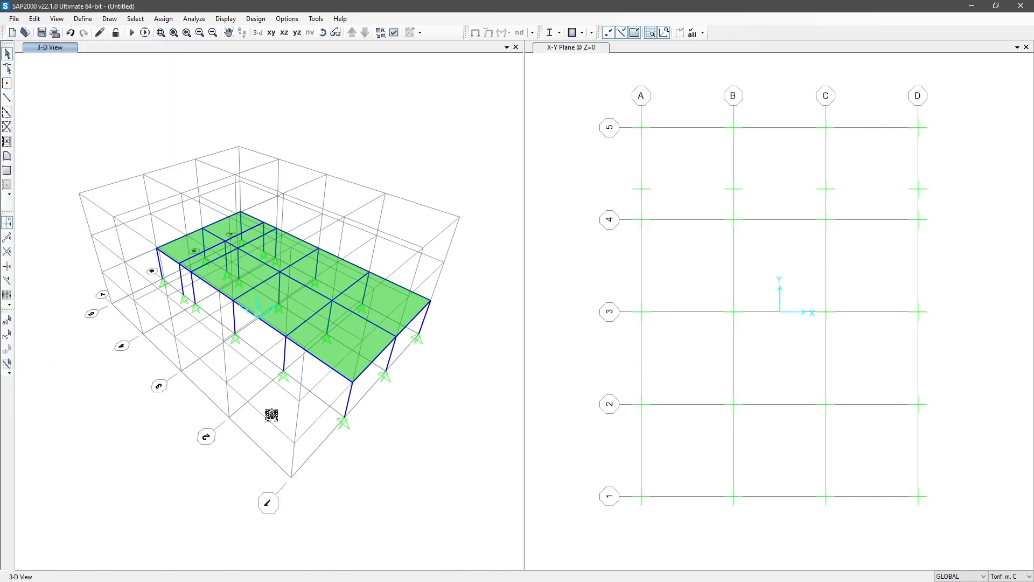
Shift the model within the 3-D view a couple of times and restore its placement with Refresh View.
middle_drag(269, 414, 294, 397)
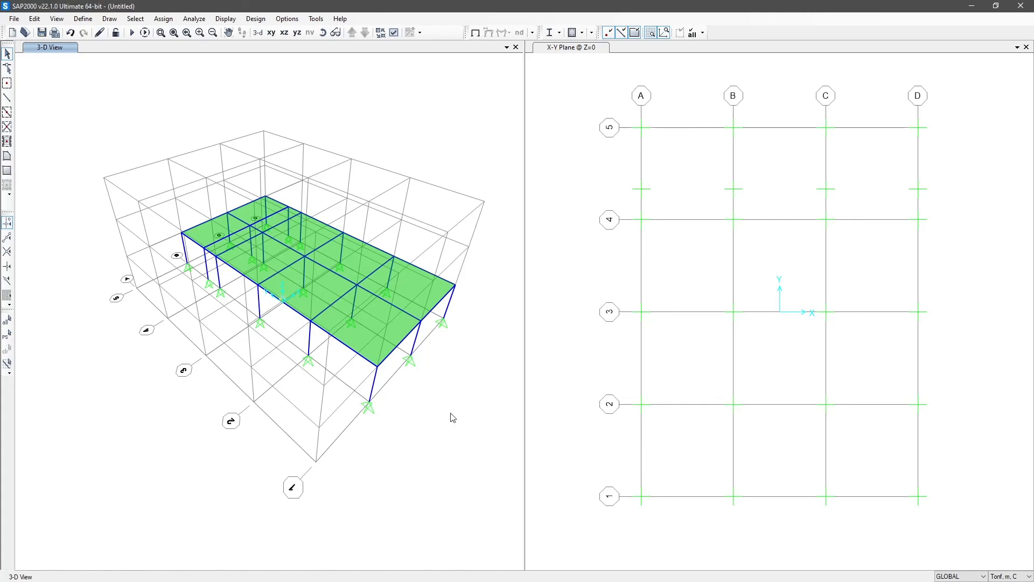
middle_drag(490, 429, 467, 415)
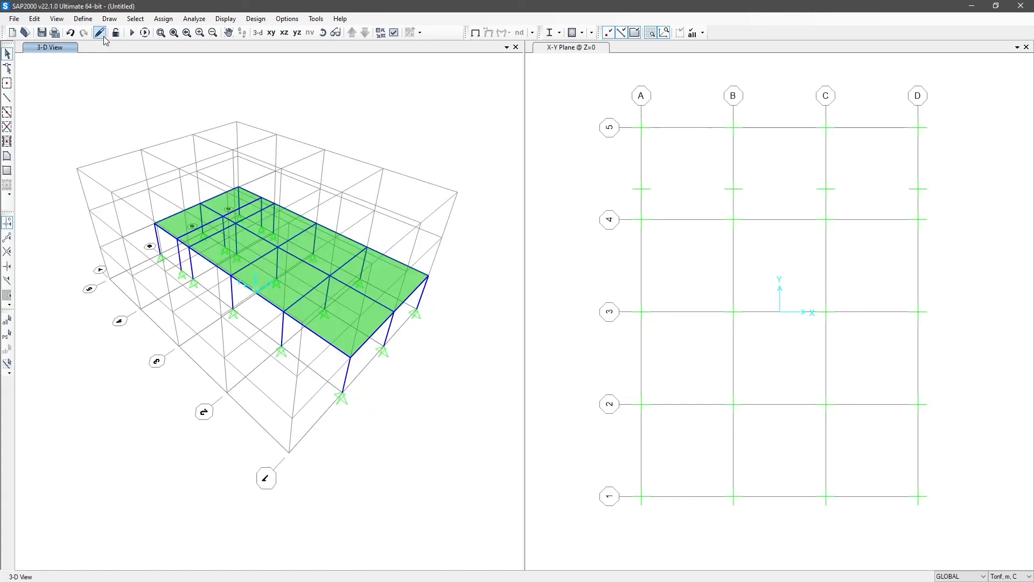
click(57, 19)
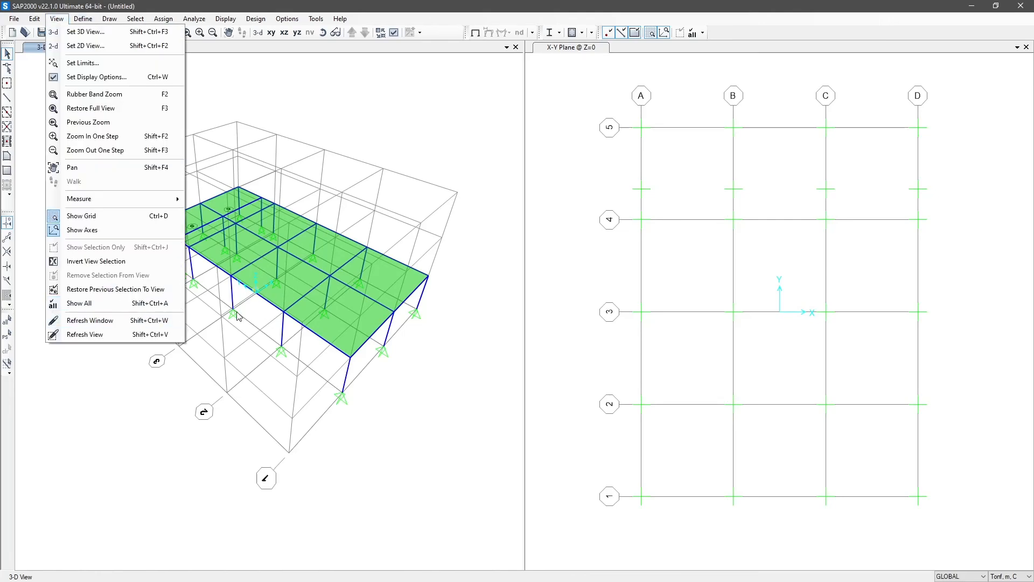
click(120, 340)
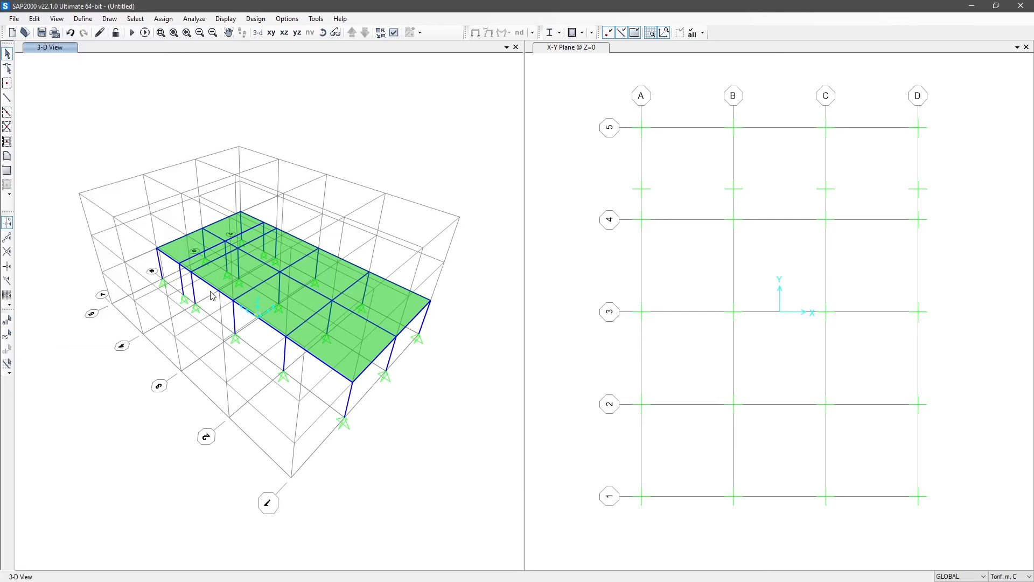
middle_drag(188, 226, 204, 218)
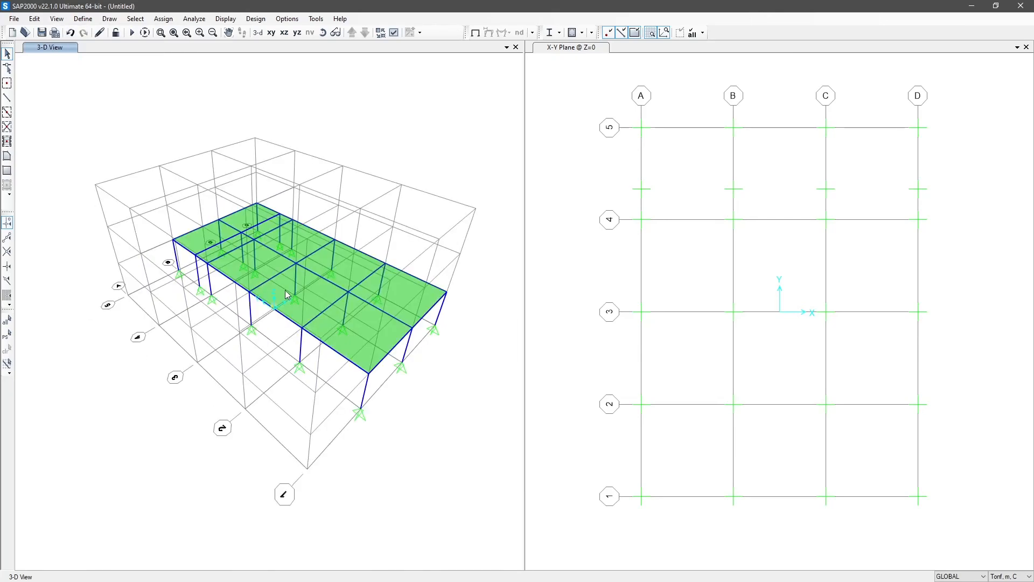
click(61, 20)
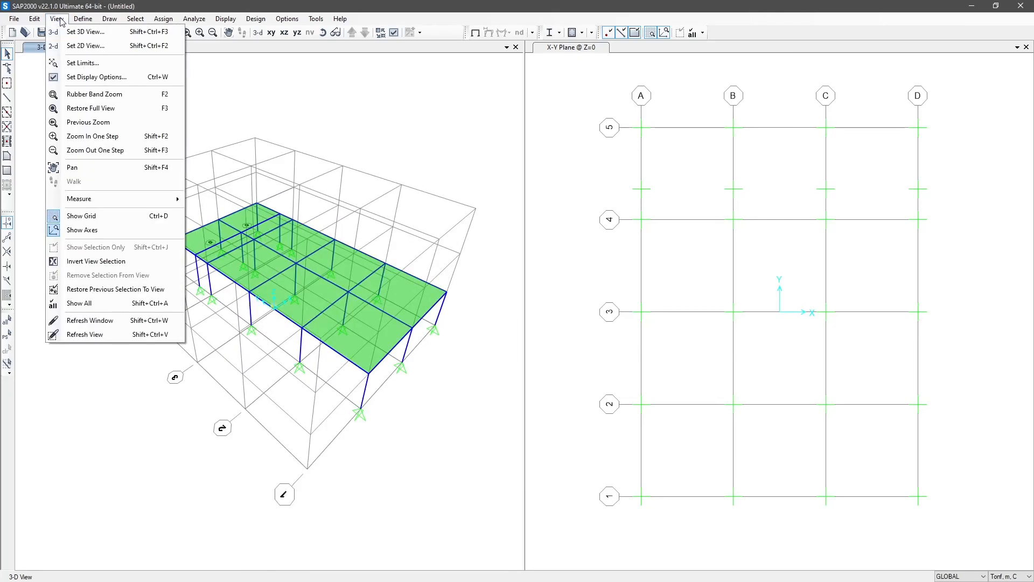
mouse_move(83, 22)
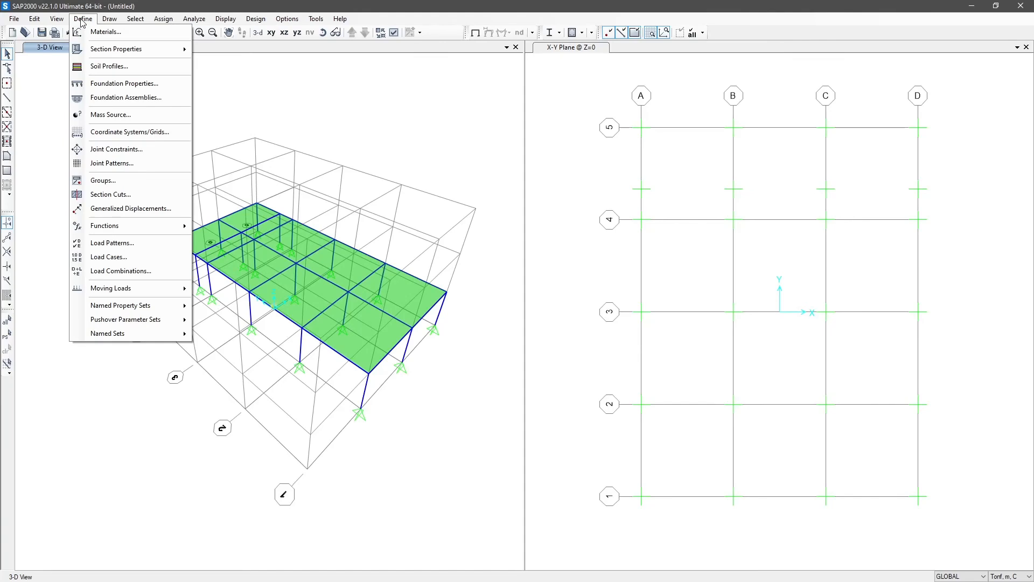
click(422, 178)
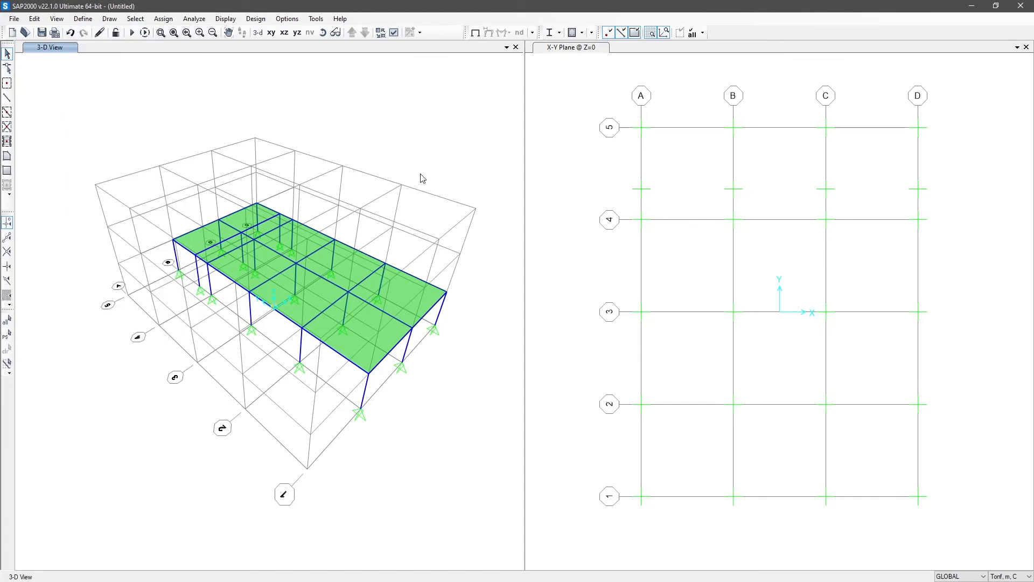